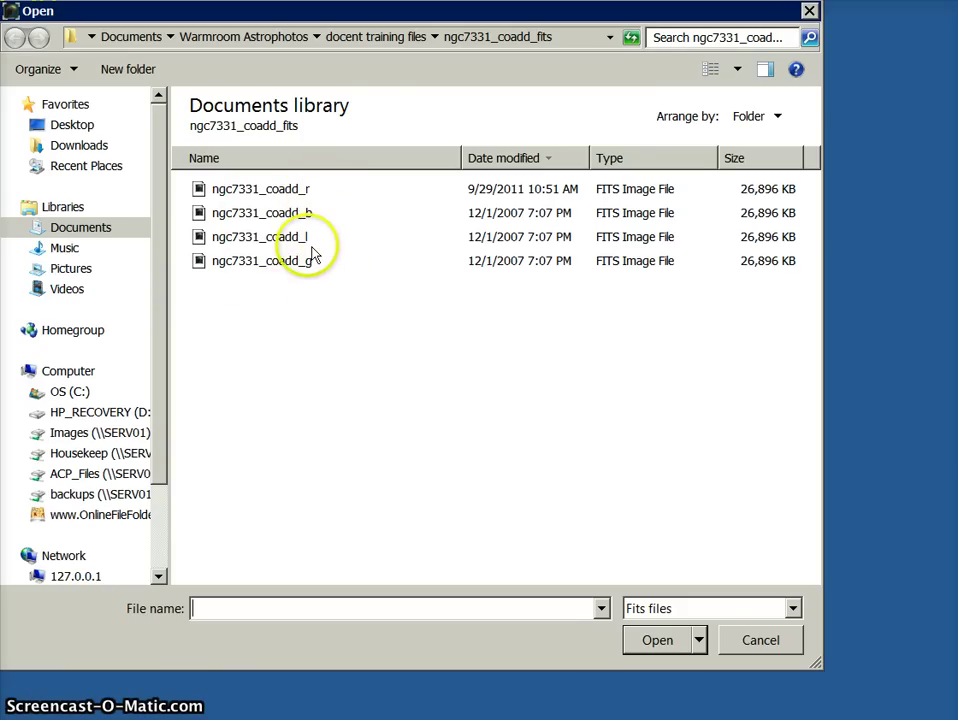
Open ngc7331_coadd_r.fits in FITS Liberator to show its preview and histogram
click(268, 190)
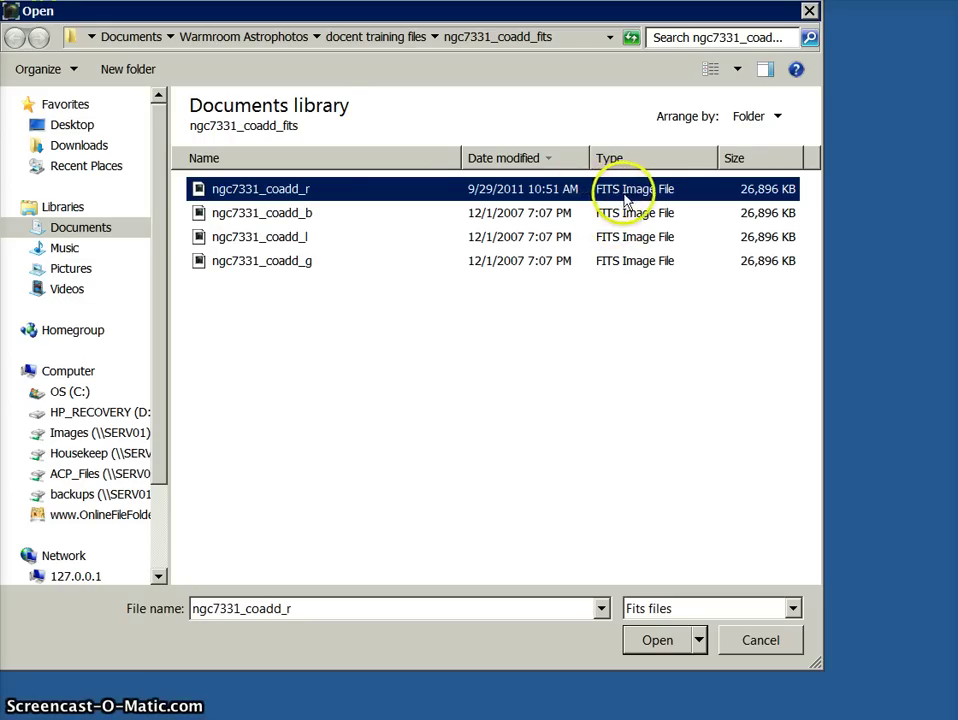
click(657, 642)
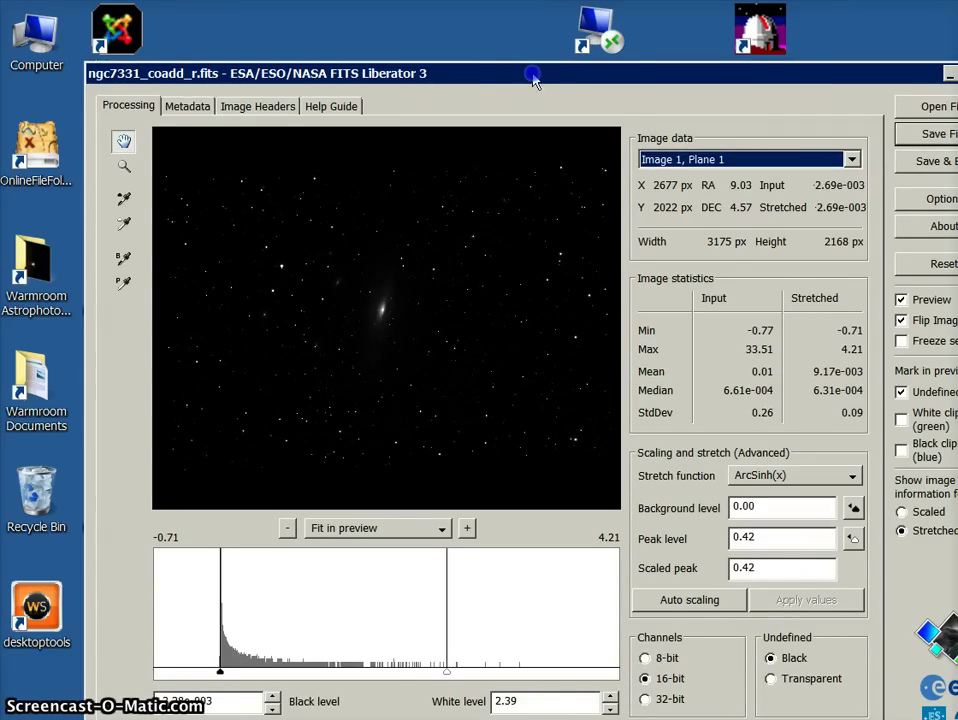
Zoom the ngc7331_coadd_r preview to 200 % and pan it to centre the galaxy
drag(470, 38, 462, 30)
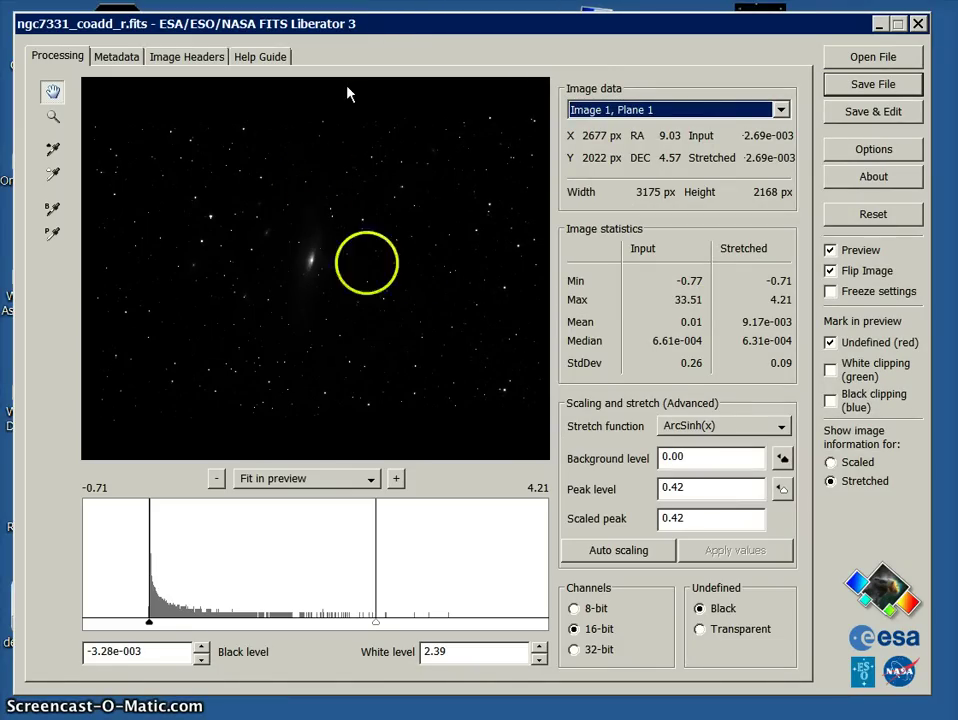
click(398, 480)
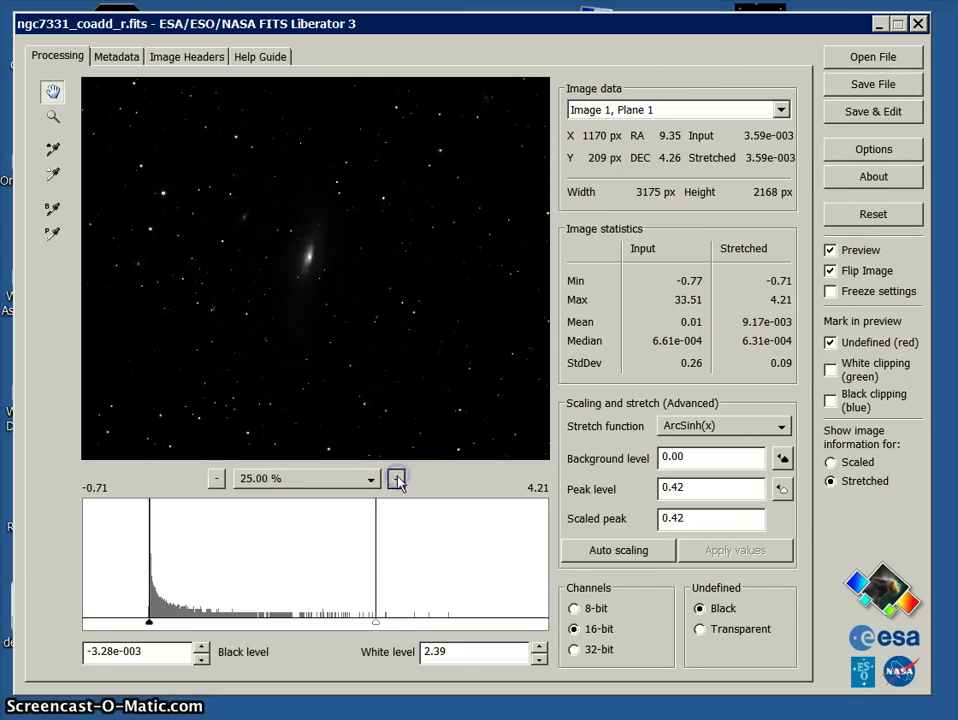
click(398, 480)
click(397, 480)
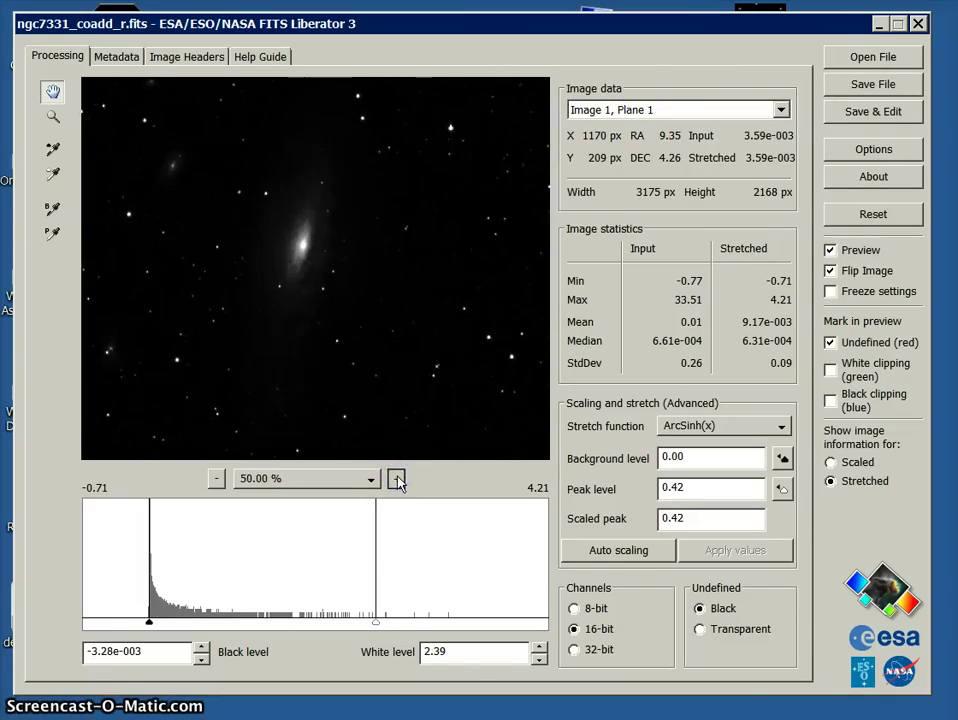
click(397, 481)
click(397, 481)
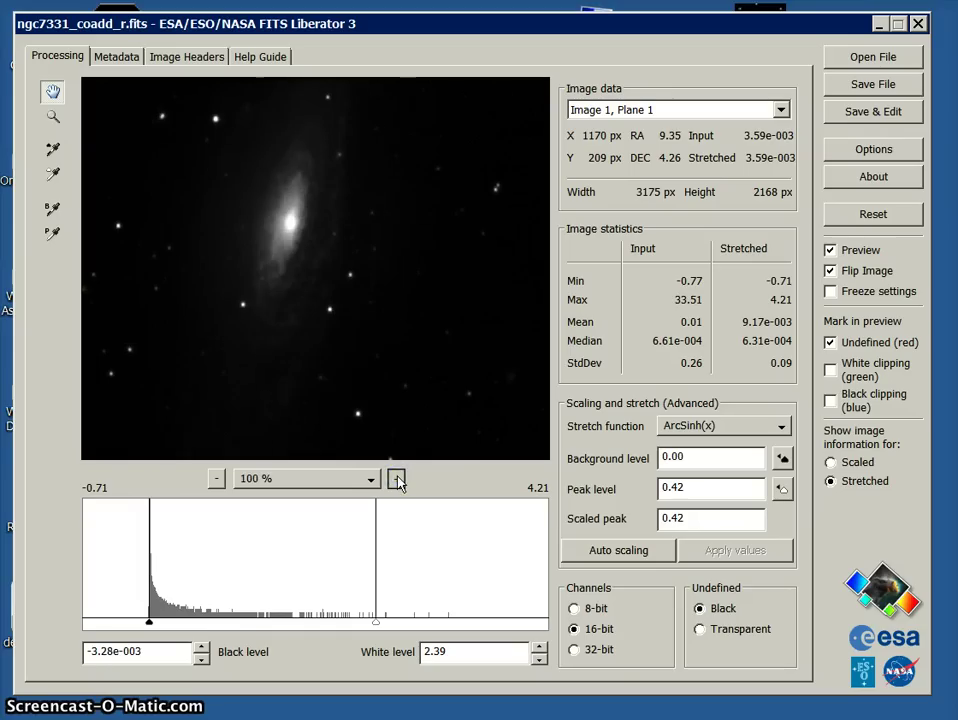
click(397, 481)
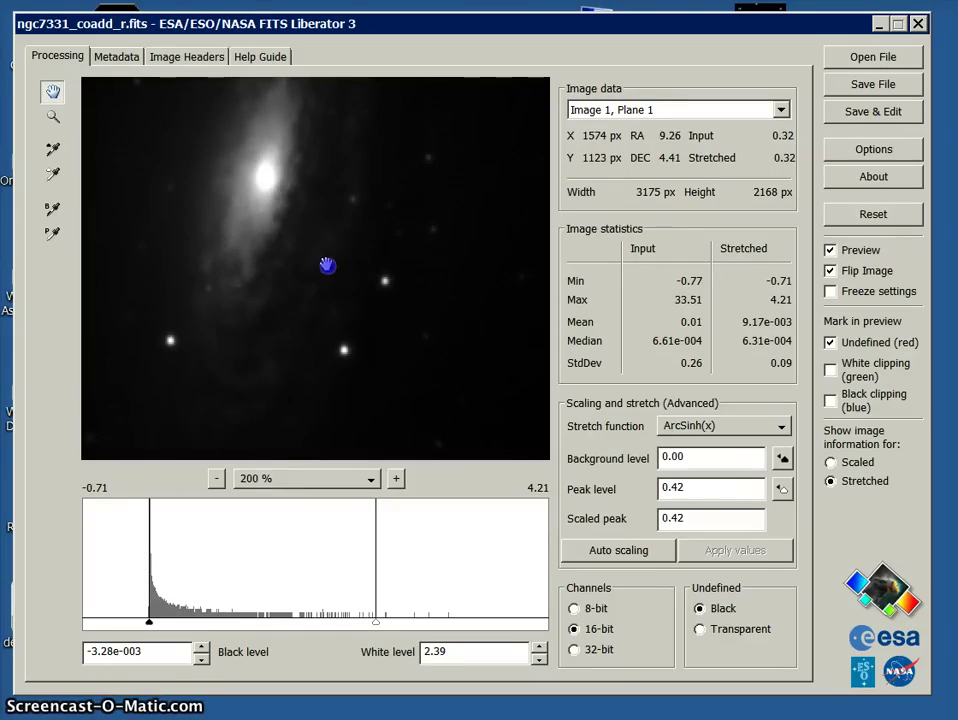
drag(343, 290, 347, 297)
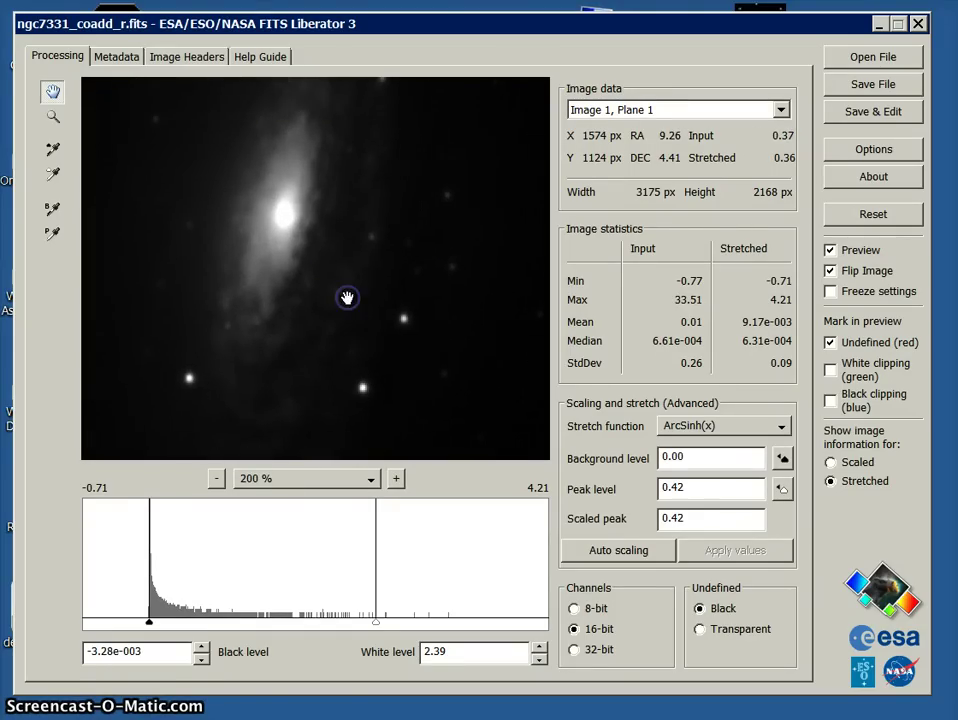
drag(306, 240, 340, 305)
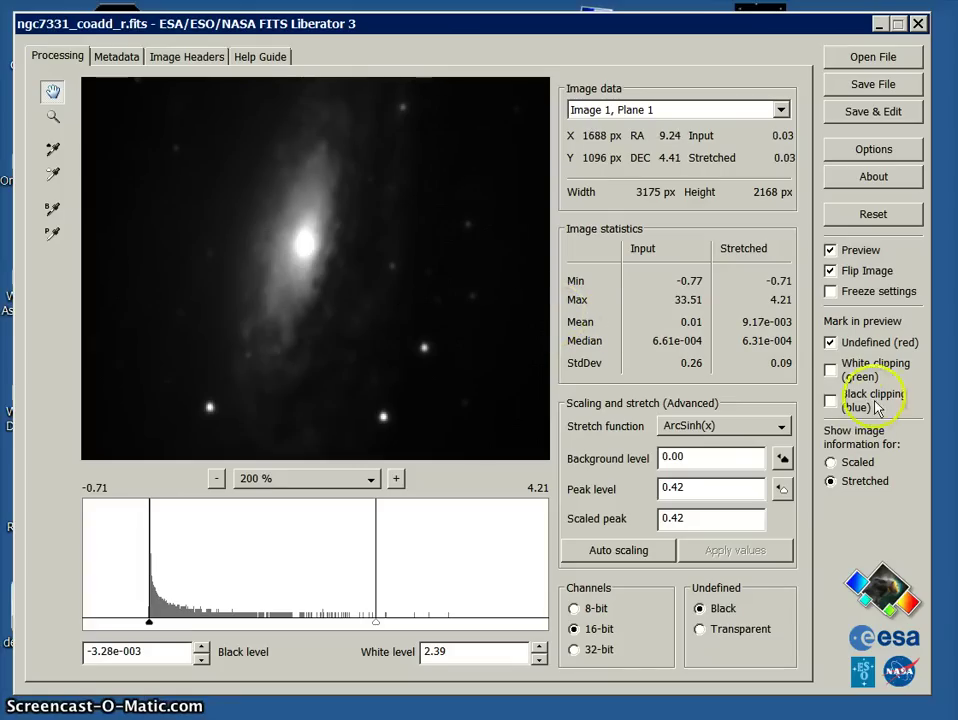
Inspect the galaxy core with white and black clipping marks, then return to 100 % with clipping off
click(832, 371)
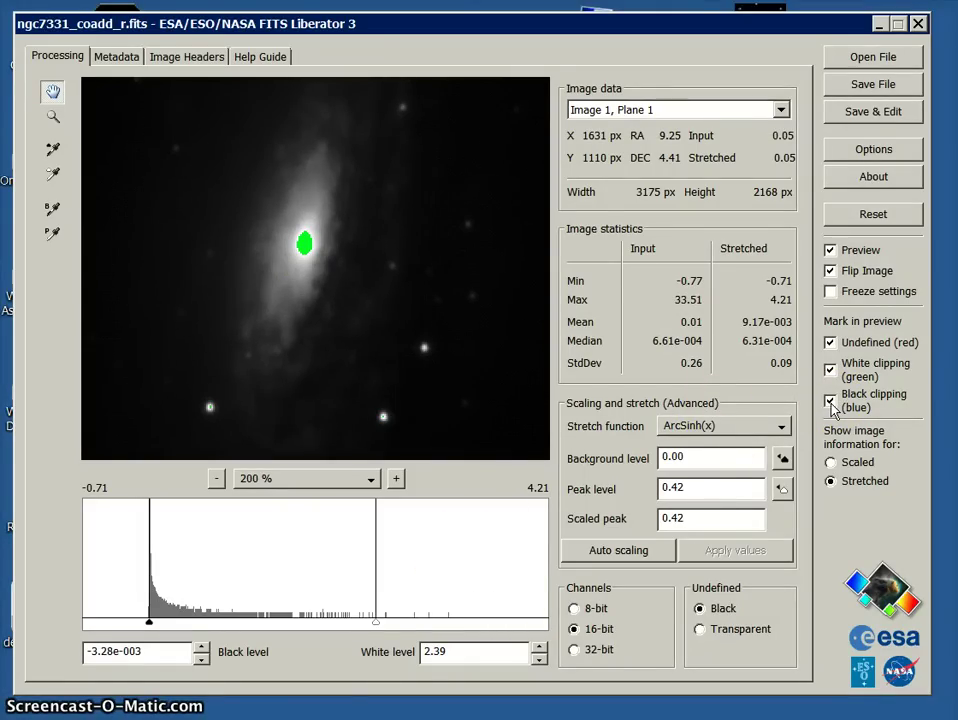
click(214, 480)
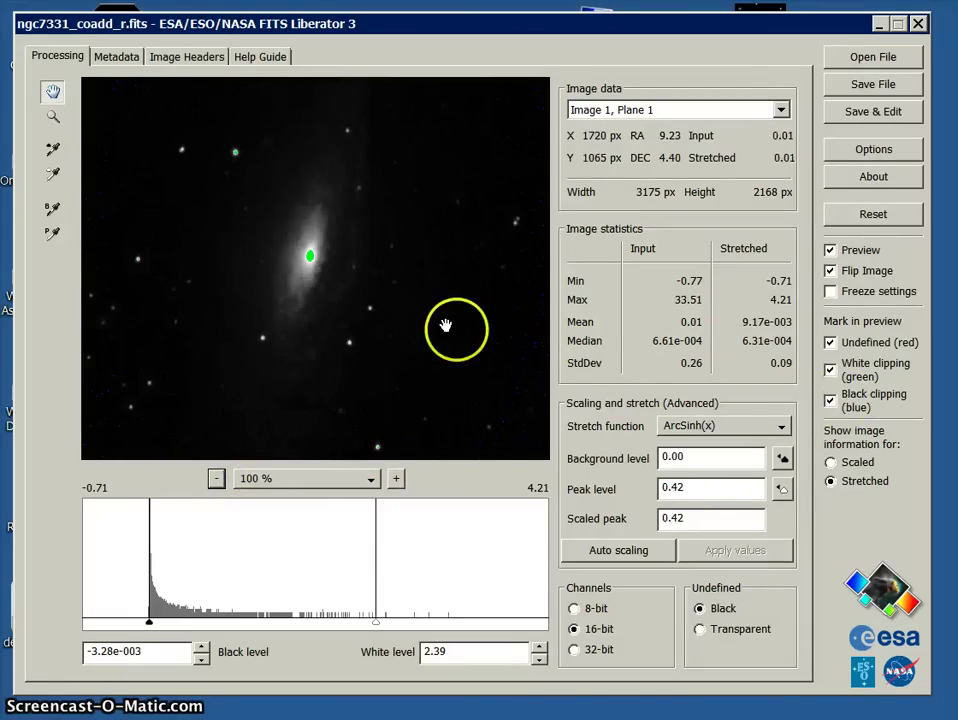
click(832, 403)
click(831, 370)
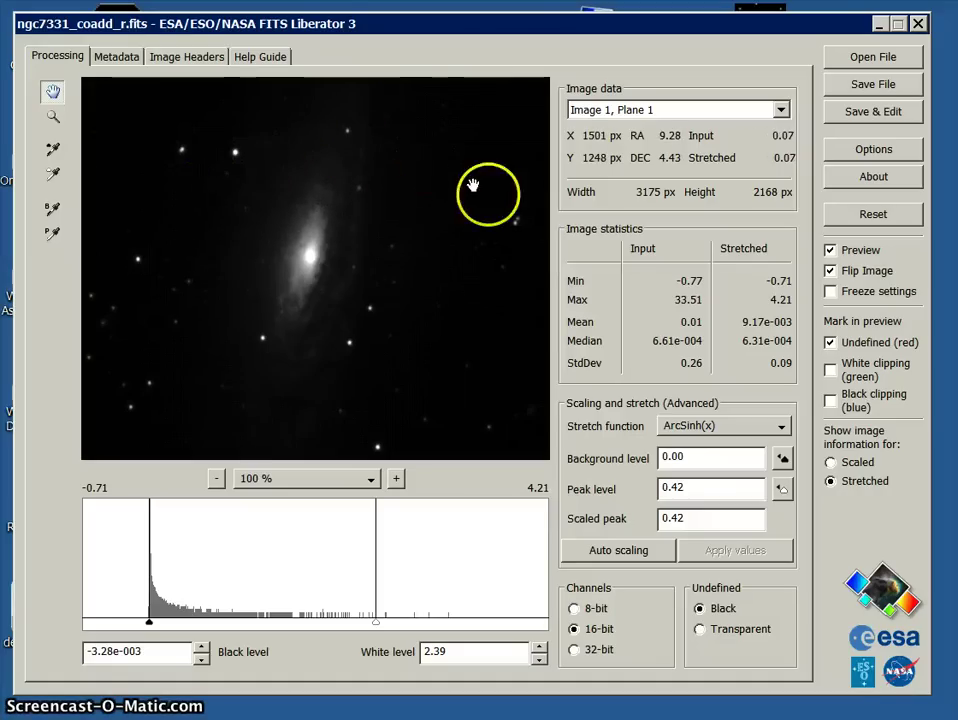
click(592, 640)
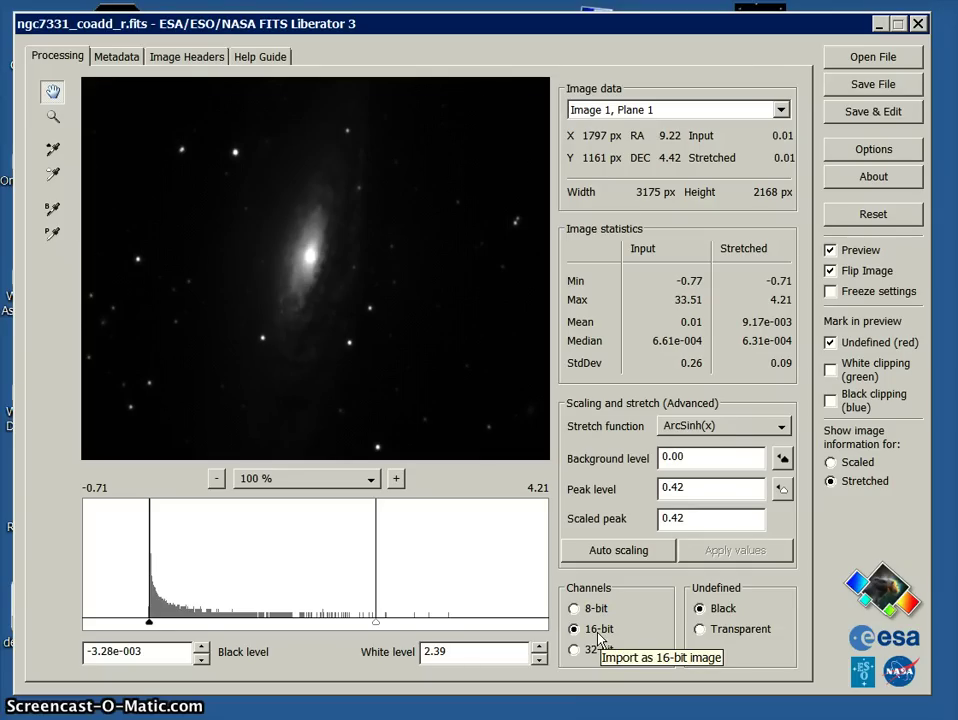
click(289, 327)
click(632, 390)
click(705, 430)
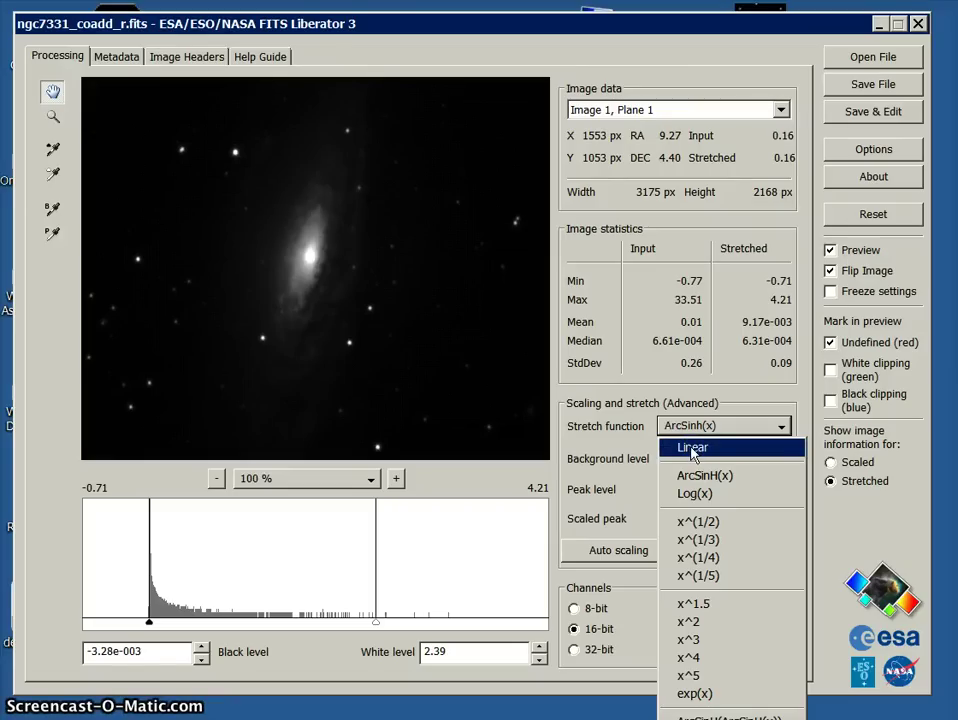
click(690, 447)
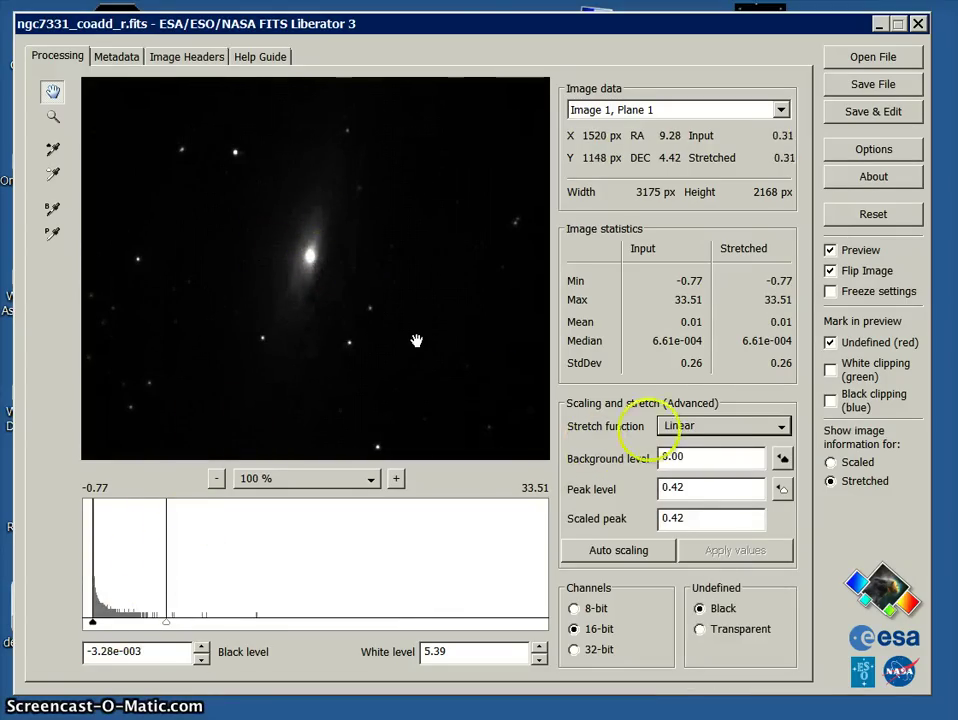
click(685, 427)
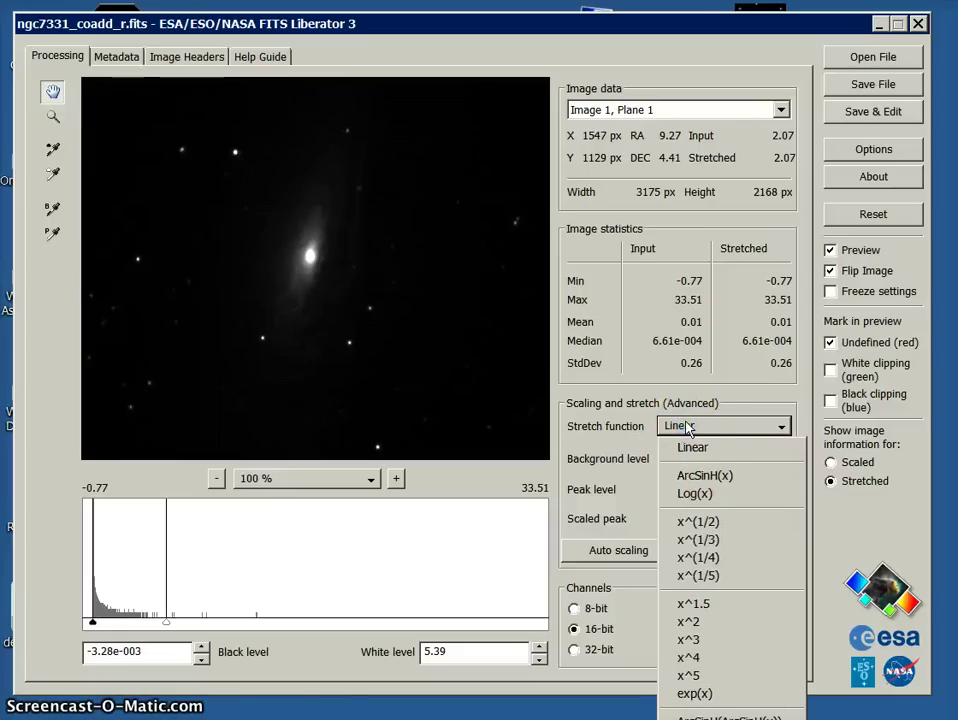
click(707, 476)
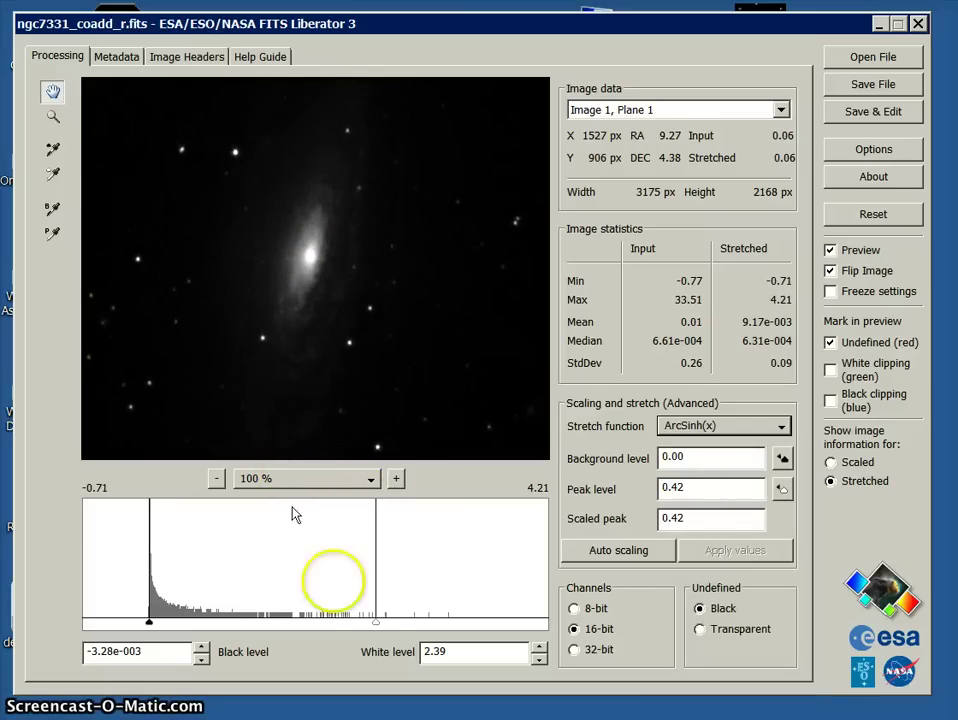
Drag the white-level marker right, raising the white level from 2.39 to 3.58
click(375, 621)
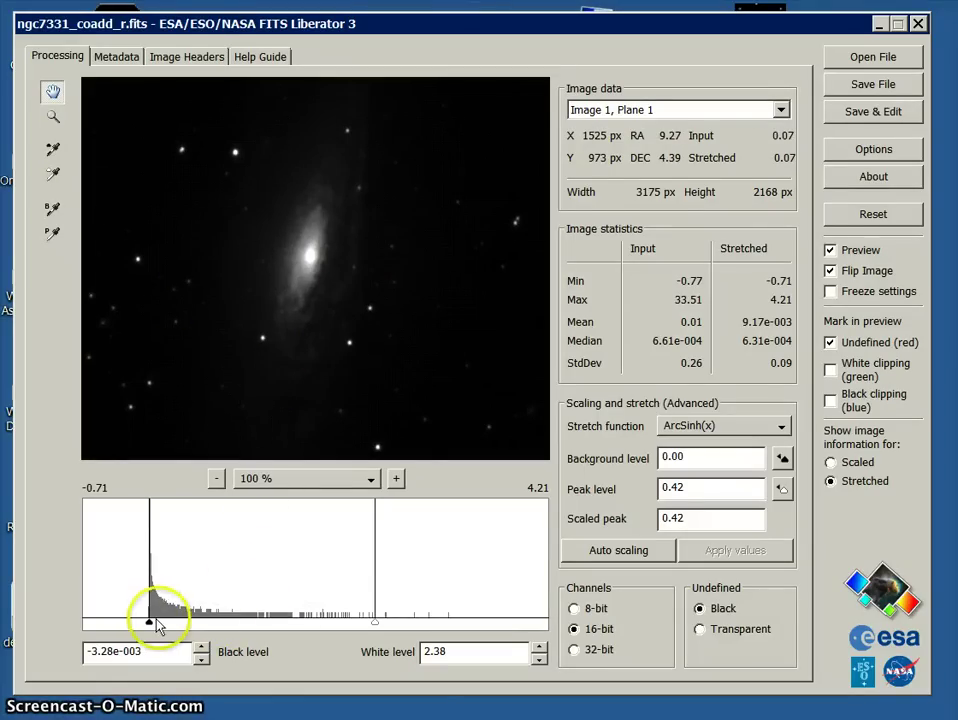
click(375, 623)
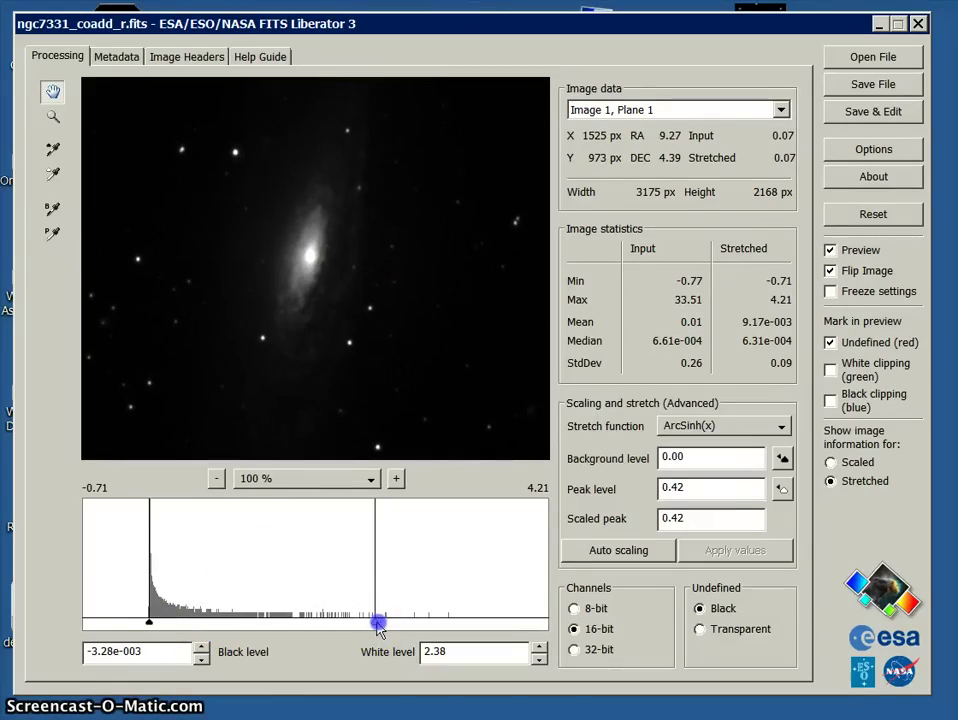
mouse_move(397, 627)
mouse_down()
mouse_move(455, 627)
mouse_move(477, 542)
mouse_move(474, 627)
mouse_move(459, 630)
mouse_up()
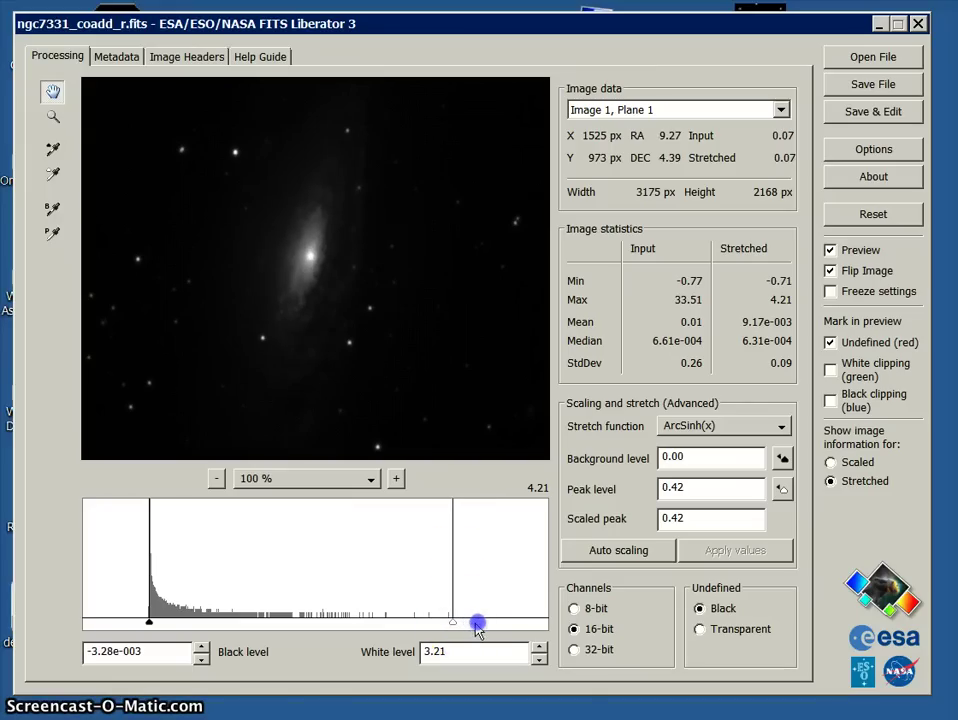
click(484, 627)
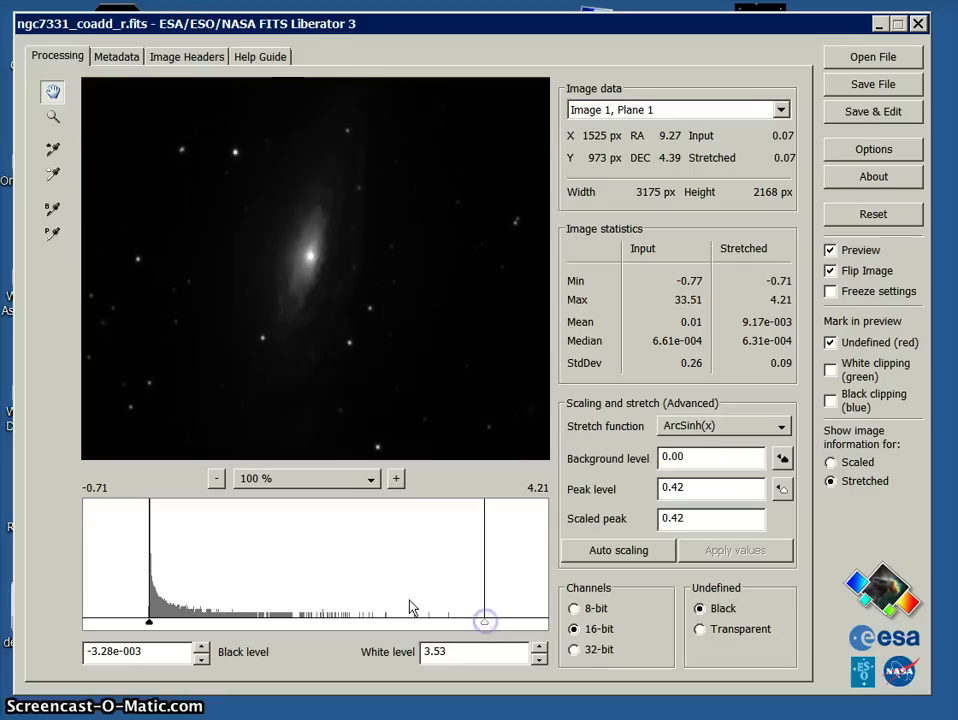
click(486, 626)
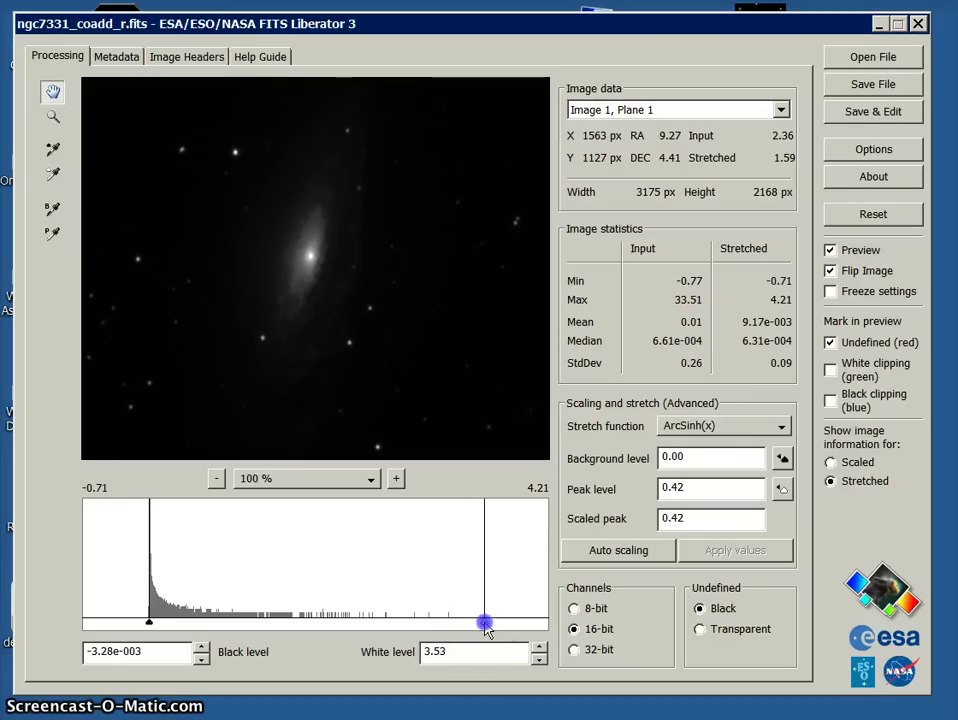
drag(491, 622, 489, 626)
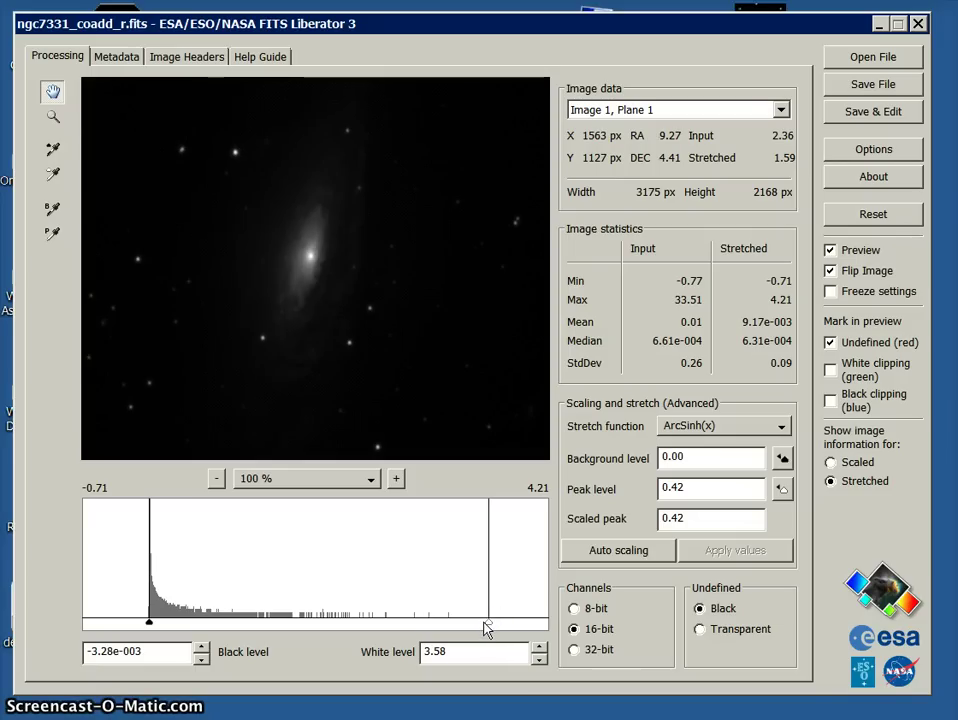
Pull the black level down to -0.23, zoom to 200 %, then bring it back to -0.02
click(150, 624)
drag(150, 624, 104, 621)
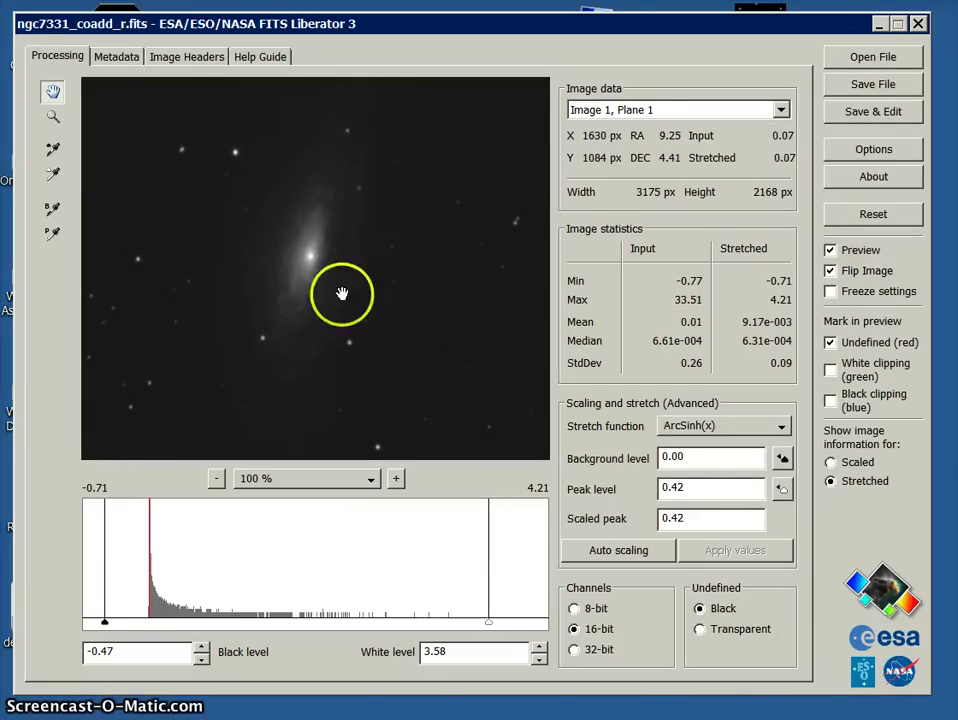
click(399, 482)
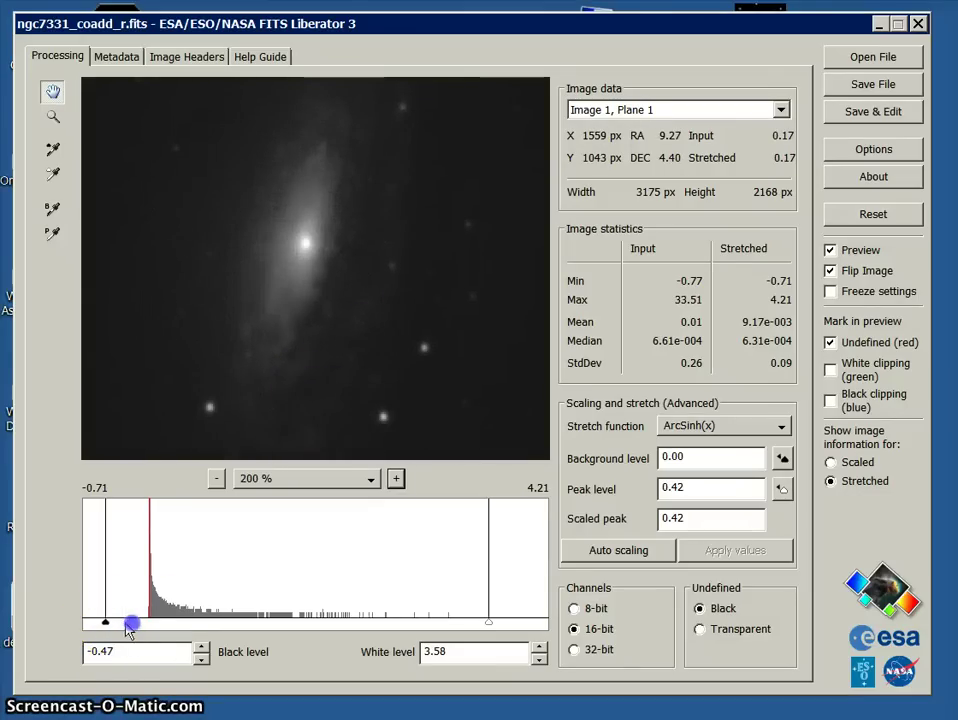
drag(139, 623, 144, 624)
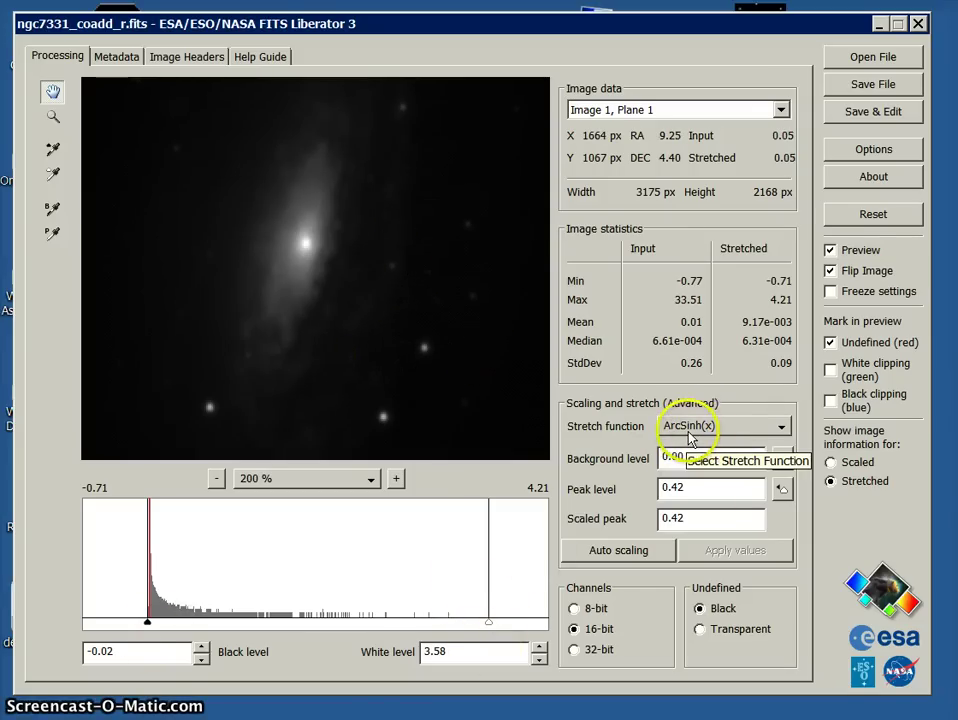
Save the stretched r image as TIFF ngc7331_coadd_r, then open ngc7331_coadd_g.fits
click(866, 88)
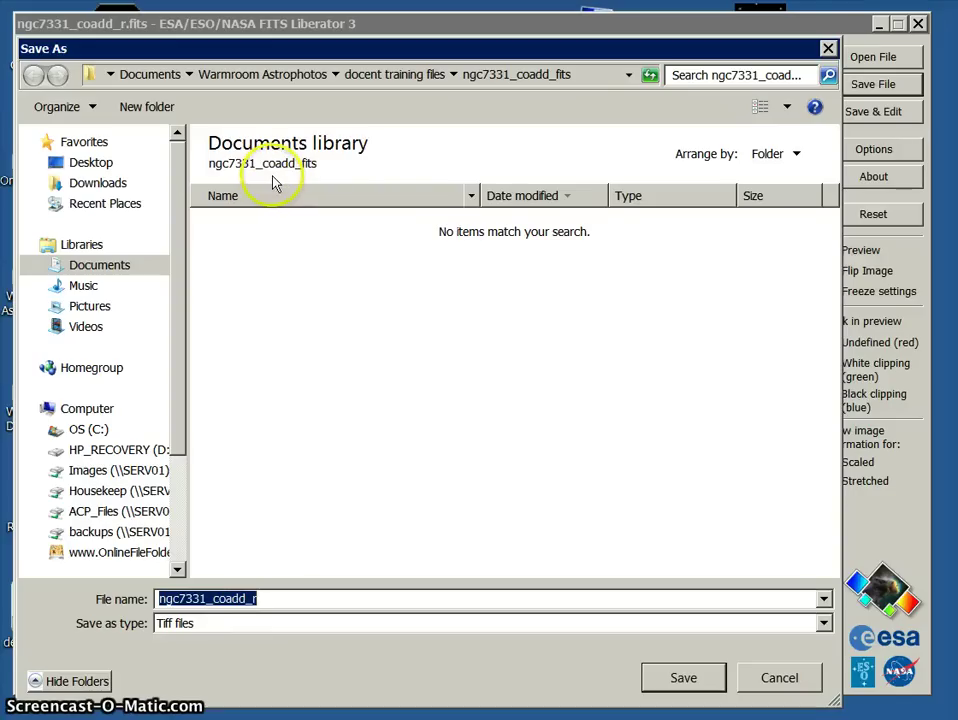
click(684, 679)
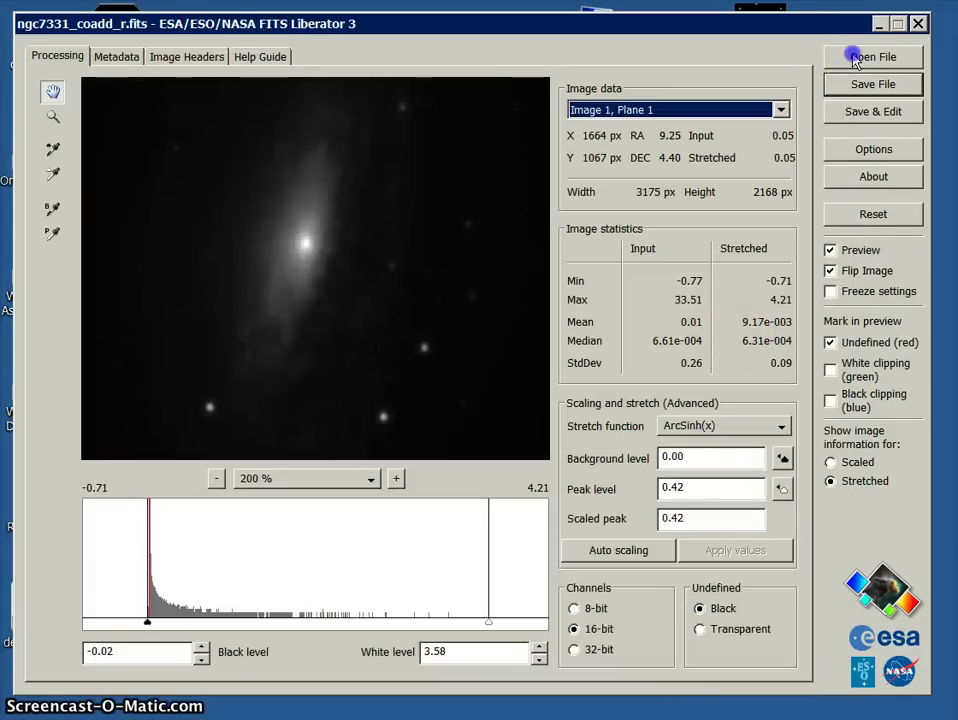
click(855, 57)
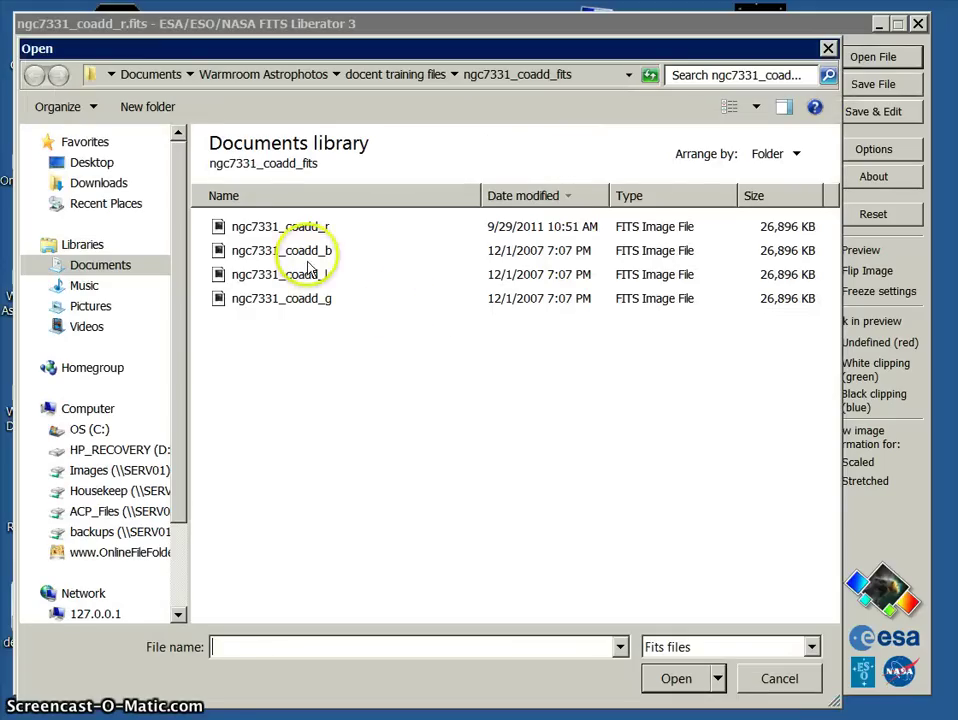
click(314, 302)
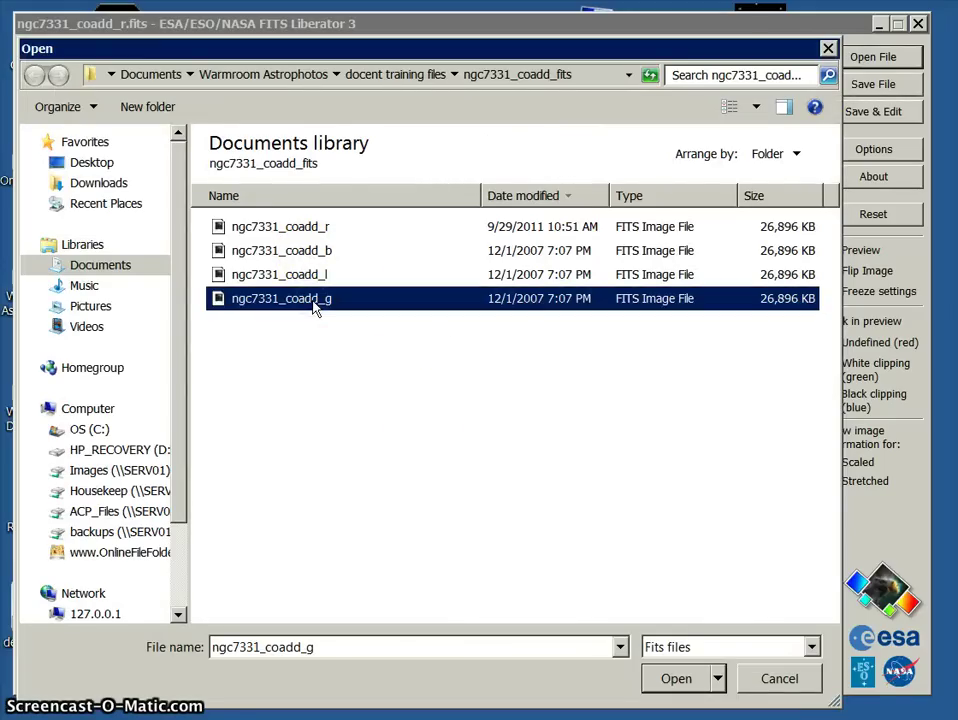
click(676, 679)
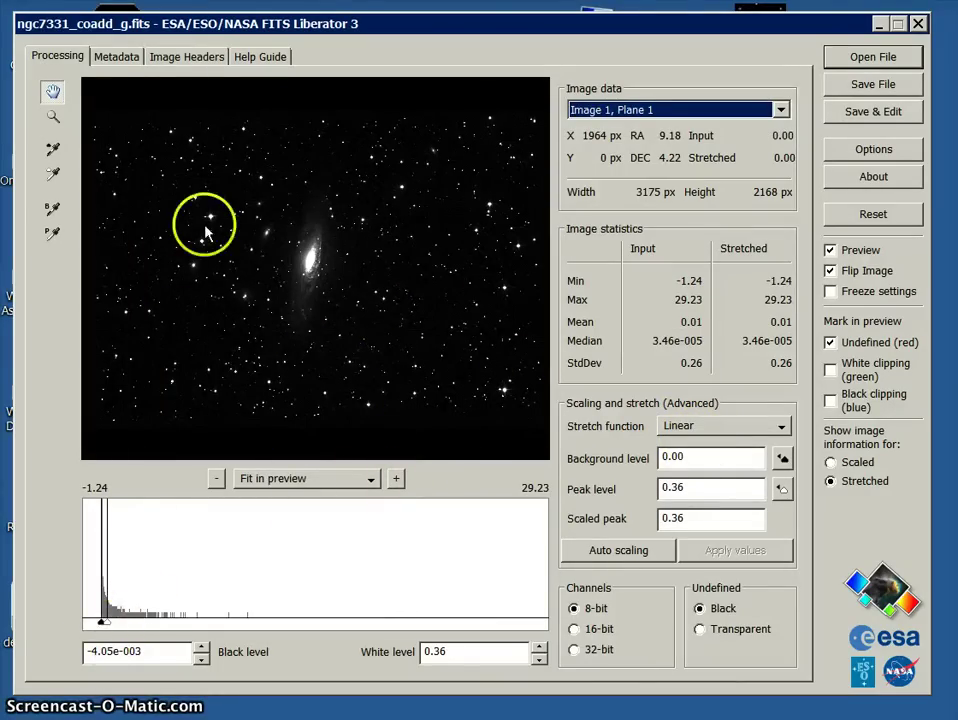
Apply the ArcSinh(x) stretch to the g image and raise its white level to 2.99
click(732, 428)
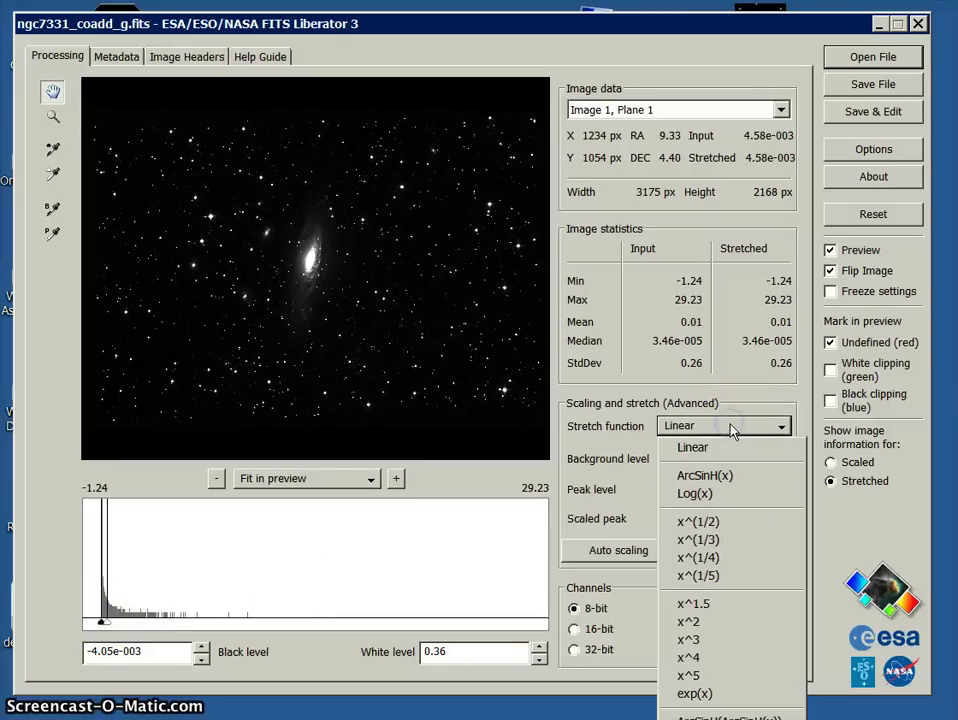
click(722, 477)
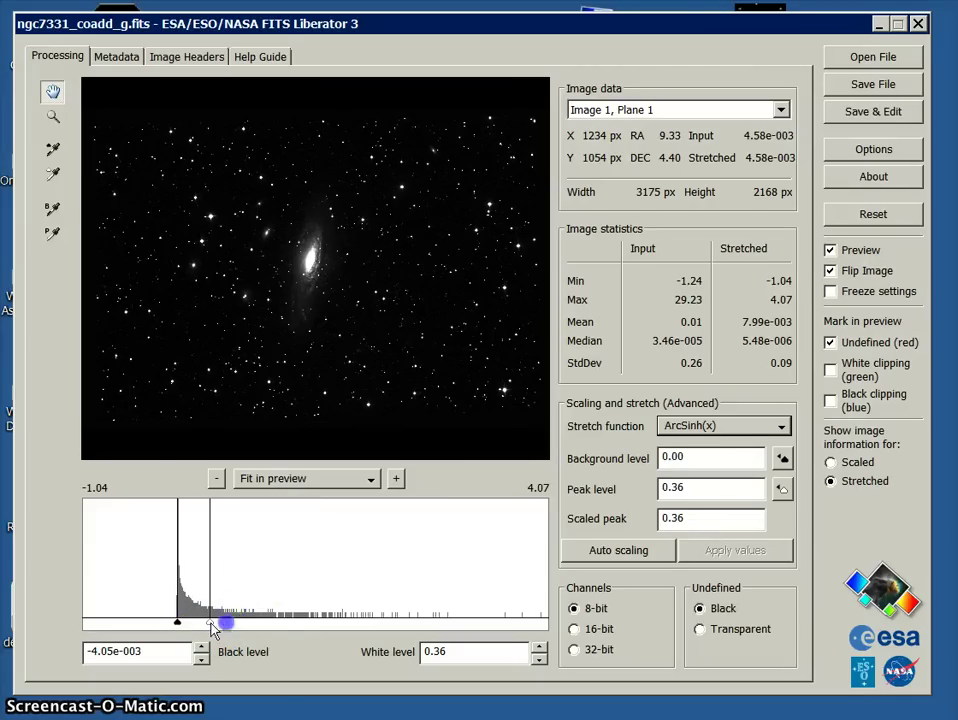
drag(430, 625, 450, 624)
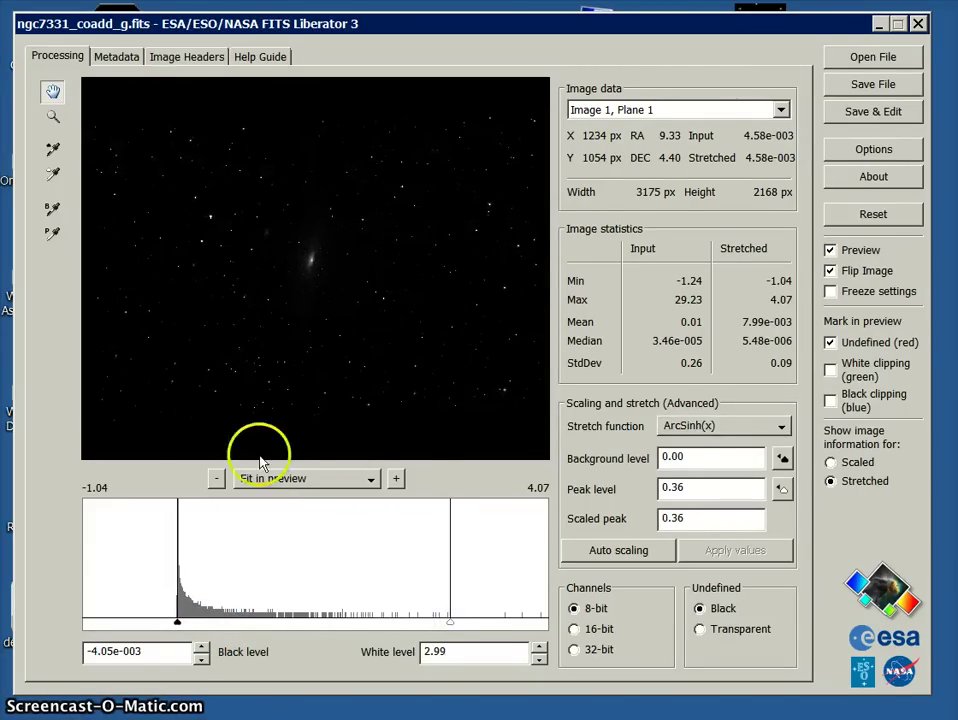
Zoom in to 300 % on the galaxy core, then back out to 100 % and pan the star field
click(398, 479)
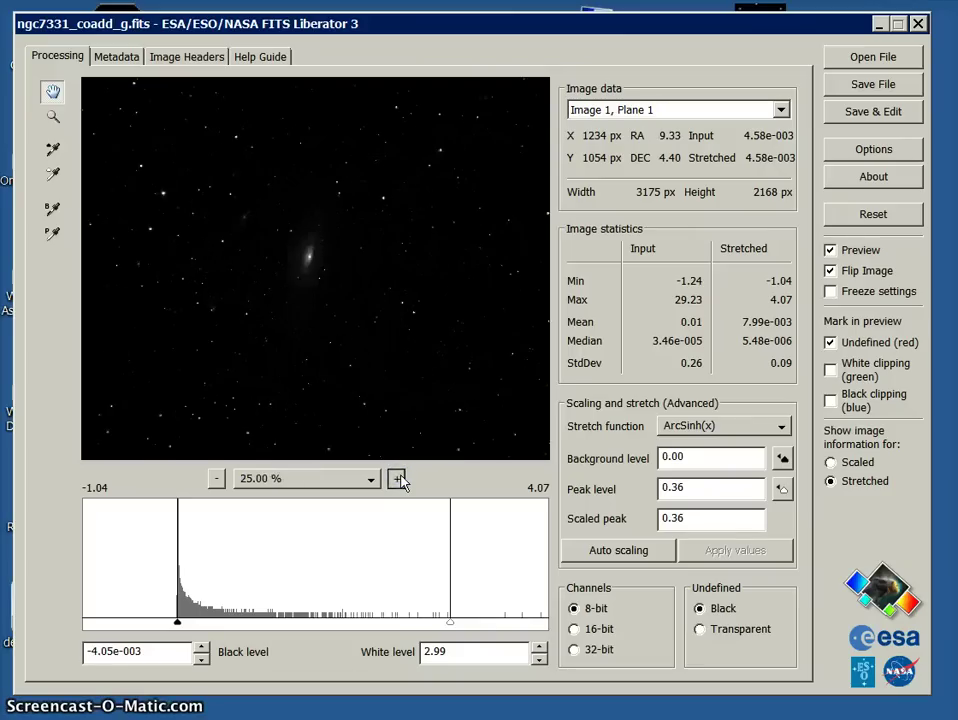
click(398, 479)
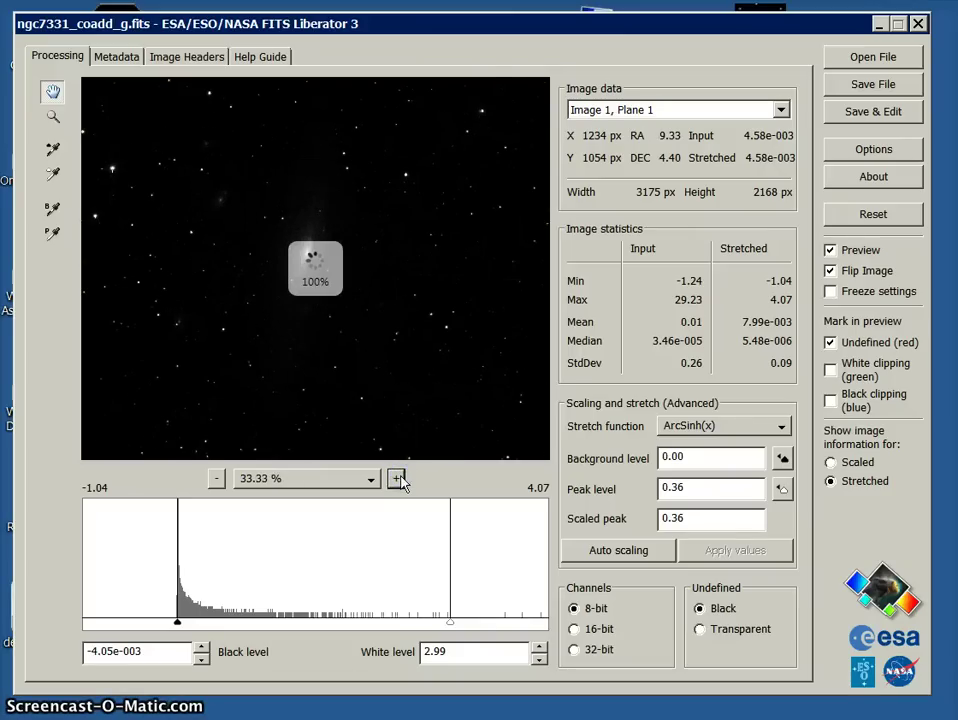
click(396, 479)
click(396, 479)
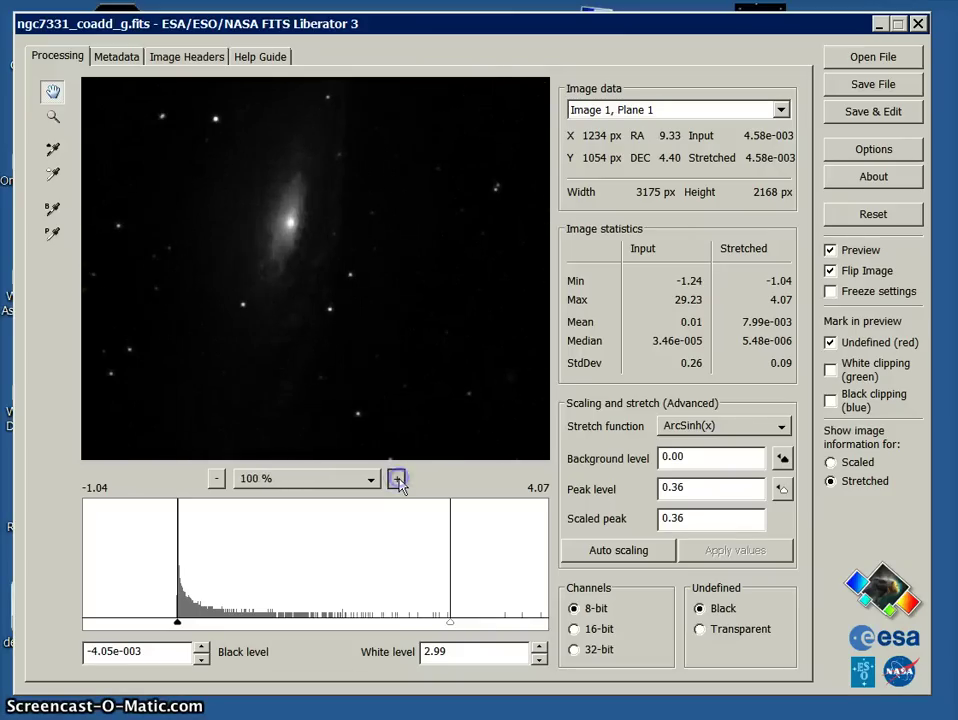
click(397, 480)
scroll(250, 372, up, 1)
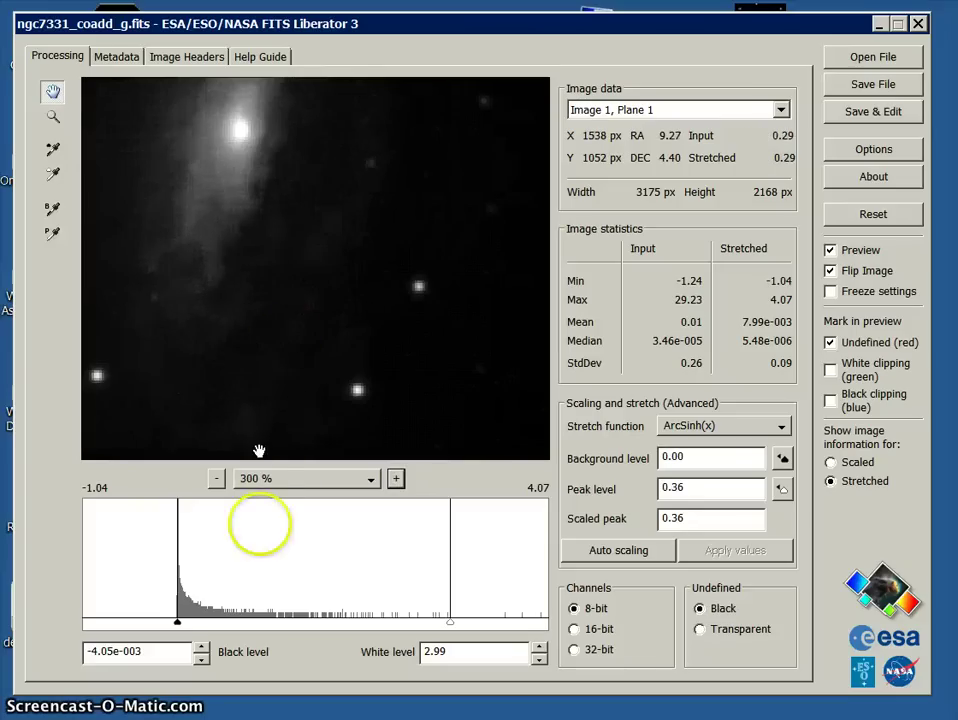
click(216, 479)
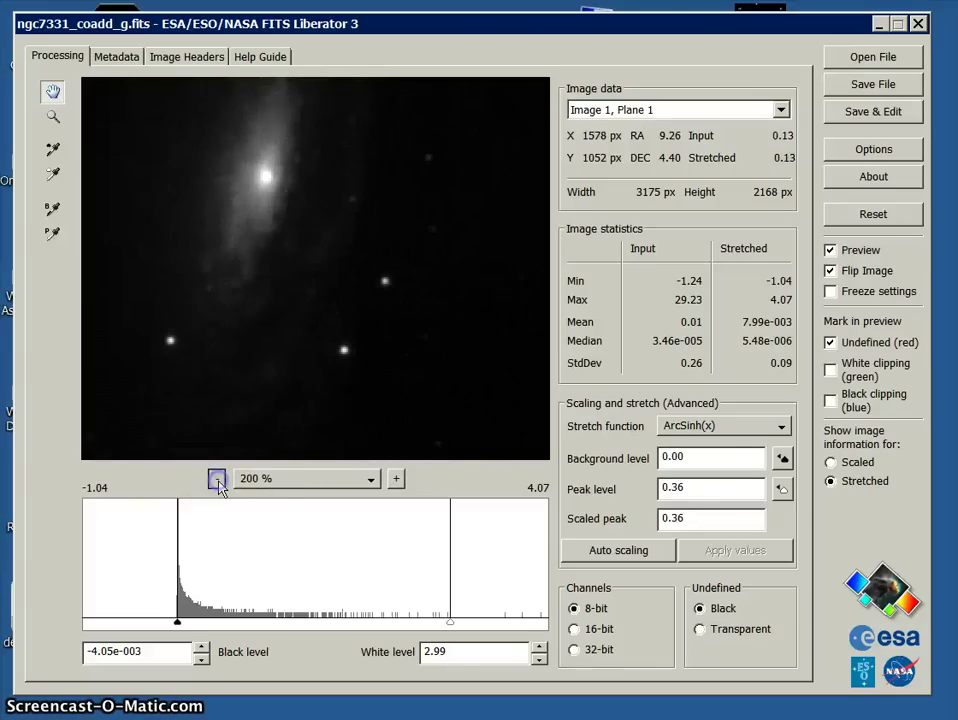
click(216, 479)
drag(245, 230, 272, 310)
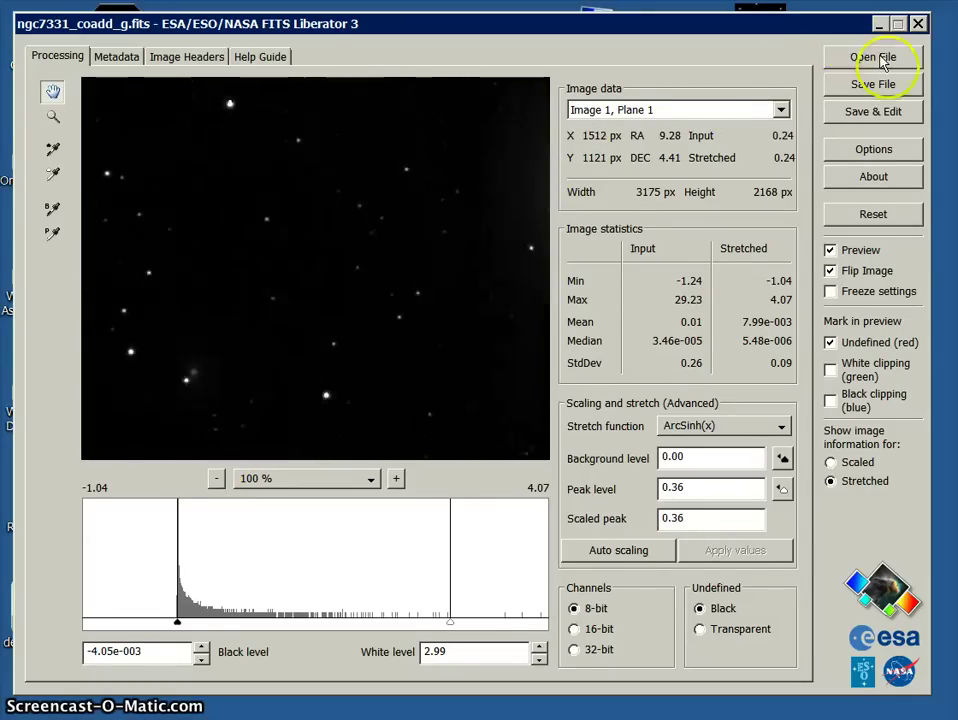
Save the stretched g image as a TIFF named ngc7331_coadd_g
click(890, 86)
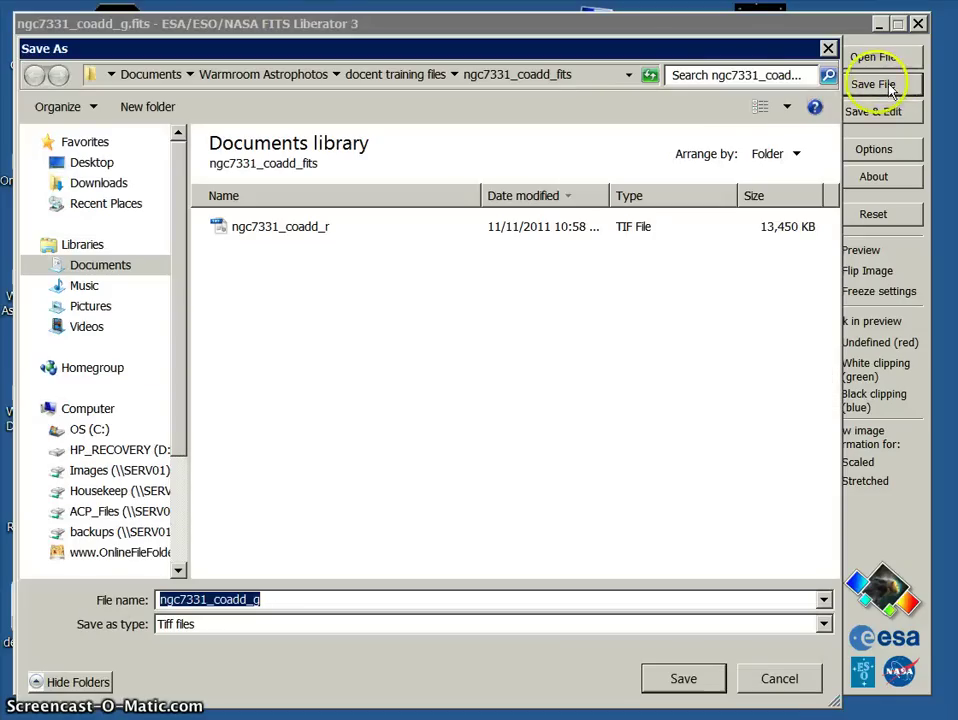
click(705, 679)
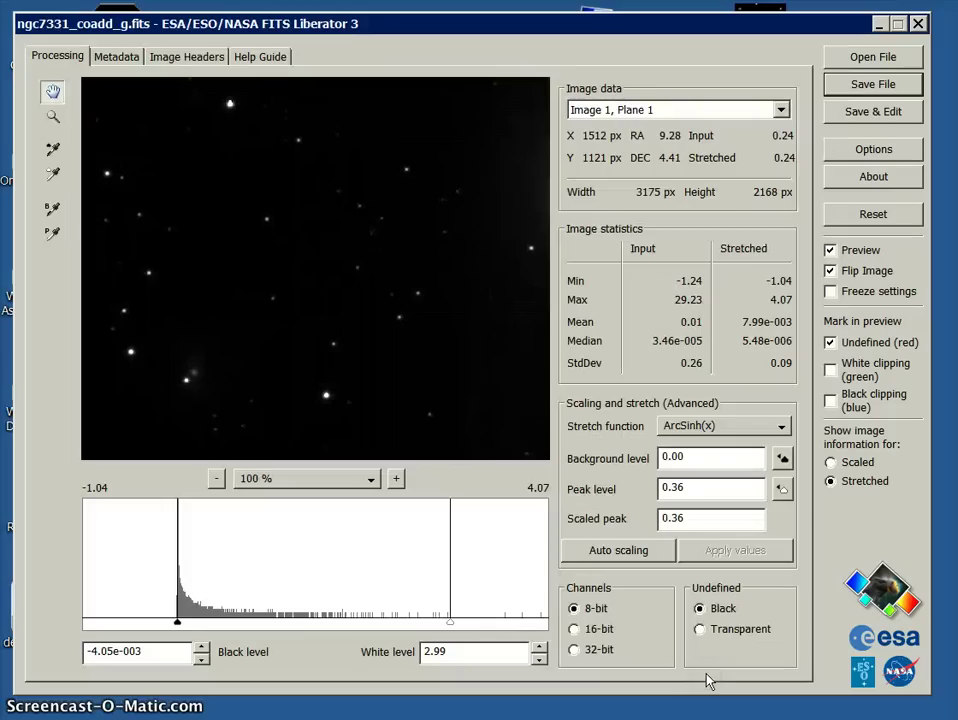
Open ngc7331_coadd_b.fits in FITS Liberator
click(873, 57)
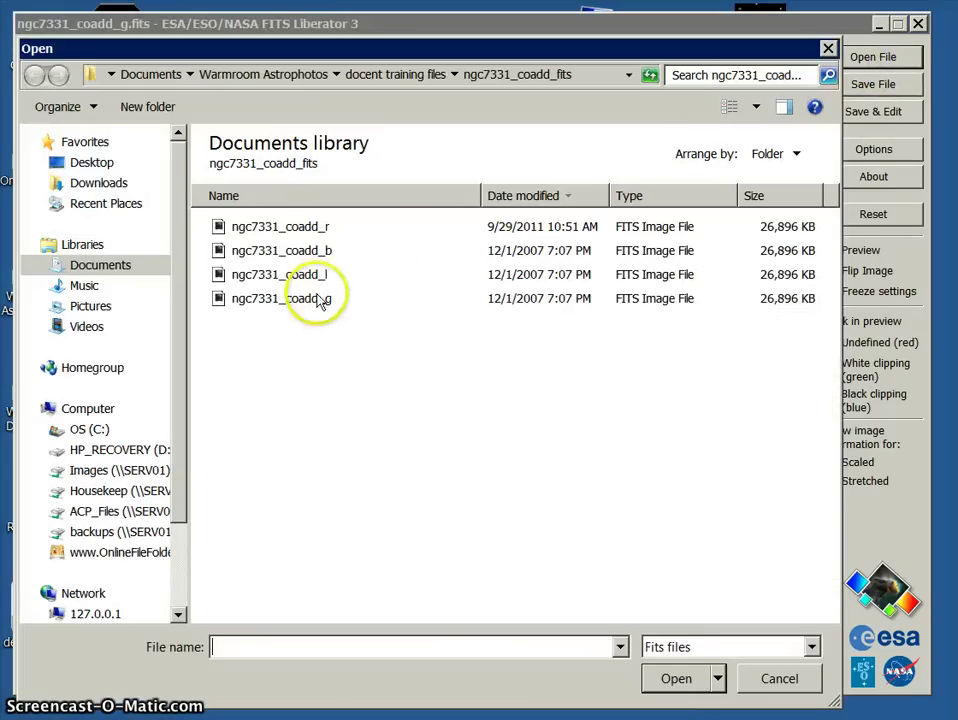
click(318, 251)
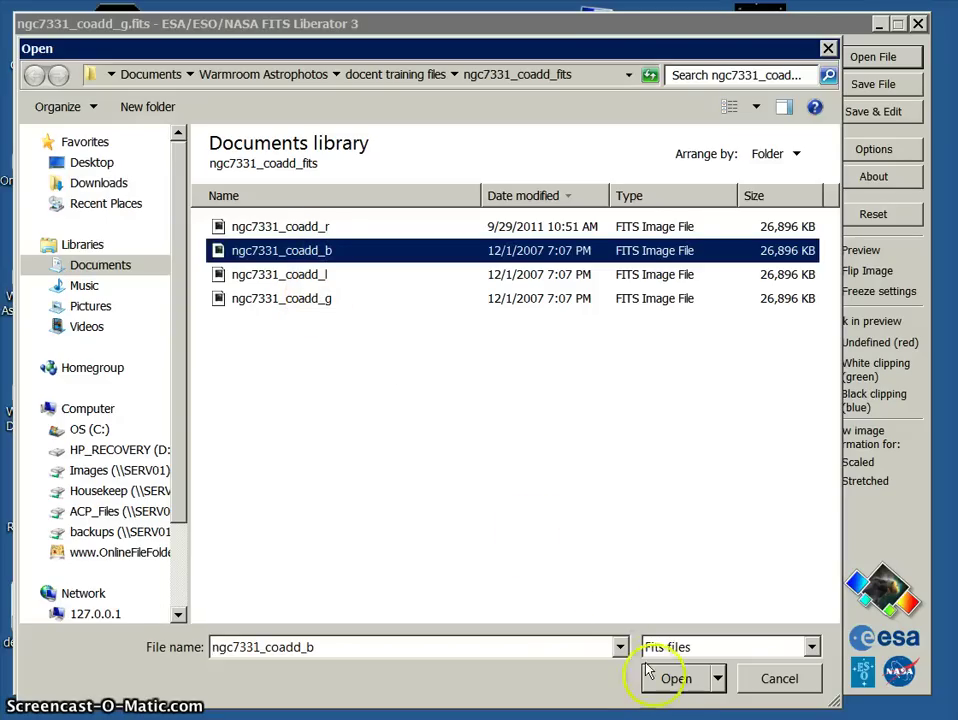
click(676, 680)
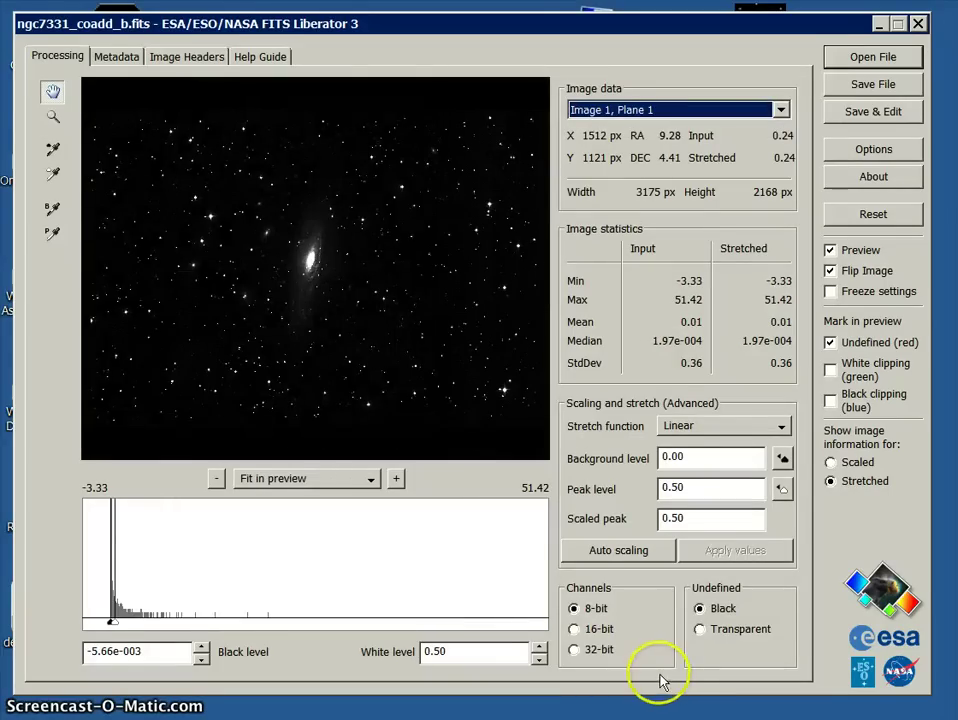
Stretch the b image with ArcSinh(x) and a 2.03 white level, and save it as a TIFF
click(692, 428)
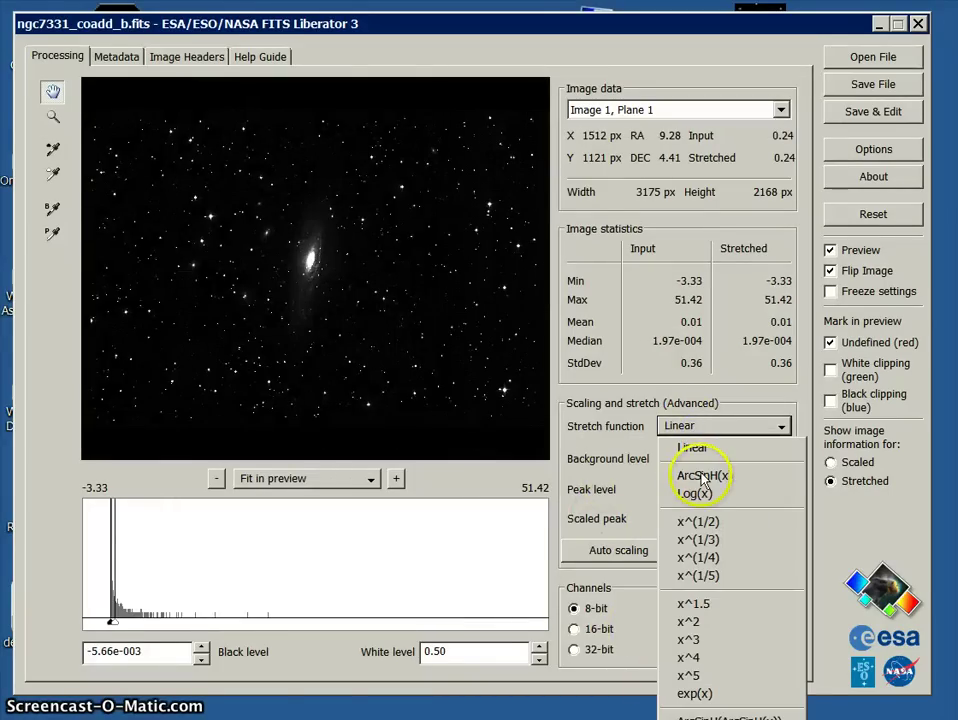
click(703, 478)
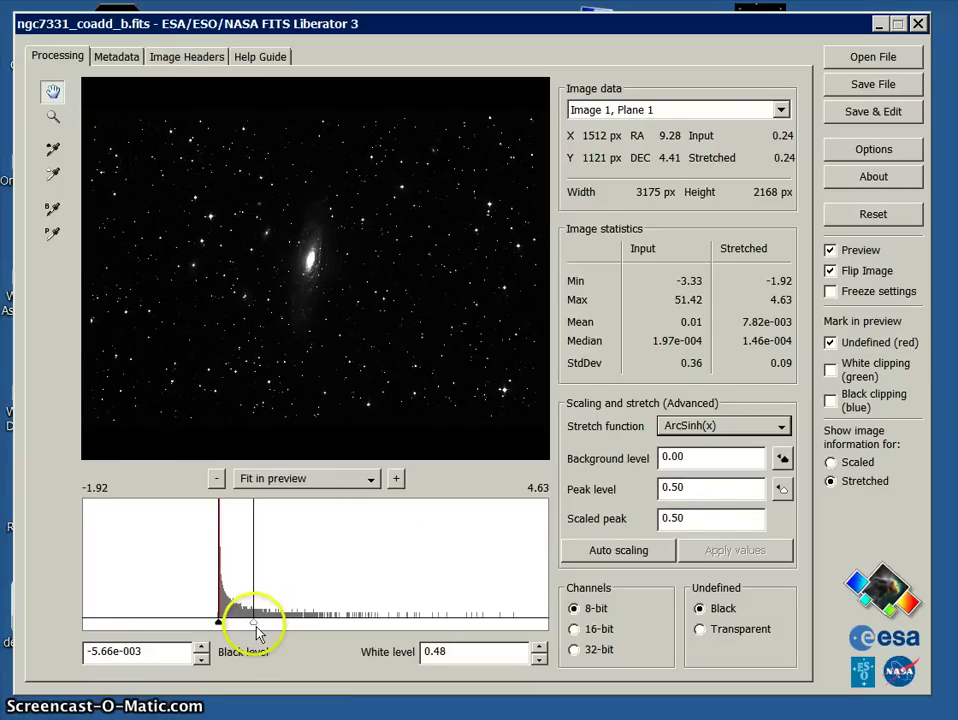
drag(352, 633, 510, 637)
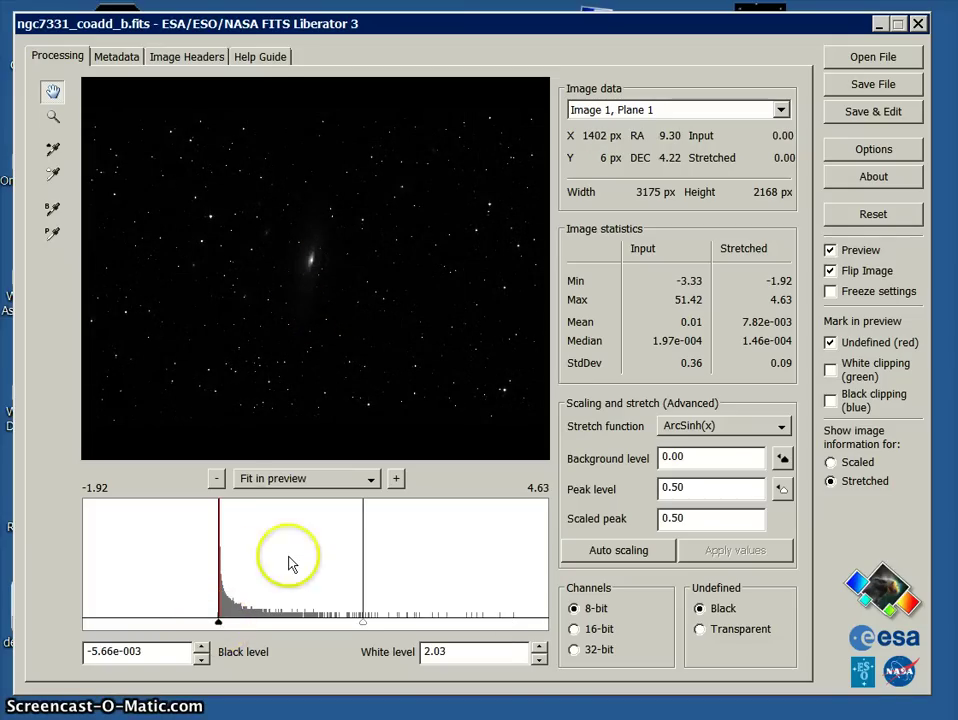
click(873, 85)
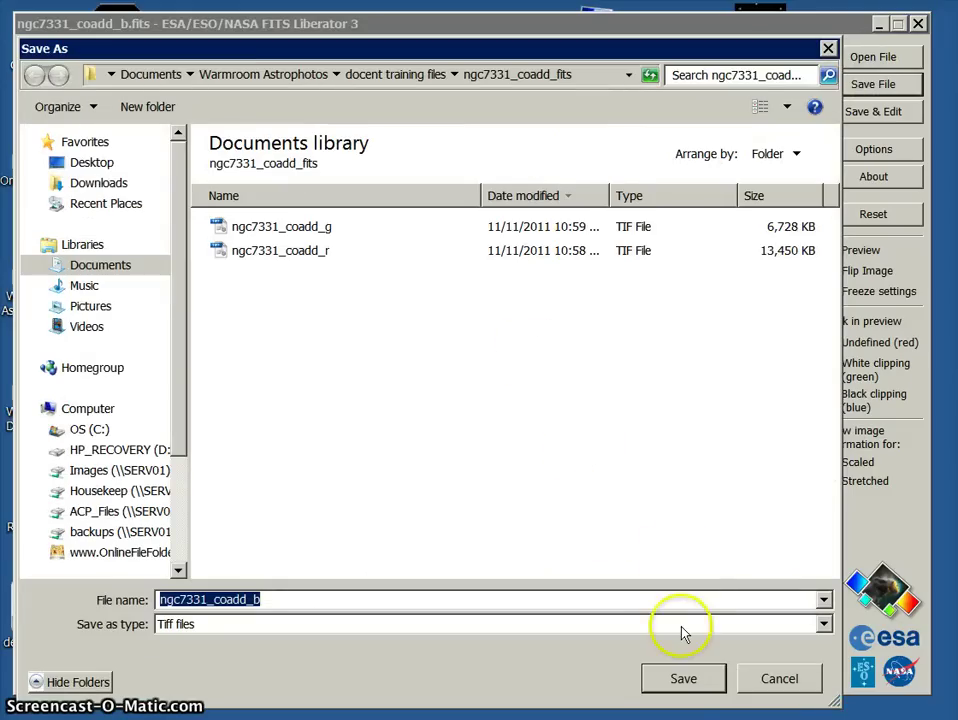
click(684, 679)
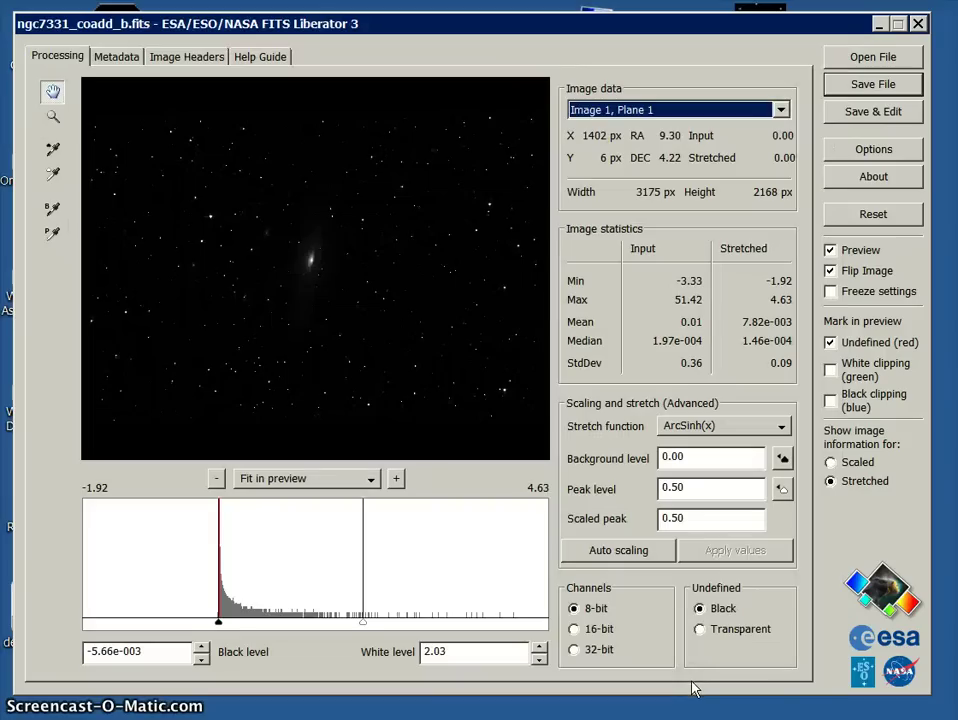
Cancel the save dialog and open ngc7331_coadd_l.fits instead
click(895, 88)
click(829, 46)
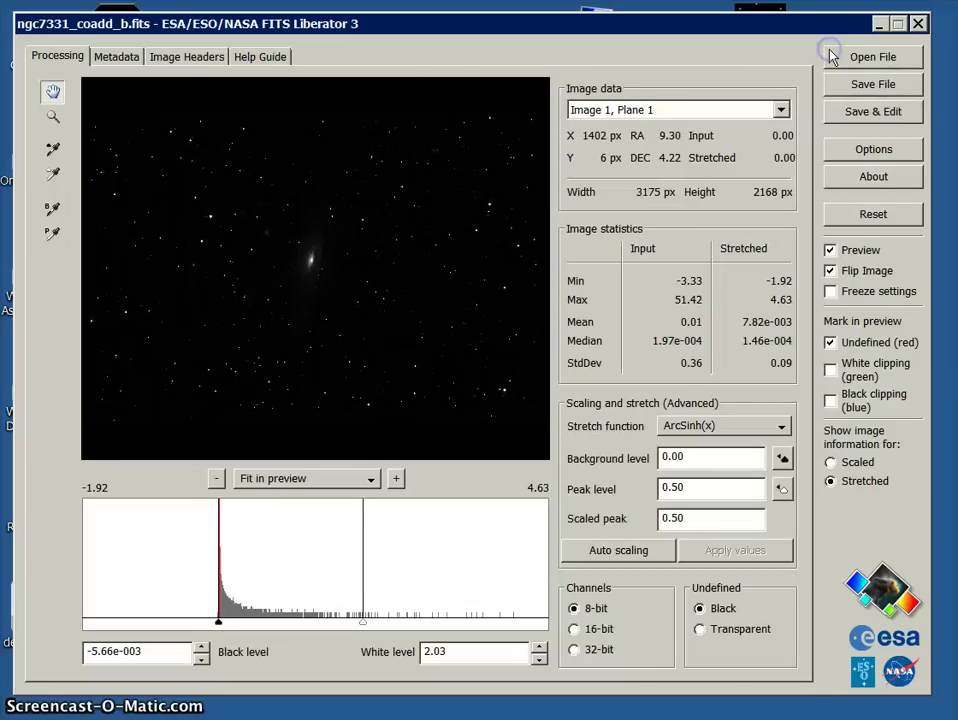
click(866, 57)
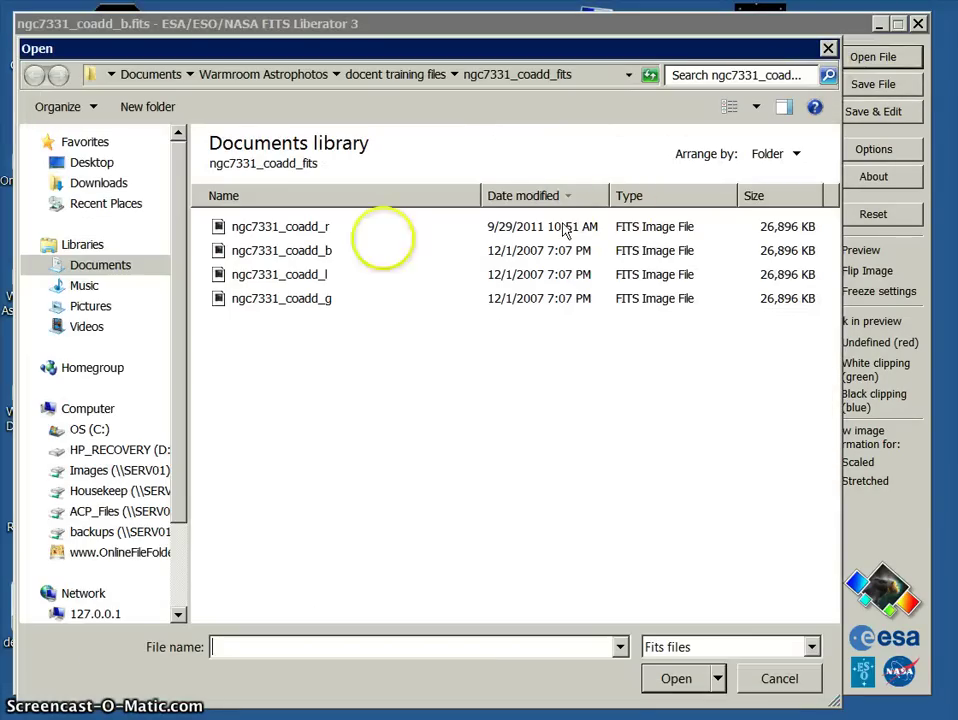
click(314, 274)
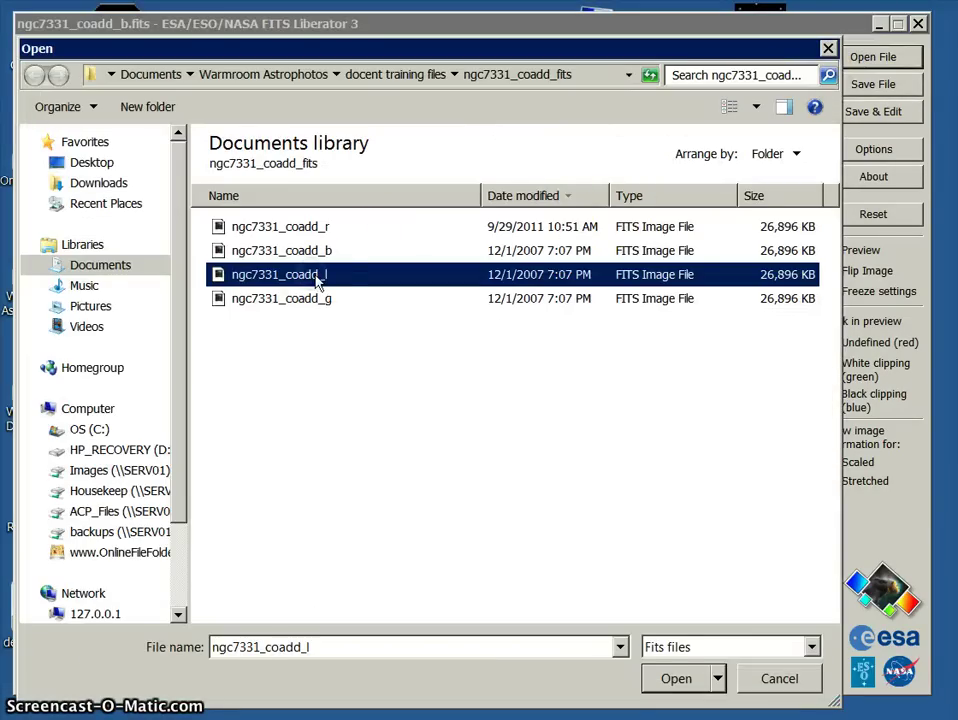
click(676, 679)
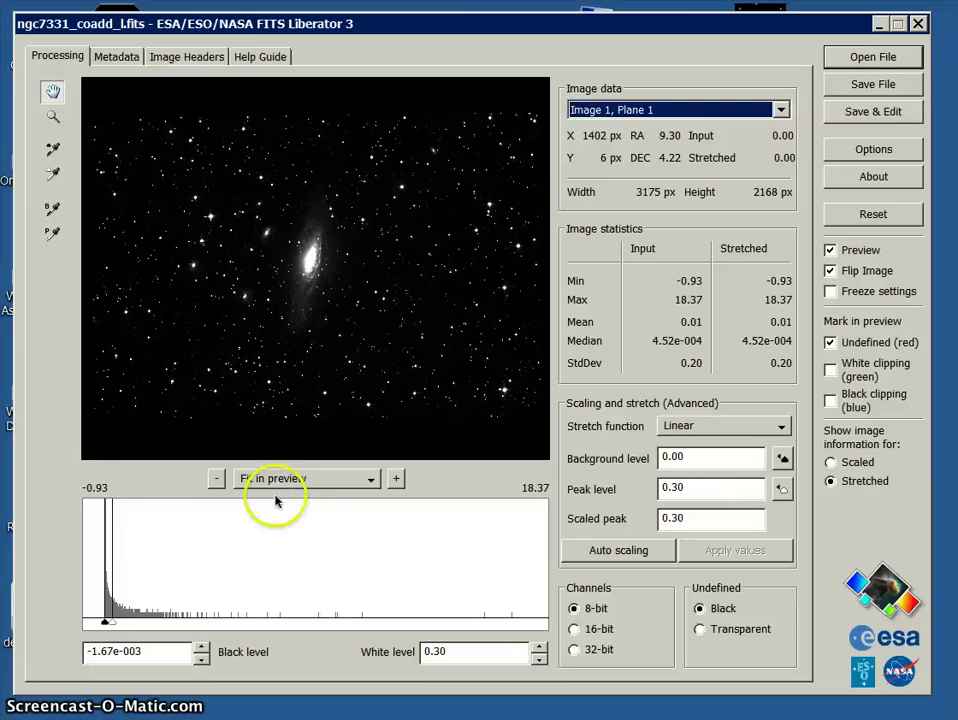
Give the l image an ArcSinh(x) stretch, 16-bit output and a white level of 3.14
click(731, 428)
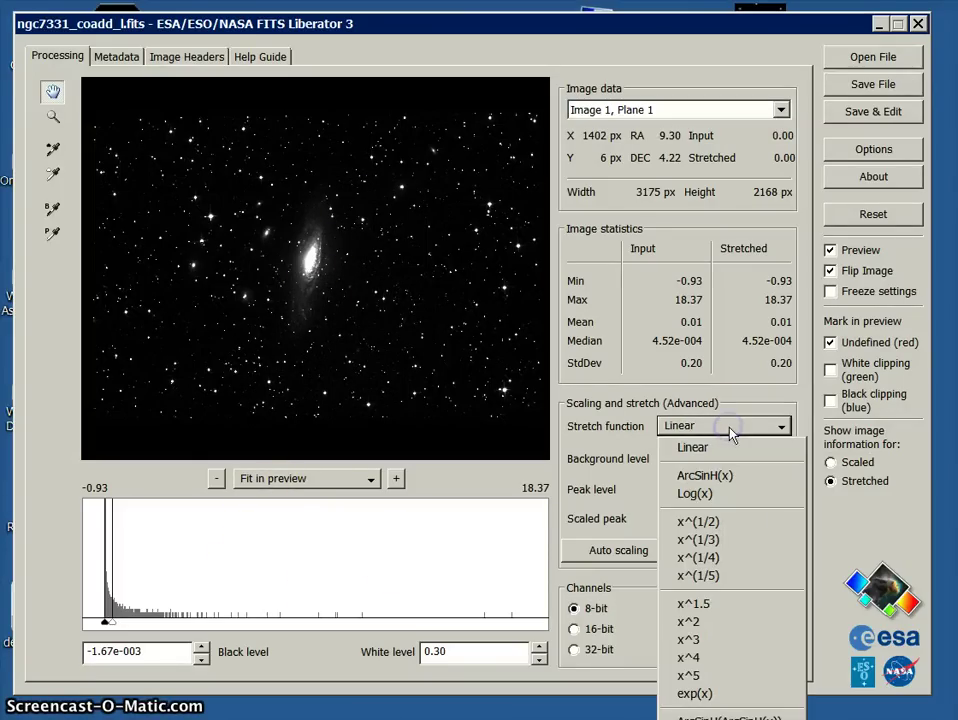
click(723, 477)
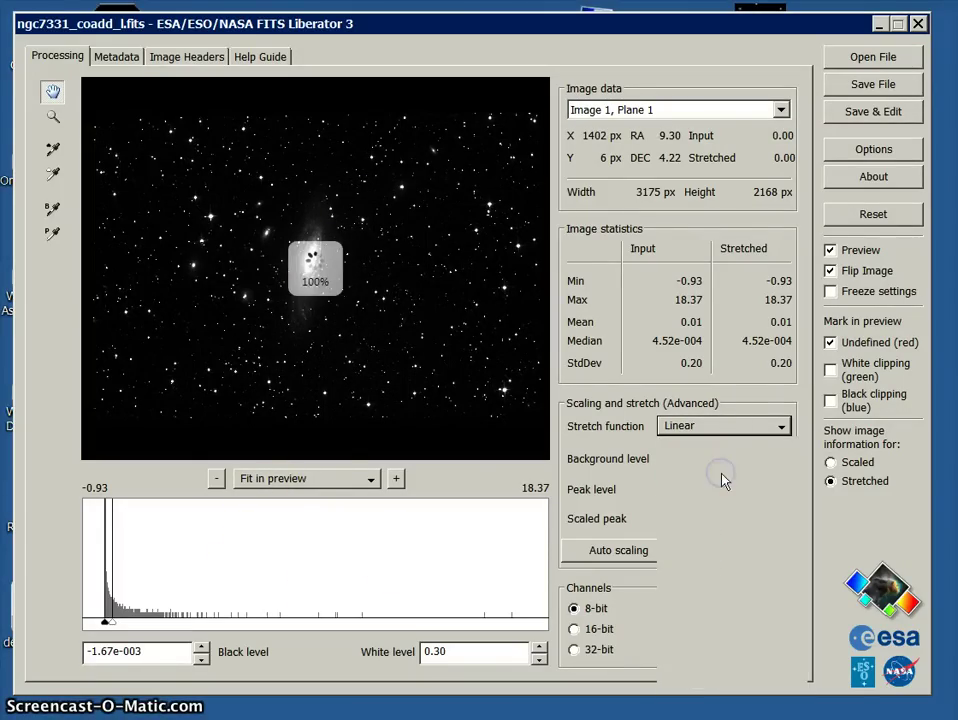
click(575, 632)
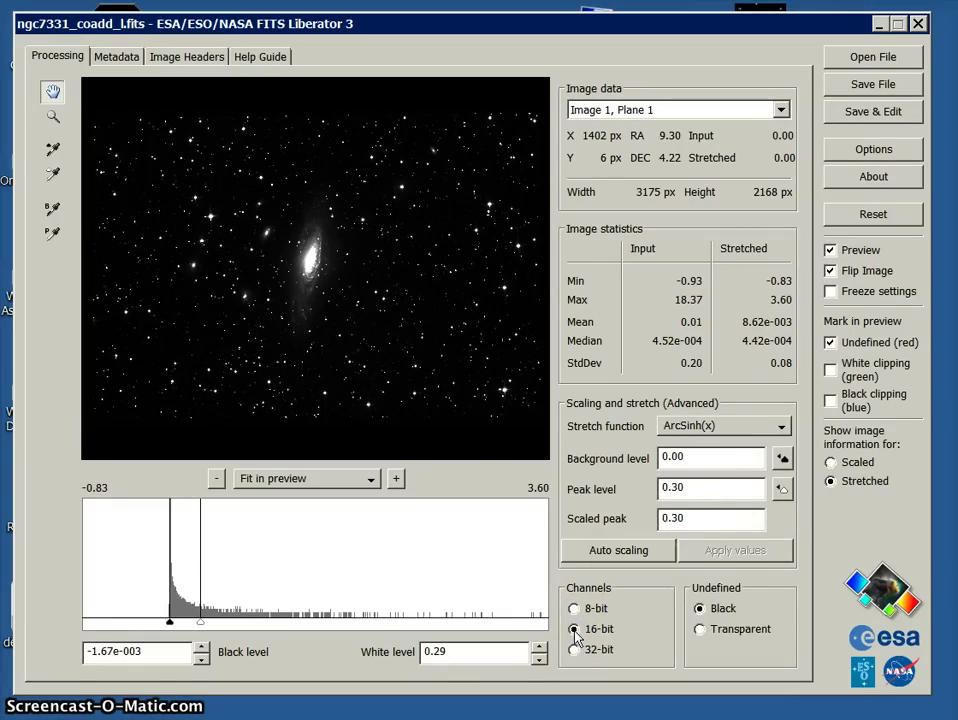
click(201, 624)
drag(201, 626, 254, 626)
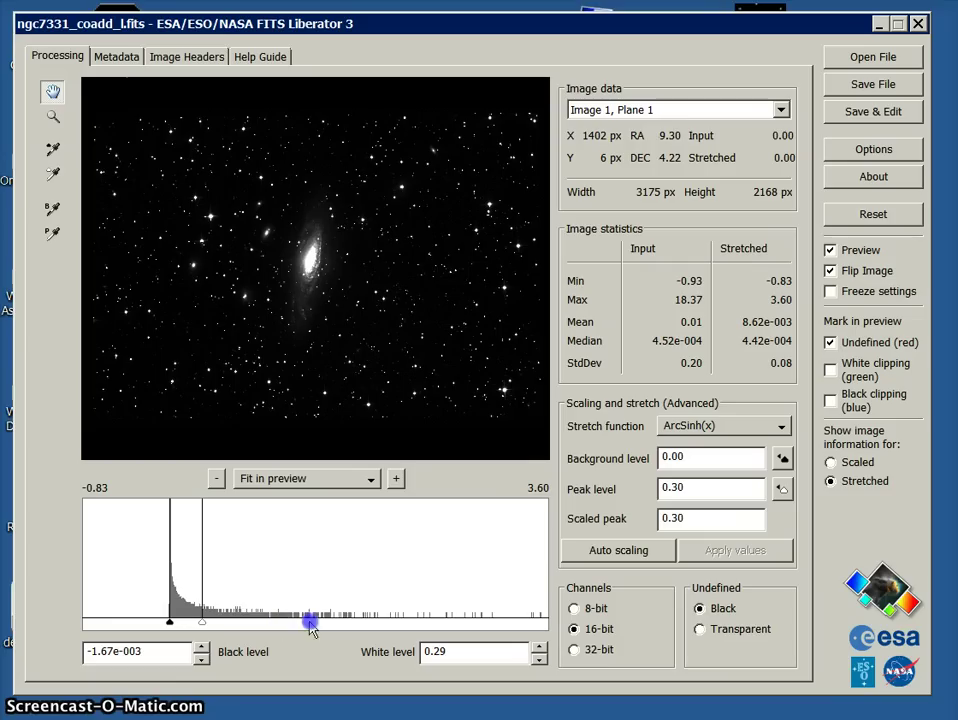
drag(409, 624, 499, 616)
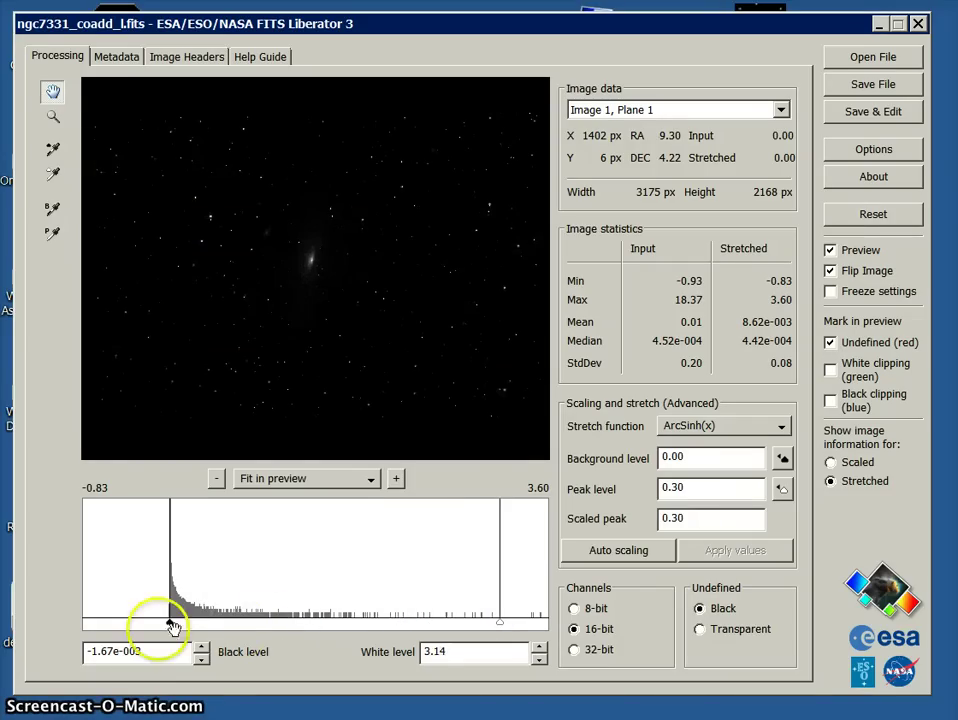
Zoom in on the galaxy core of the l image, then return to 100 %
click(396, 479)
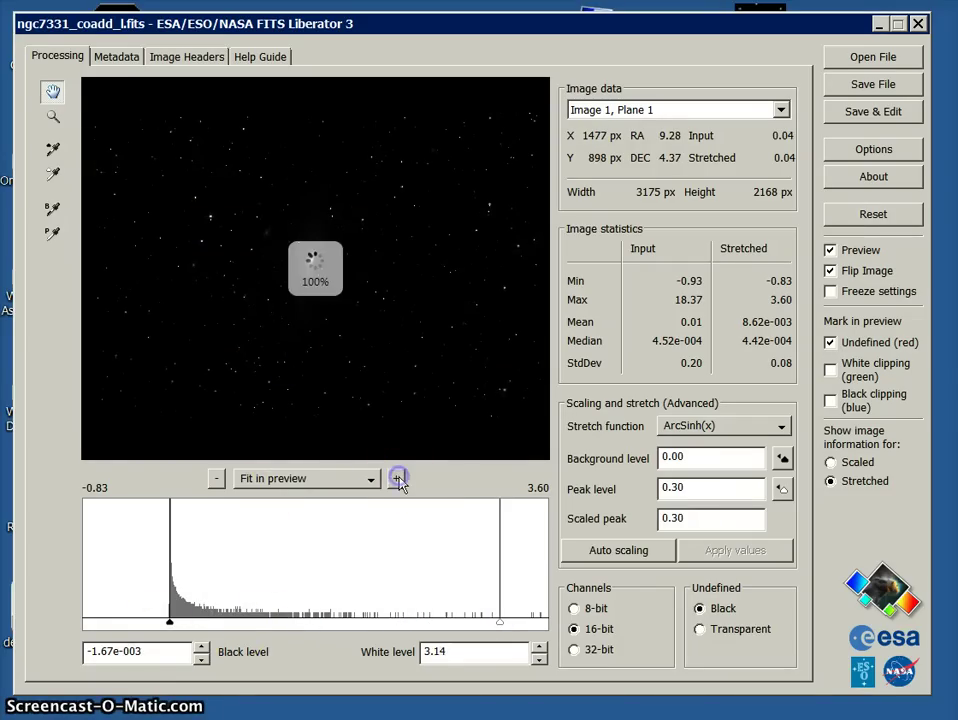
click(397, 480)
click(397, 480)
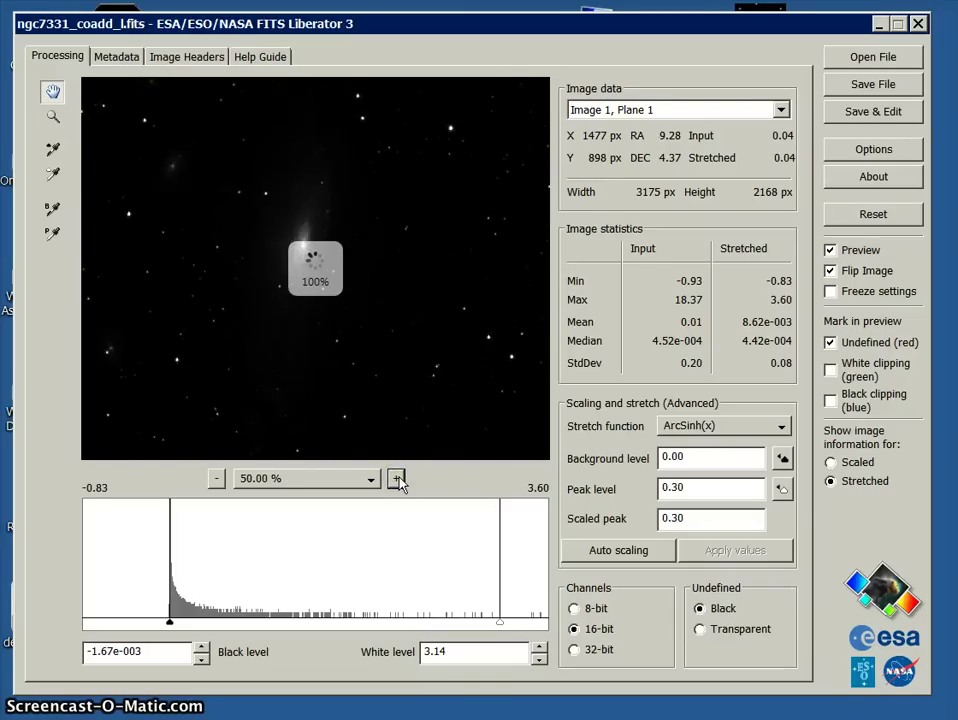
click(397, 480)
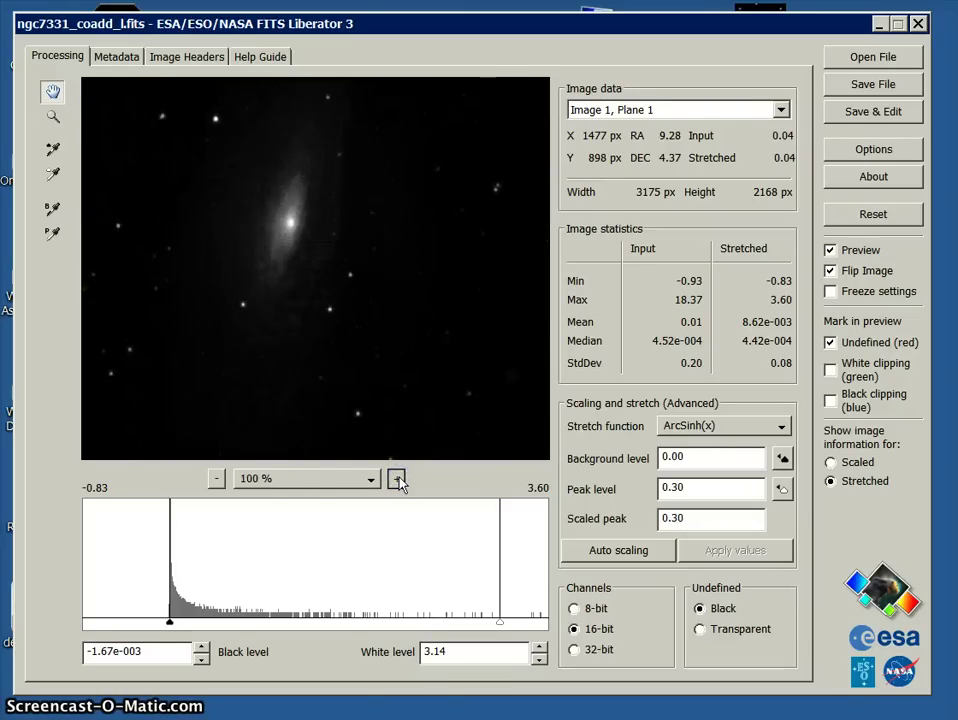
click(397, 480)
click(397, 480)
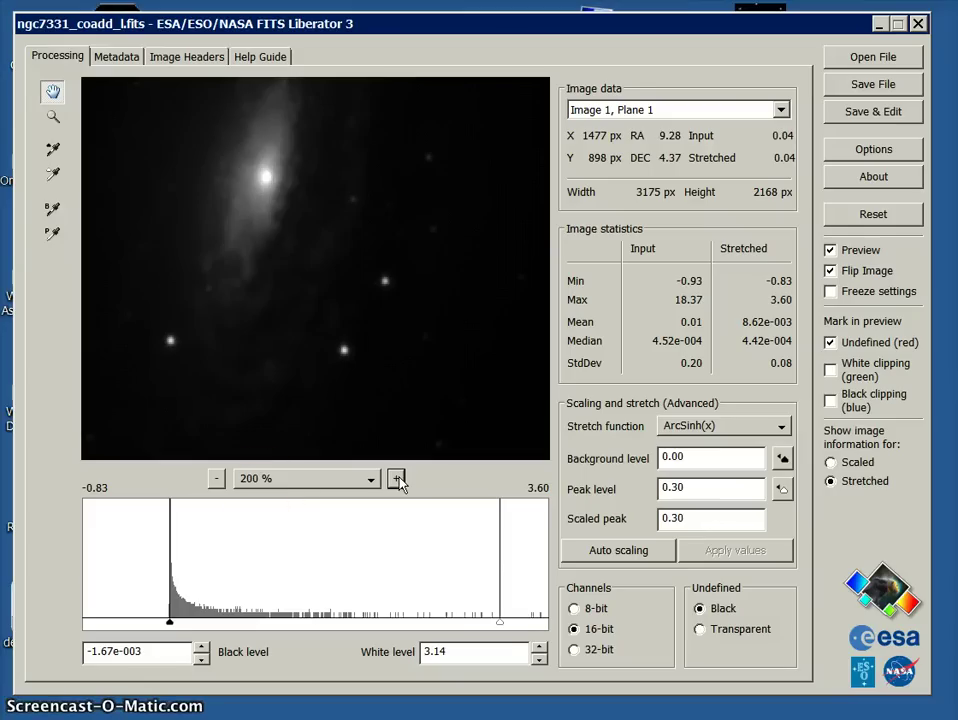
click(215, 478)
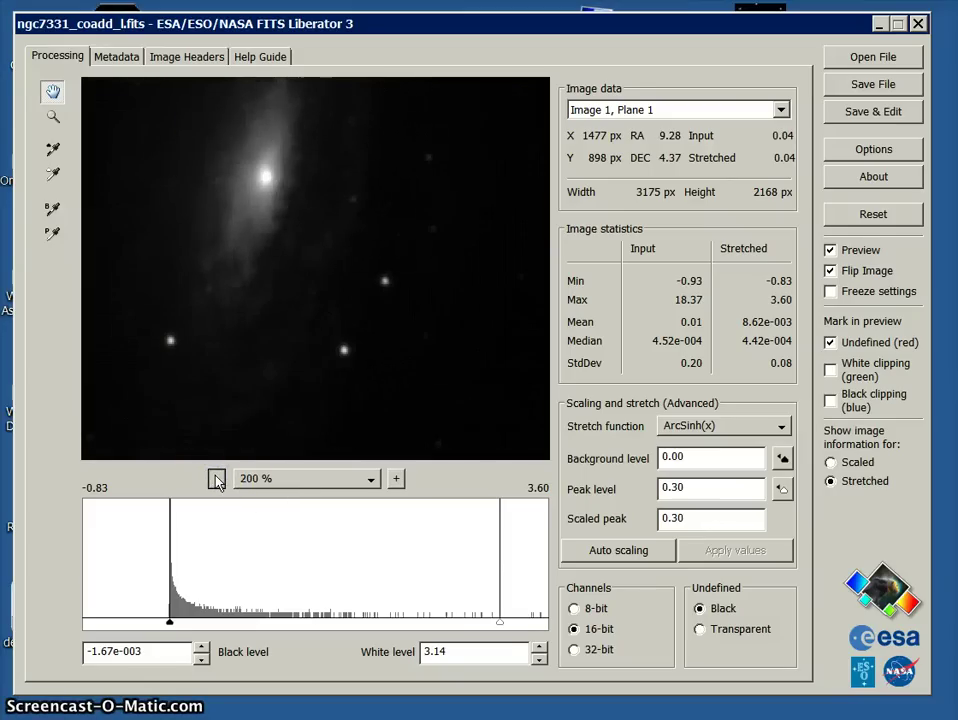
click(217, 479)
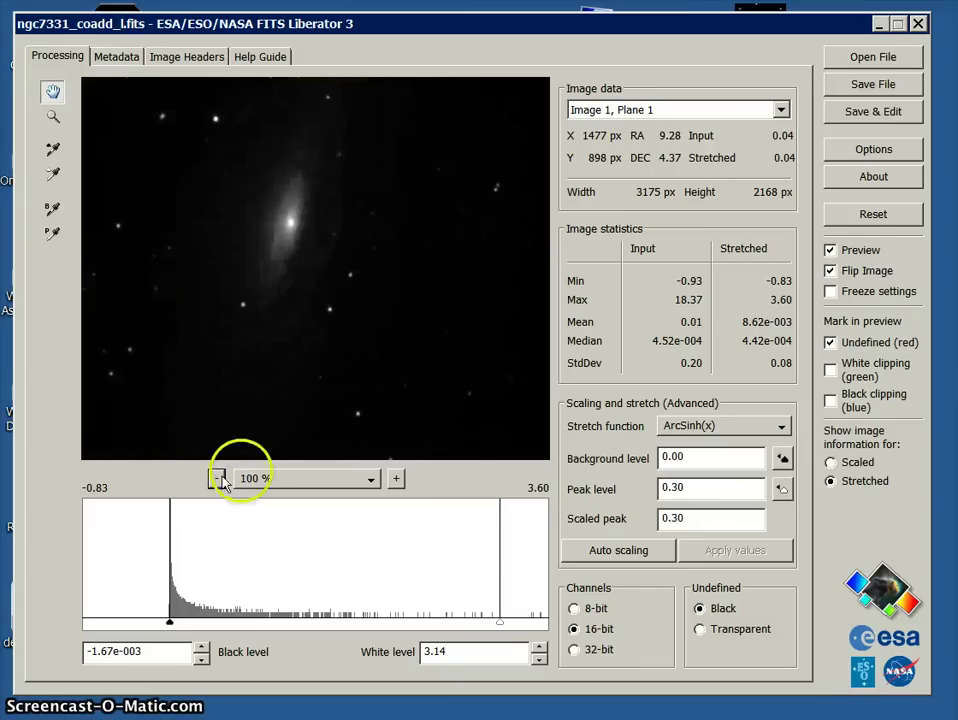
Save the stretched luminance image as a TIFF in ngc7331_coadd_fits, then close FITS Liberator 3
click(898, 85)
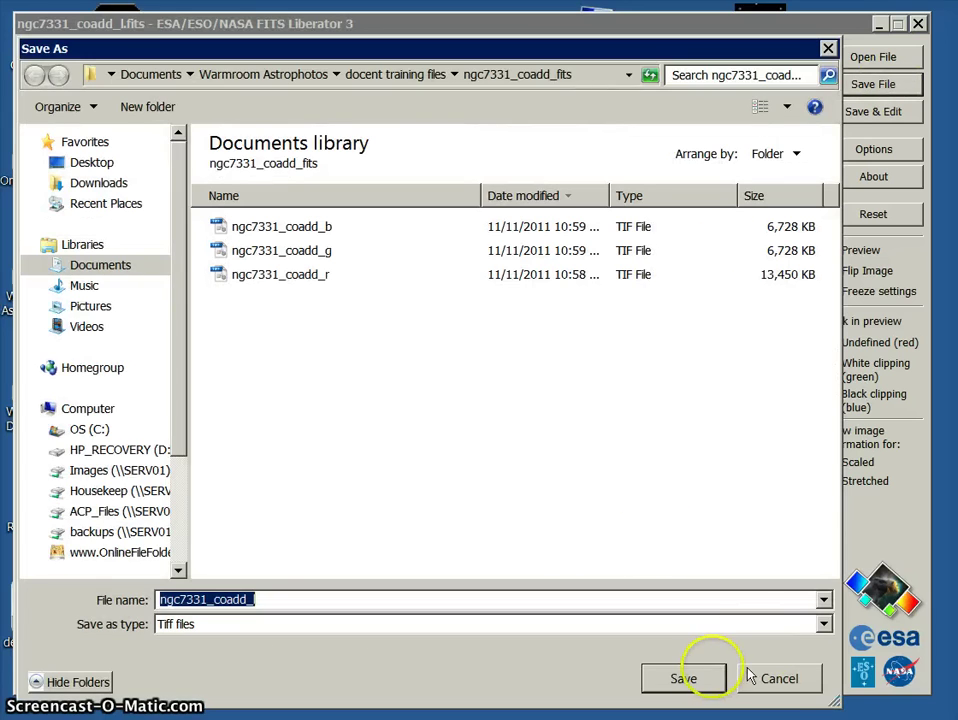
click(706, 679)
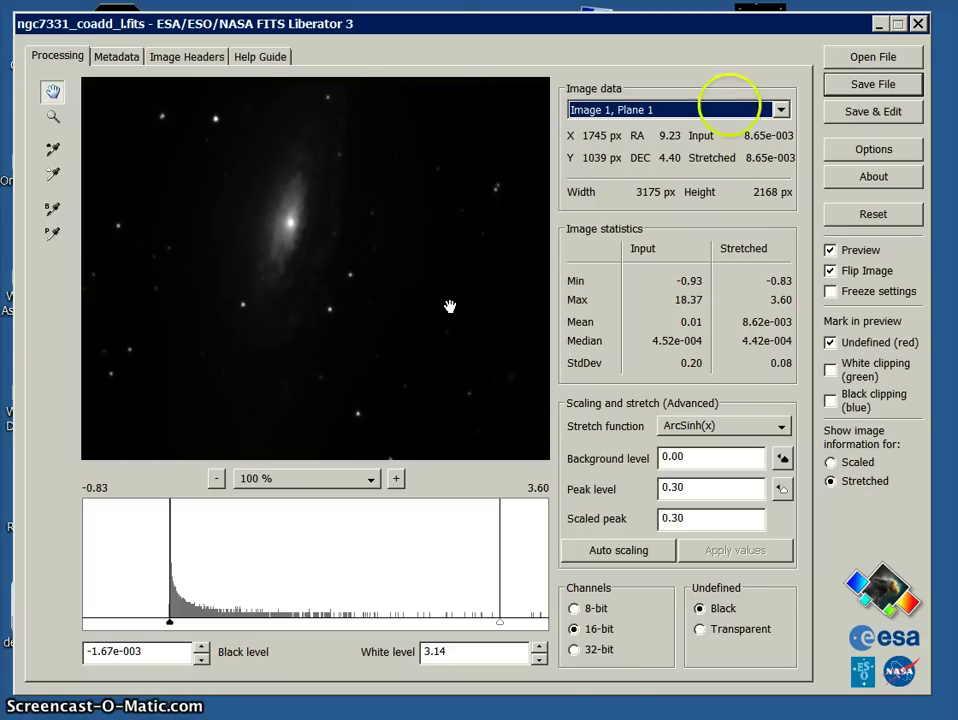
click(919, 25)
Close FITS Liberator and, in Photoshop's Open dialog, browse into the home folder's Desktop
click(919, 25)
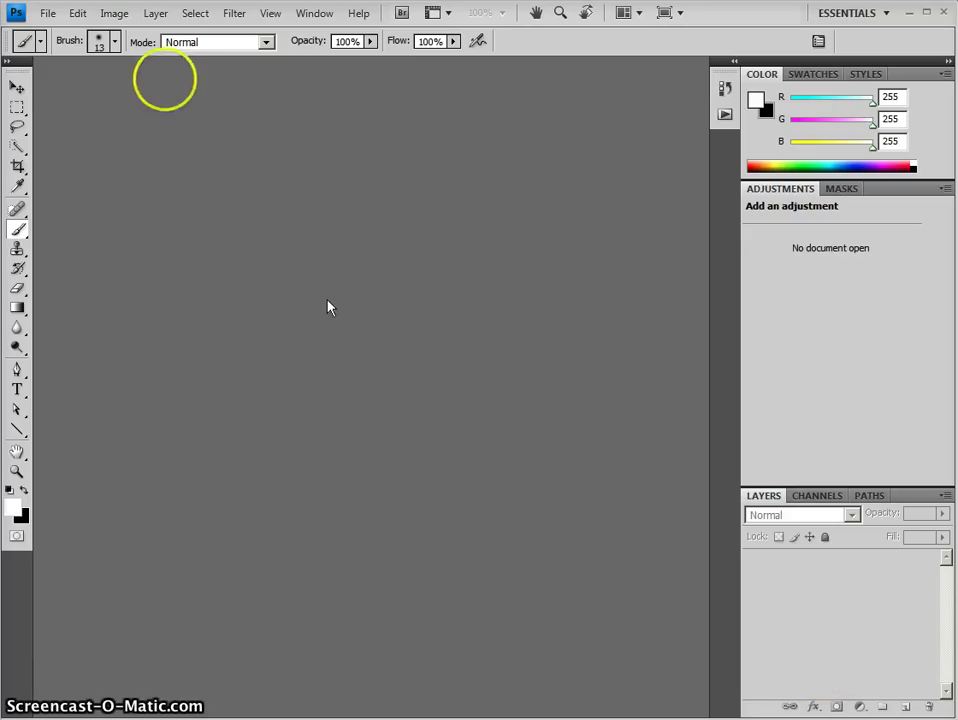
click(52, 16)
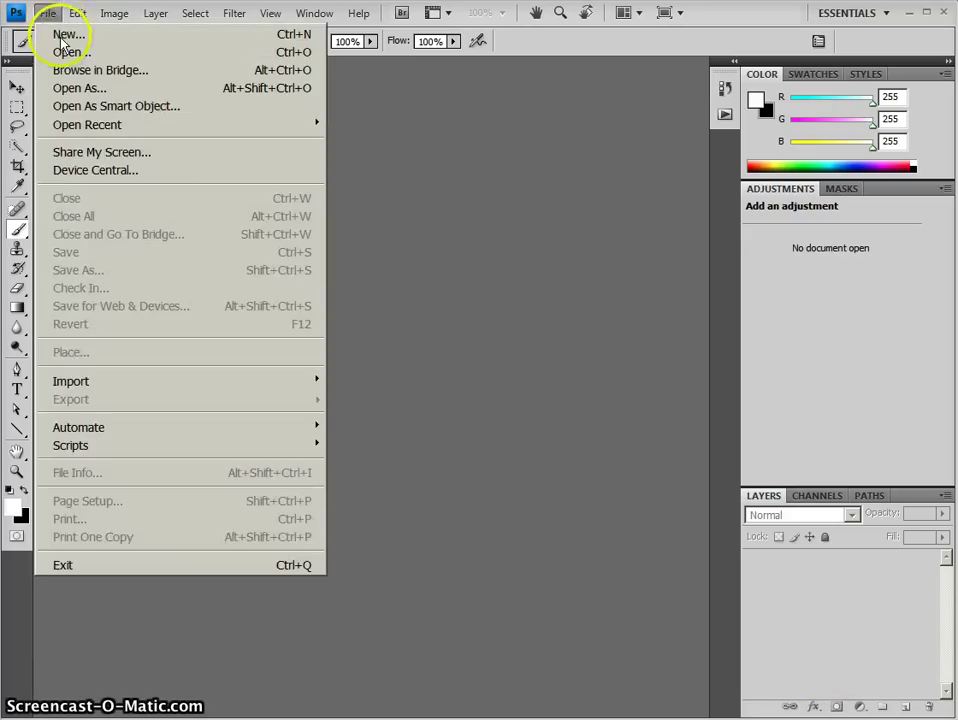
click(64, 52)
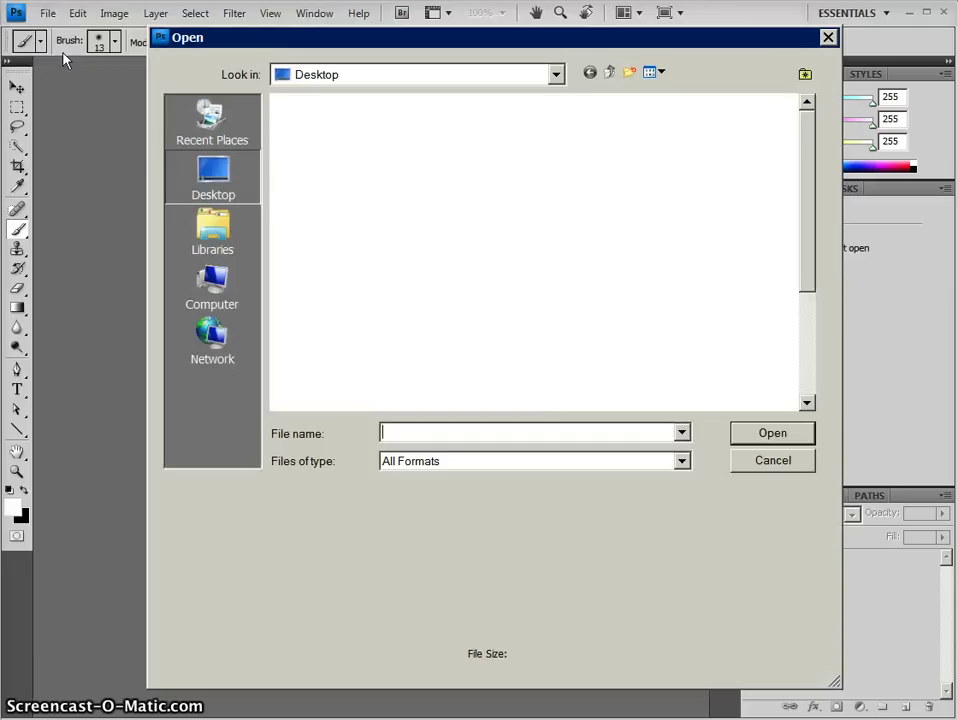
click(204, 180)
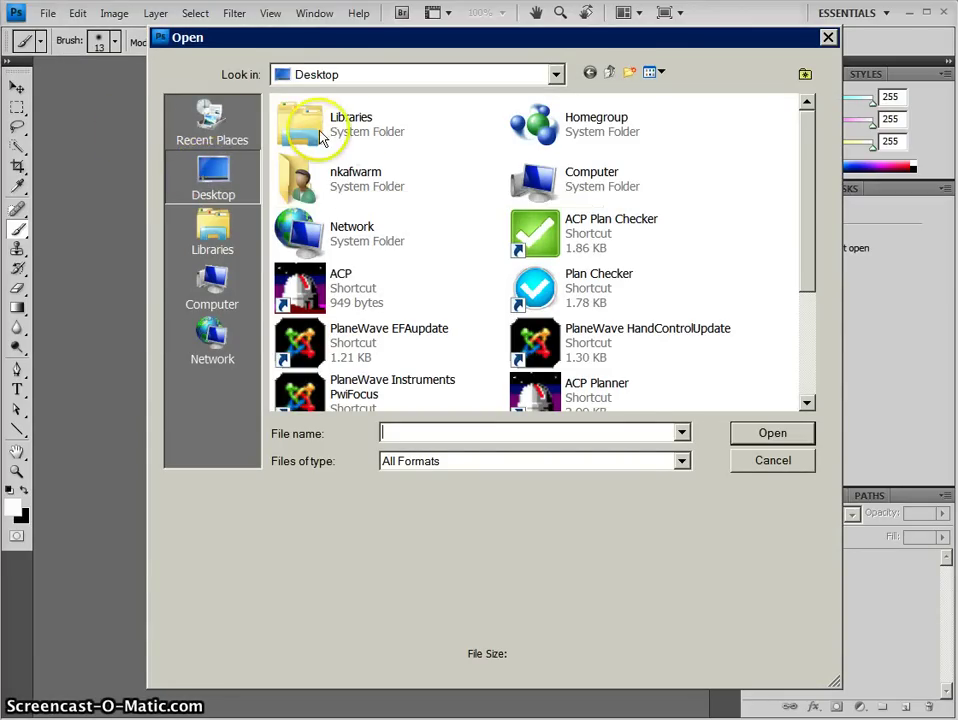
double_click(305, 178)
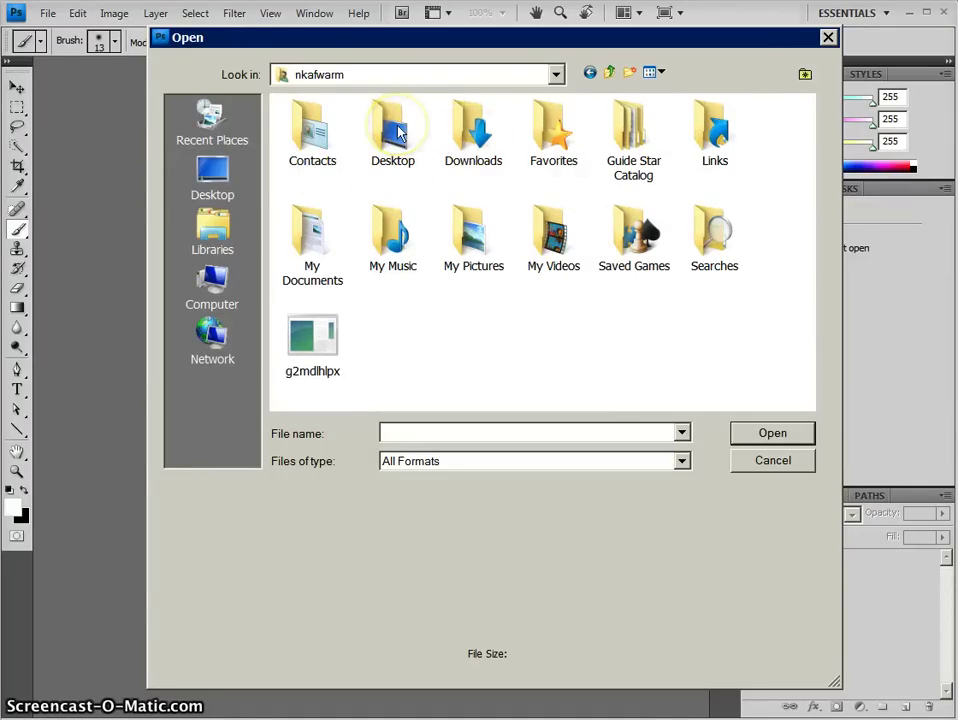
double_click(398, 132)
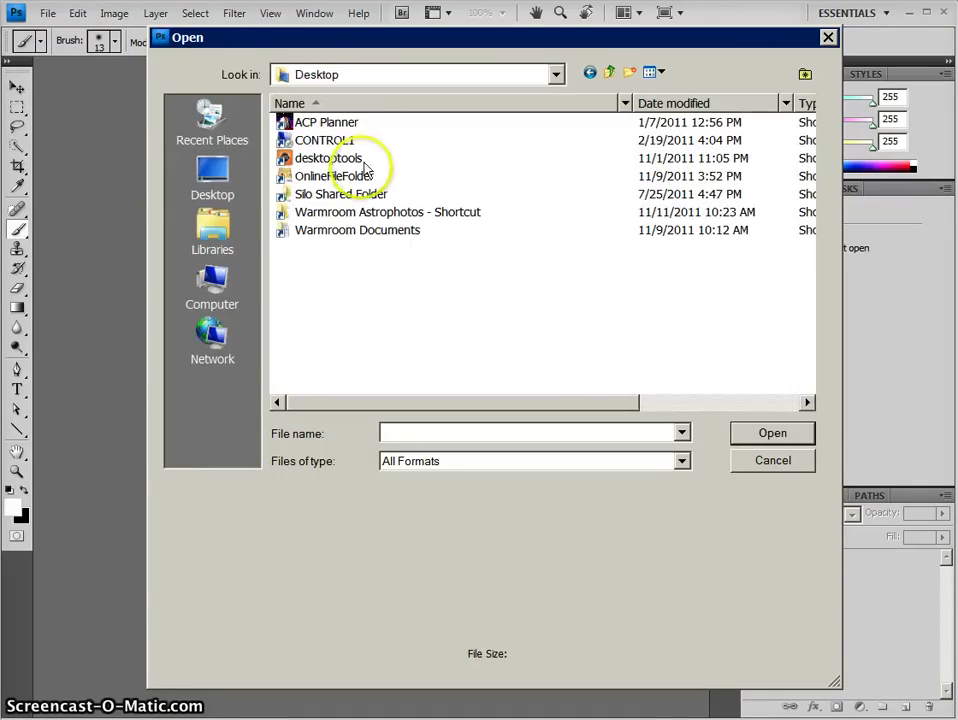
Navigate through Warmroom Astrophotos and docent training files to the ngc7331_coadd_fits folder
click(358, 214)
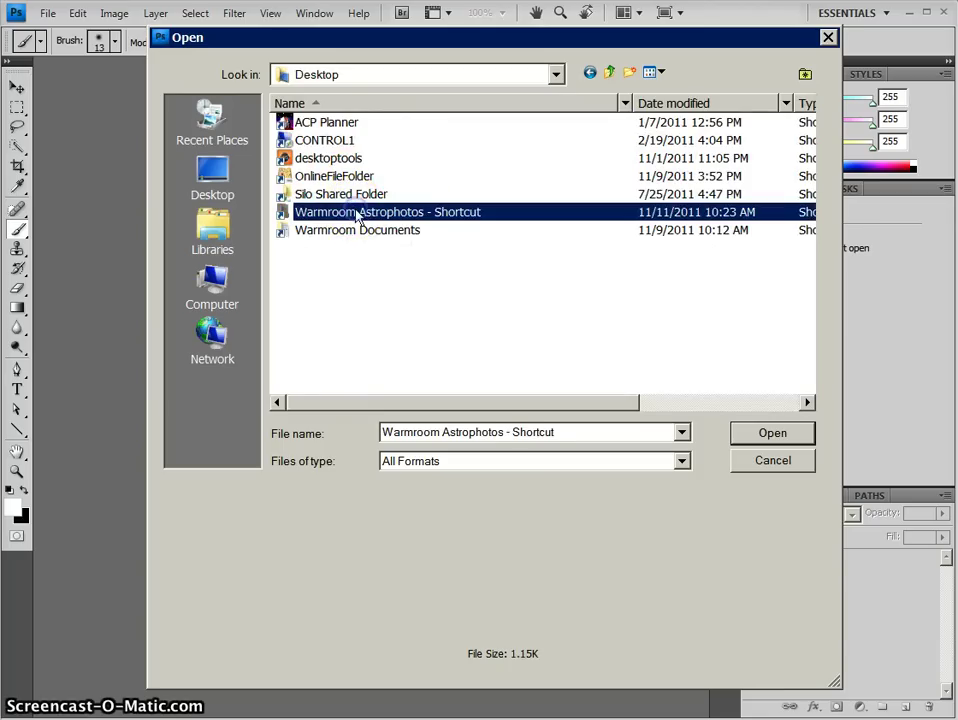
click(358, 214)
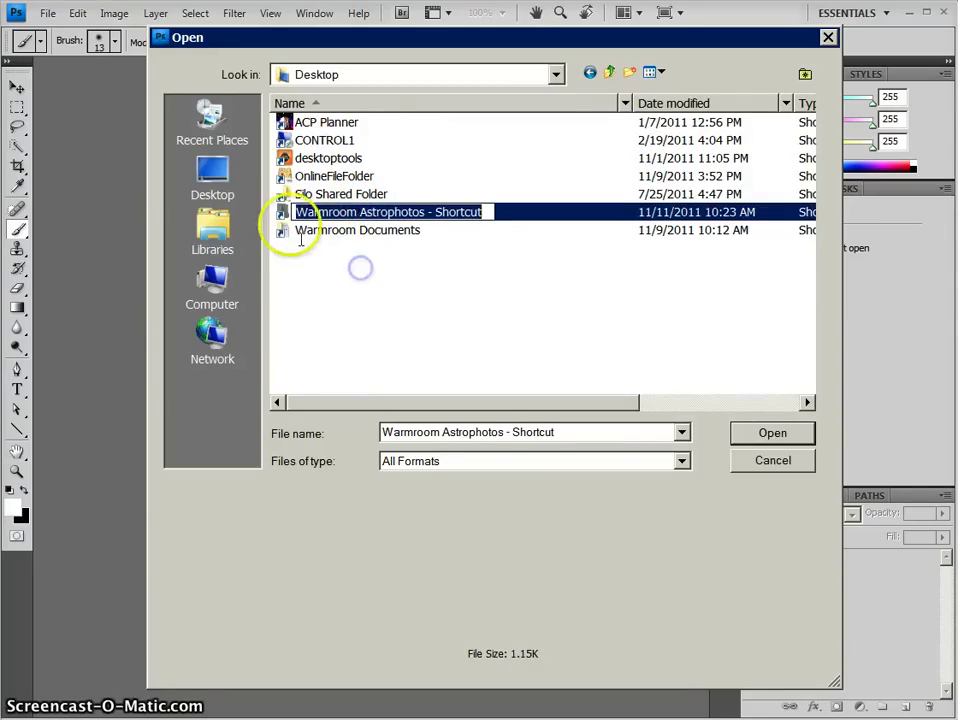
click(360, 268)
double_click(290, 214)
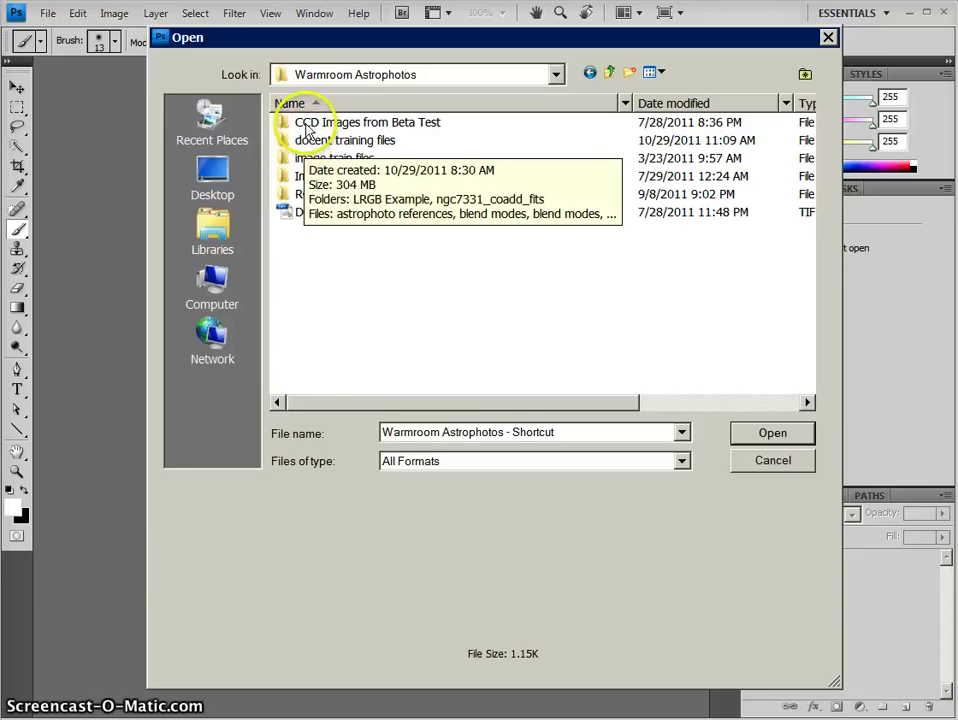
double_click(307, 142)
double_click(333, 141)
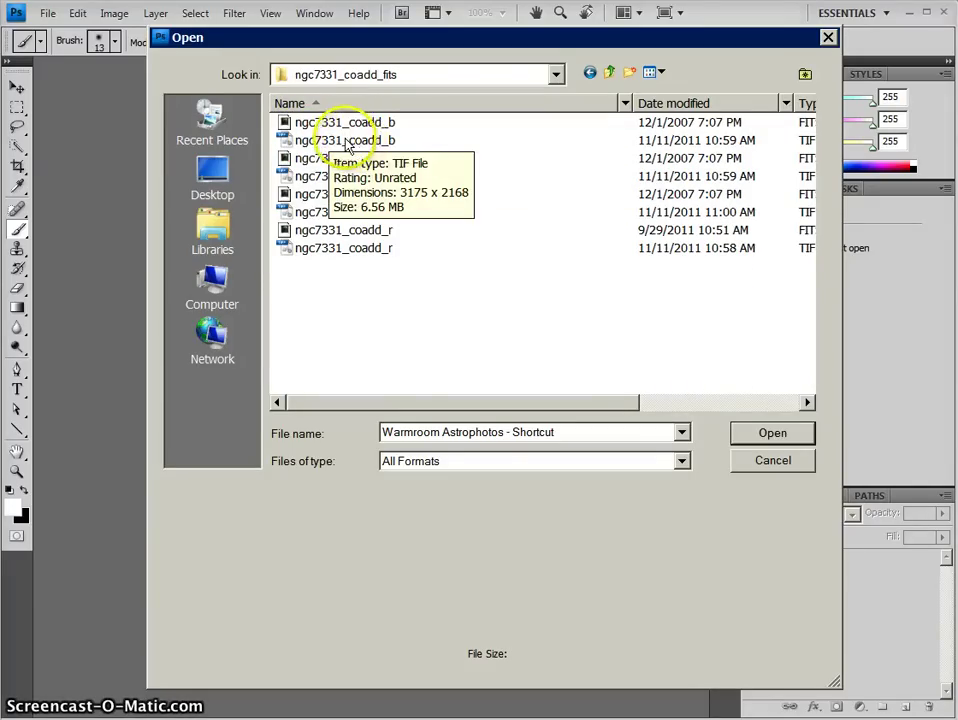
Select the b, g, luminance and r TIFFs together and open all four
click(350, 142)
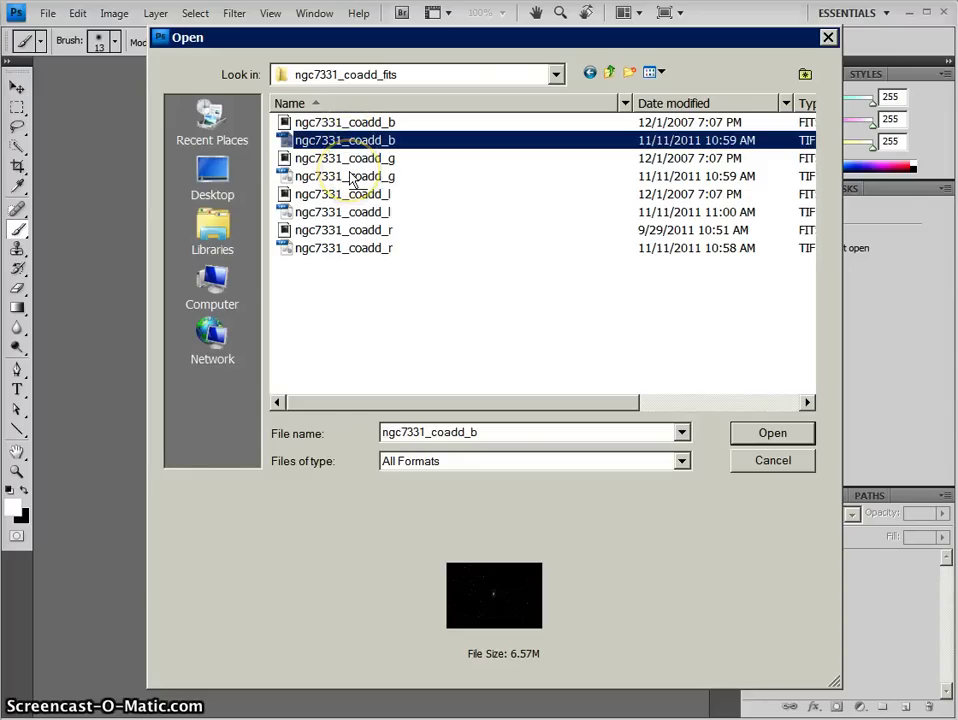
ctrl+click(350, 177)
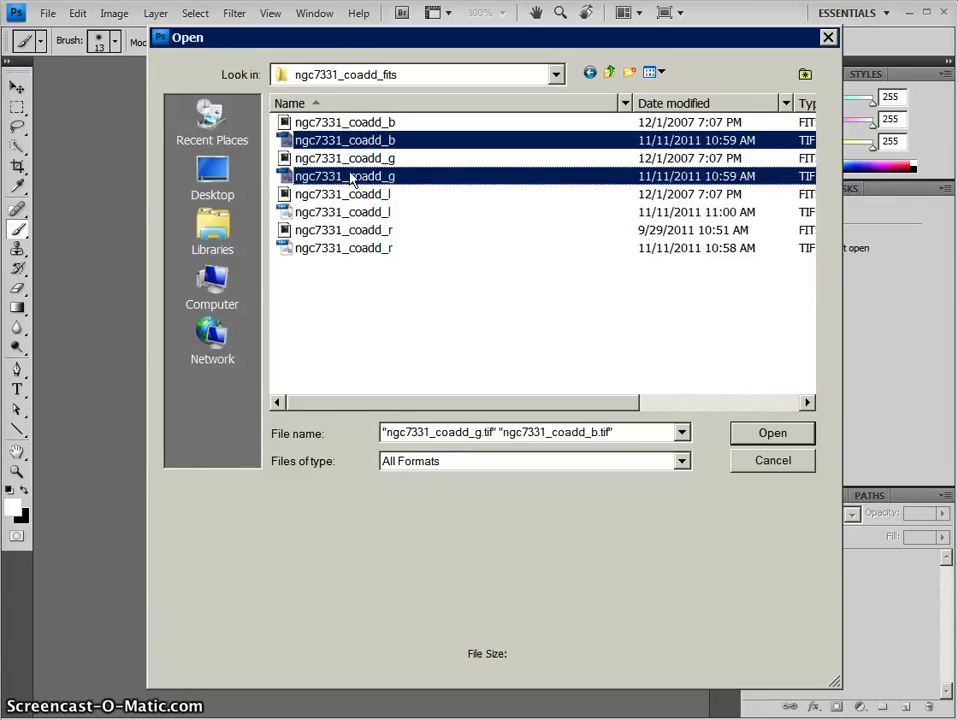
ctrl+click(378, 219)
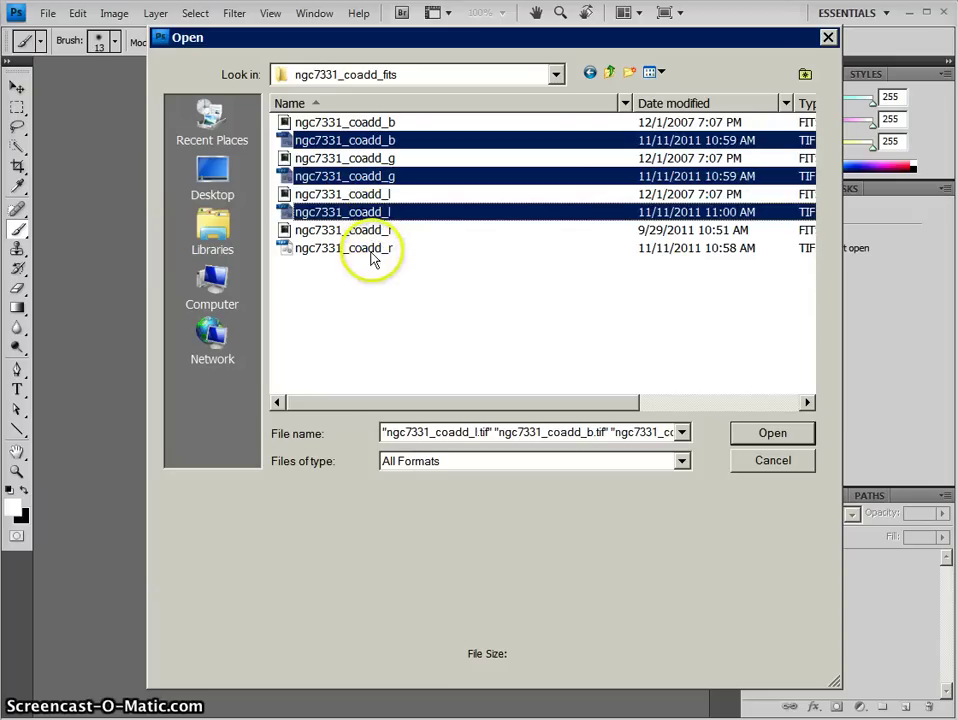
ctrl+click(493, 250)
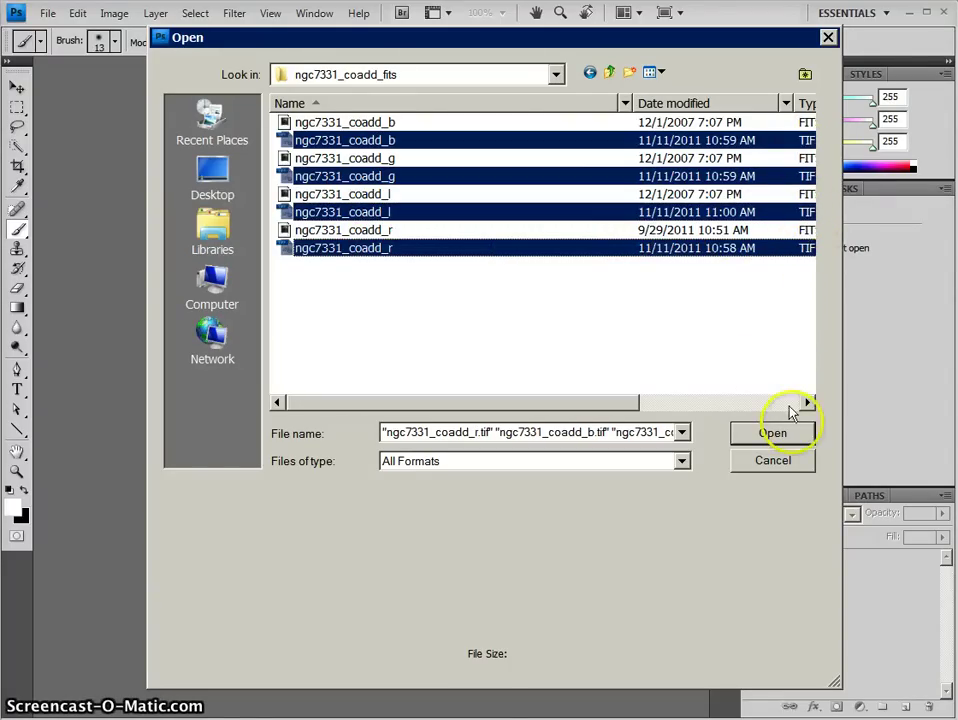
click(784, 436)
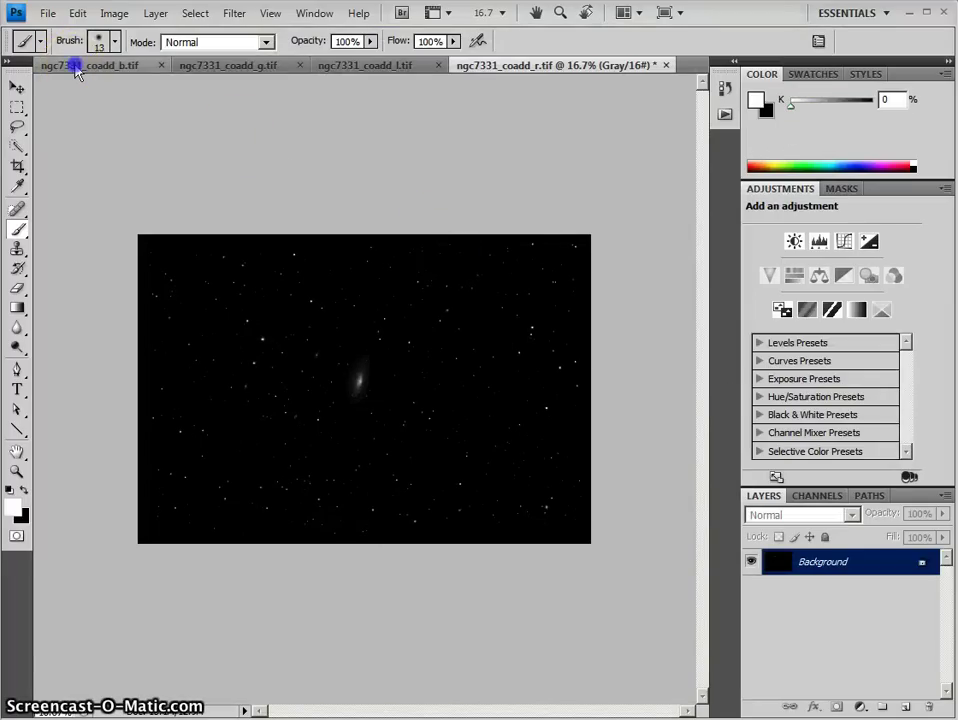
Cycle through the b, g, l and r documents, ending with ngc7331_coadd_b.tif in front
click(77, 66)
click(327, 65)
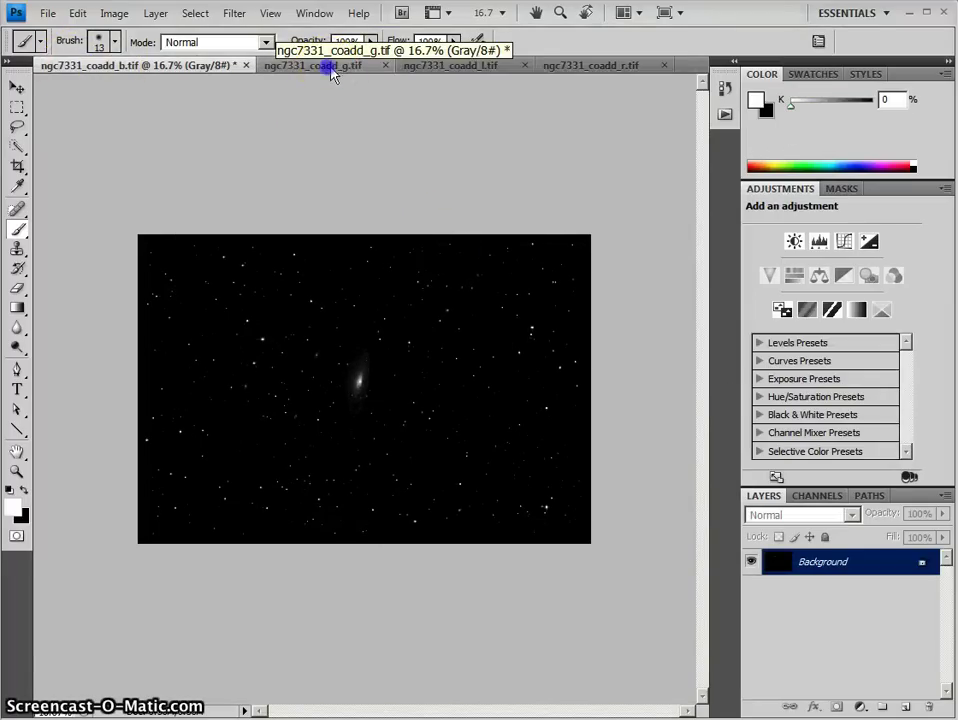
click(451, 77)
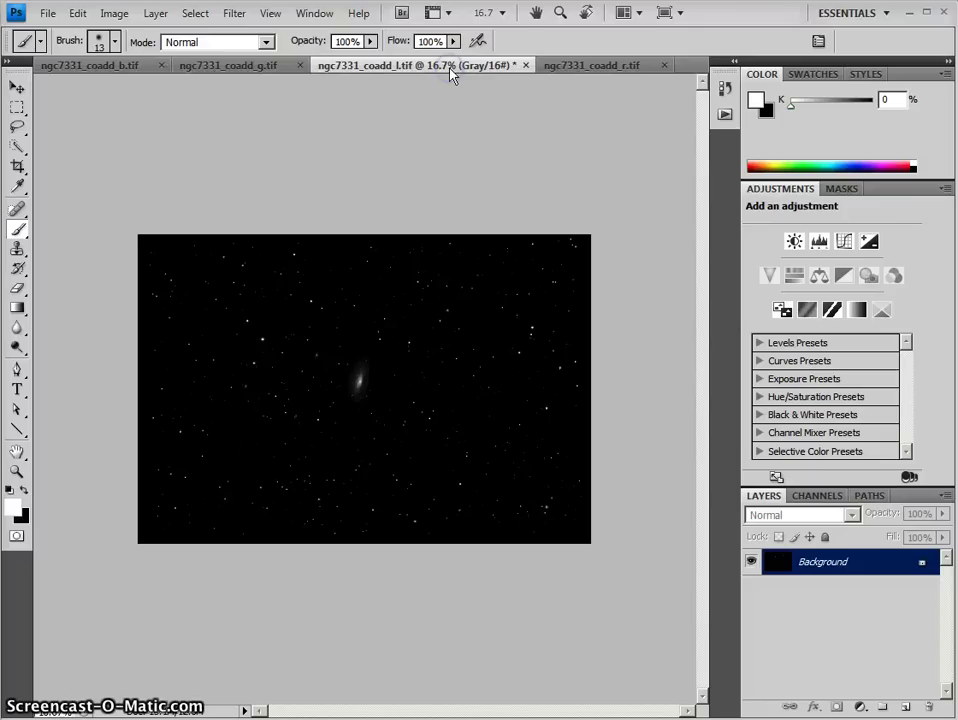
click(604, 68)
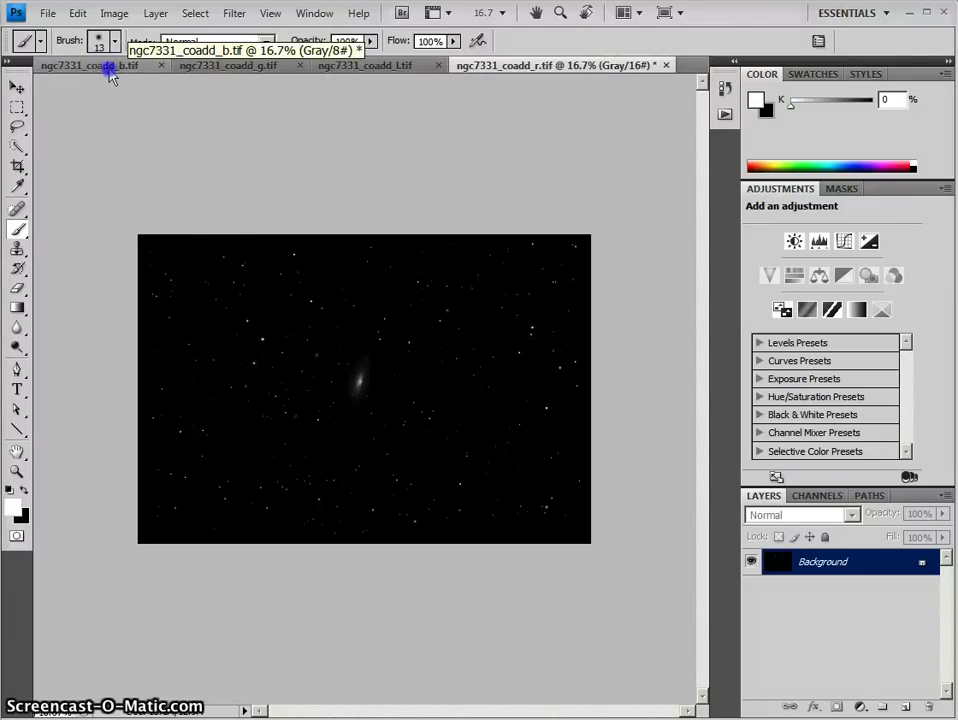
click(111, 70)
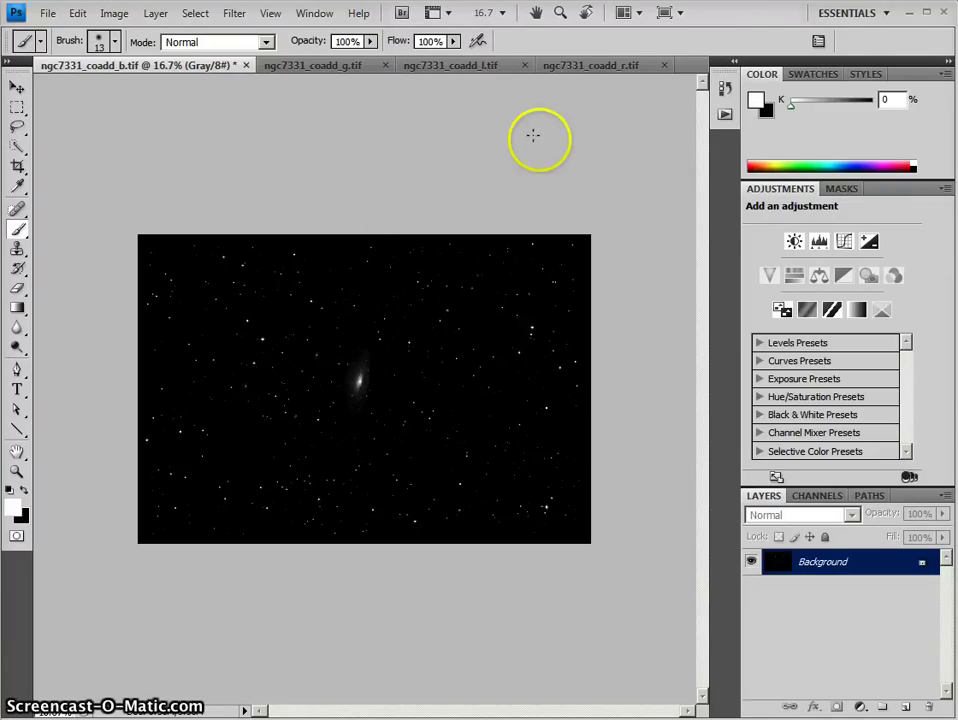
Show the Channels panel and shrink the Photoshop window
click(815, 496)
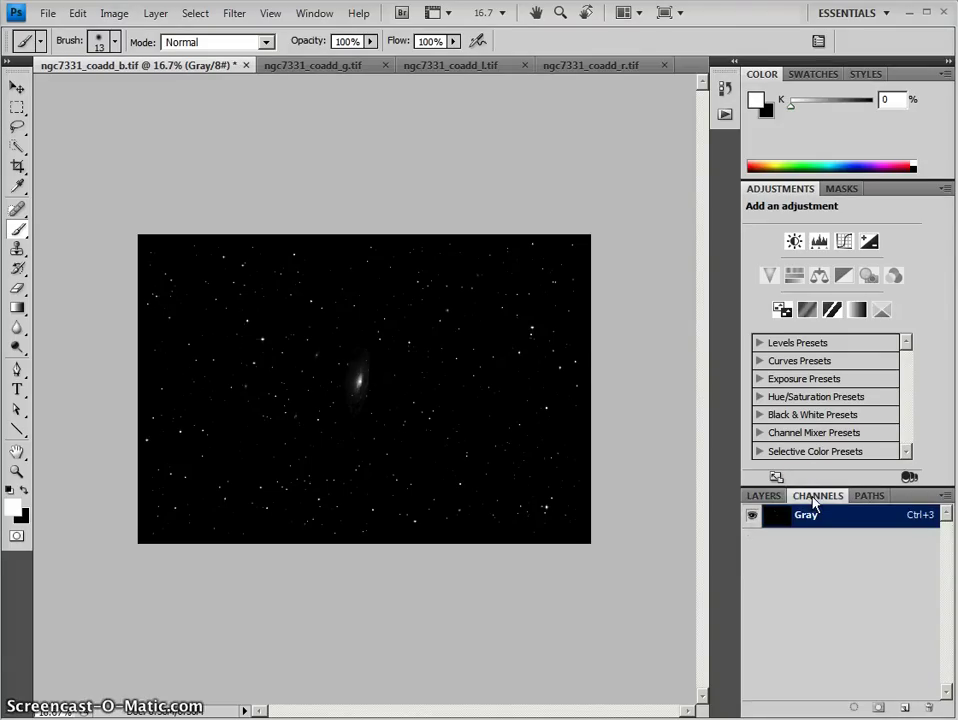
click(945, 497)
click(946, 498)
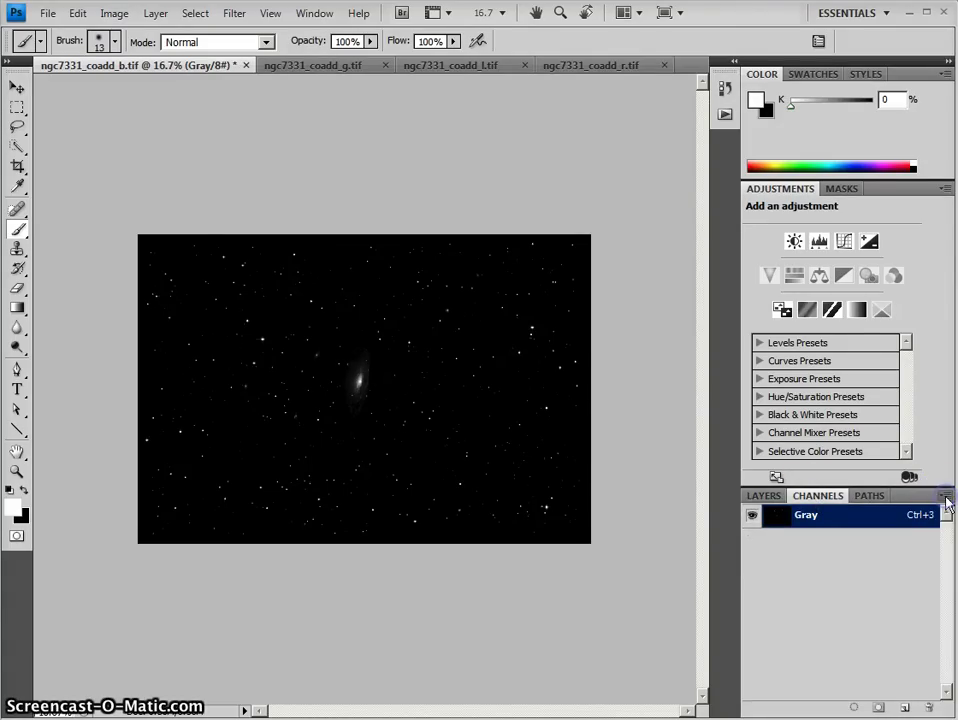
drag(946, 710, 701, 577)
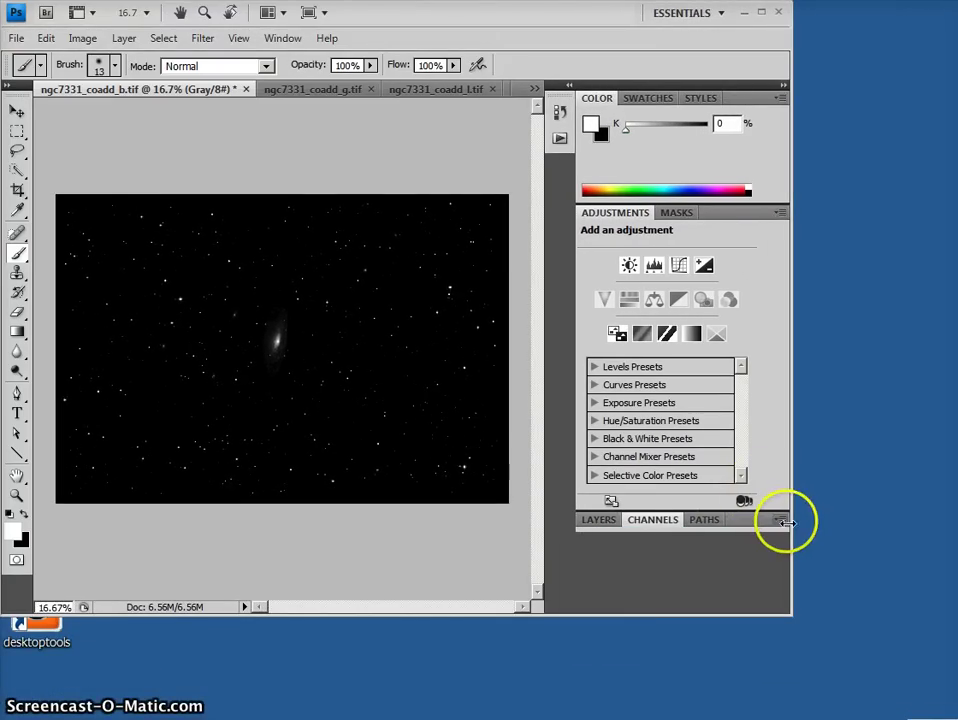
Try Merge Channels, find only Multichannel mode offered, and cancel the merge
click(781, 520)
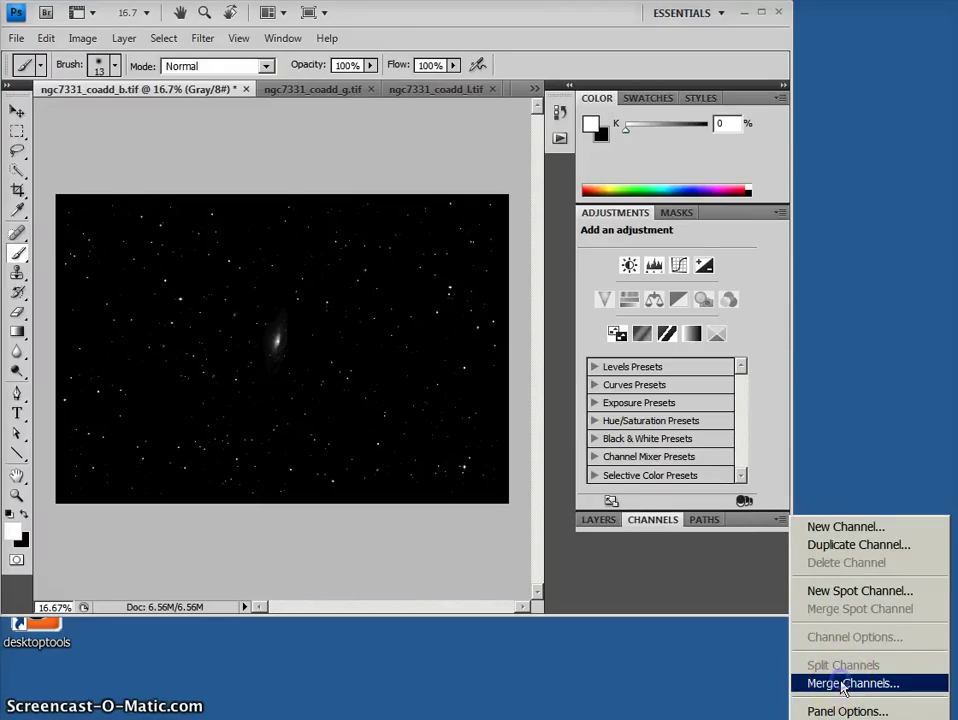
click(842, 685)
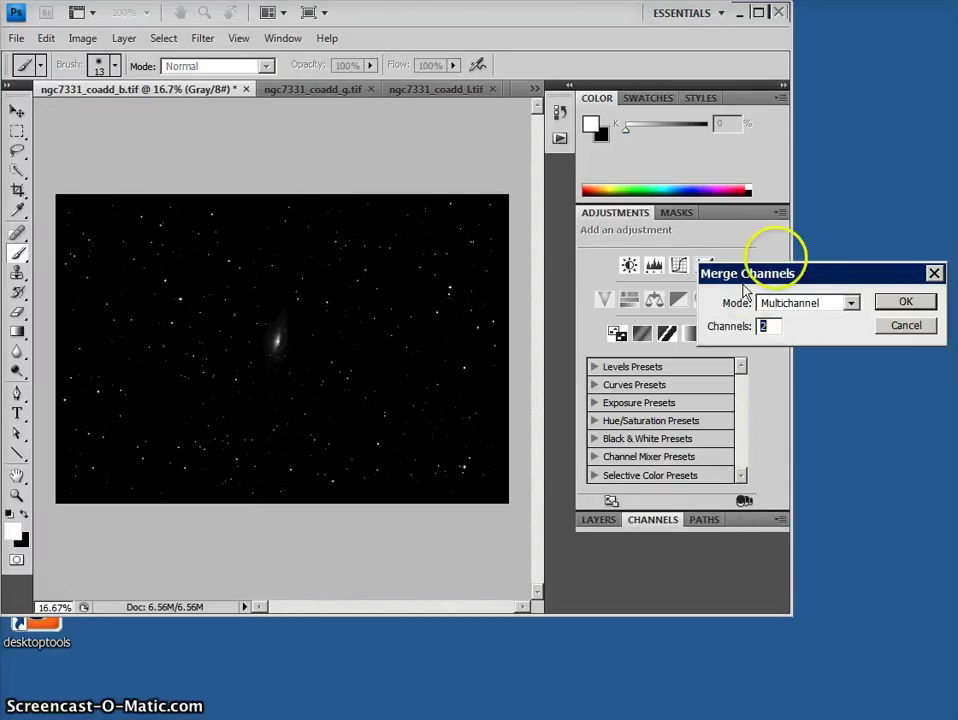
drag(405, 295, 301, 319)
click(376, 339)
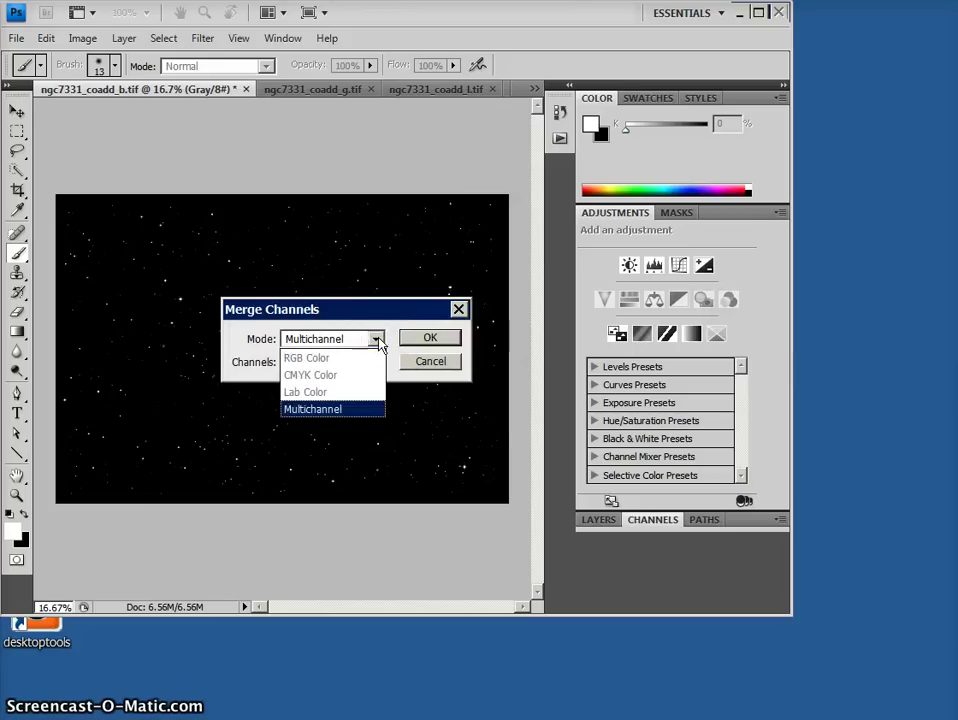
click(303, 360)
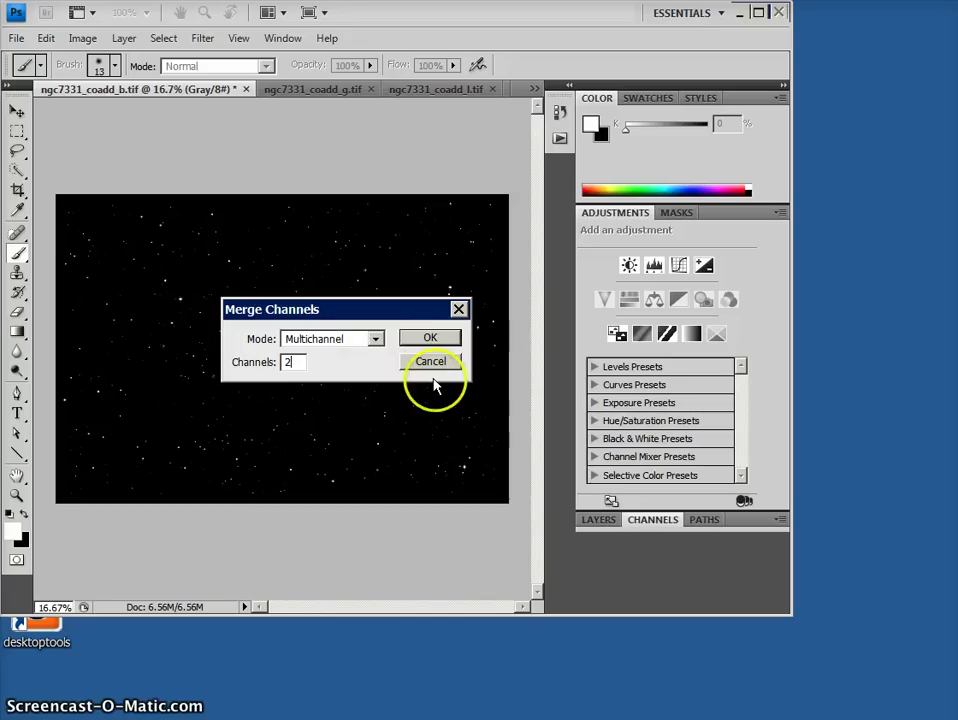
click(431, 362)
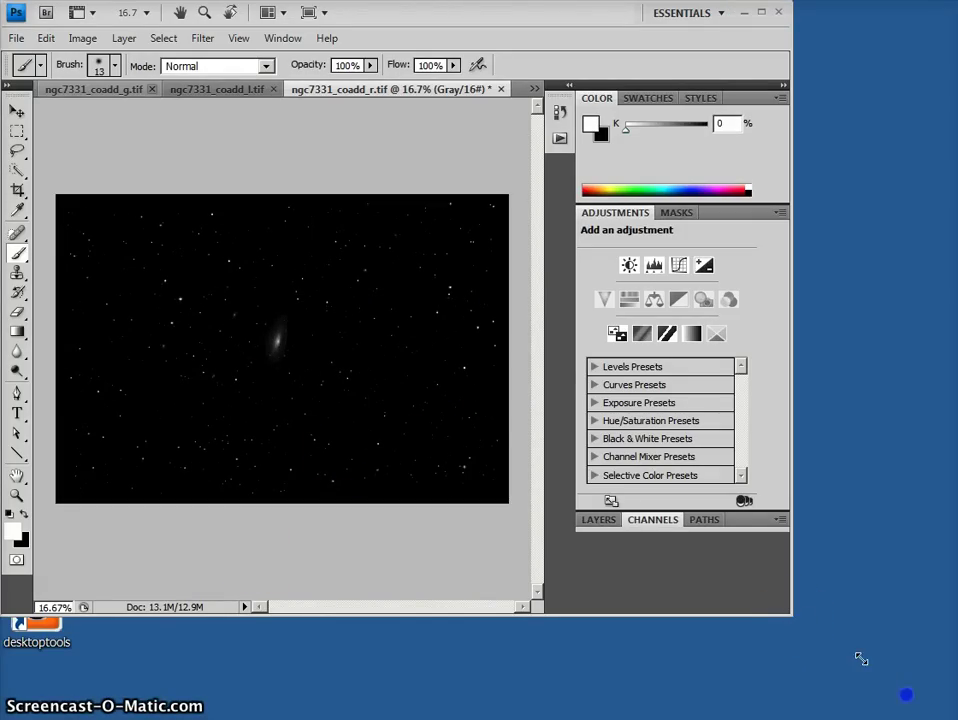
Maximise the window and confirm the frame is 16 Bits/Channel under Image > Mode
drag(912, 703, 953, 712)
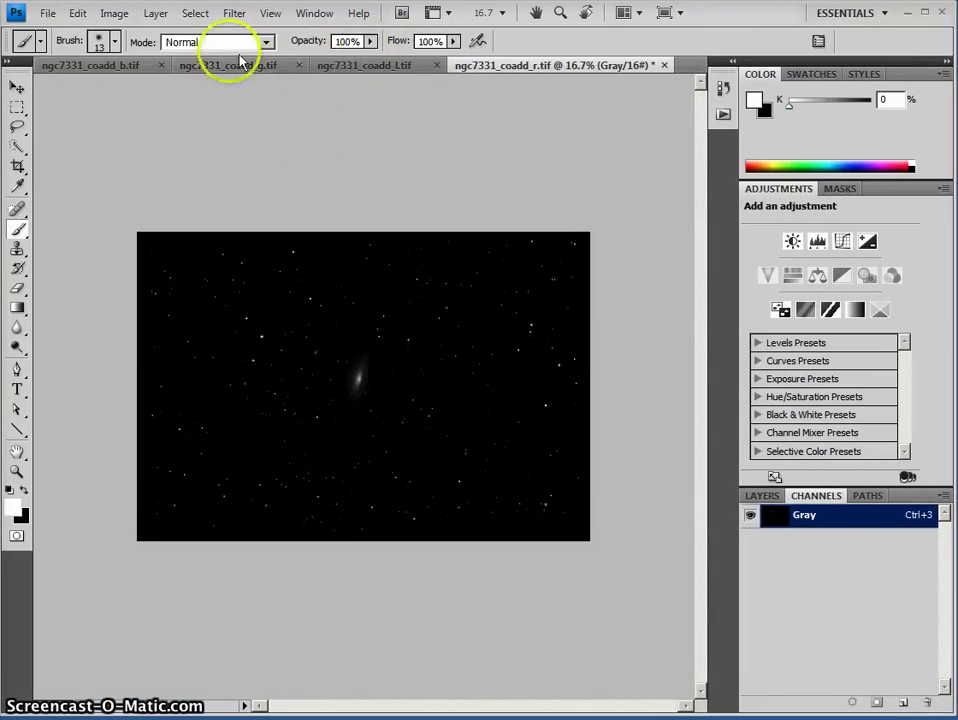
click(115, 16)
mouse_move(119, 36)
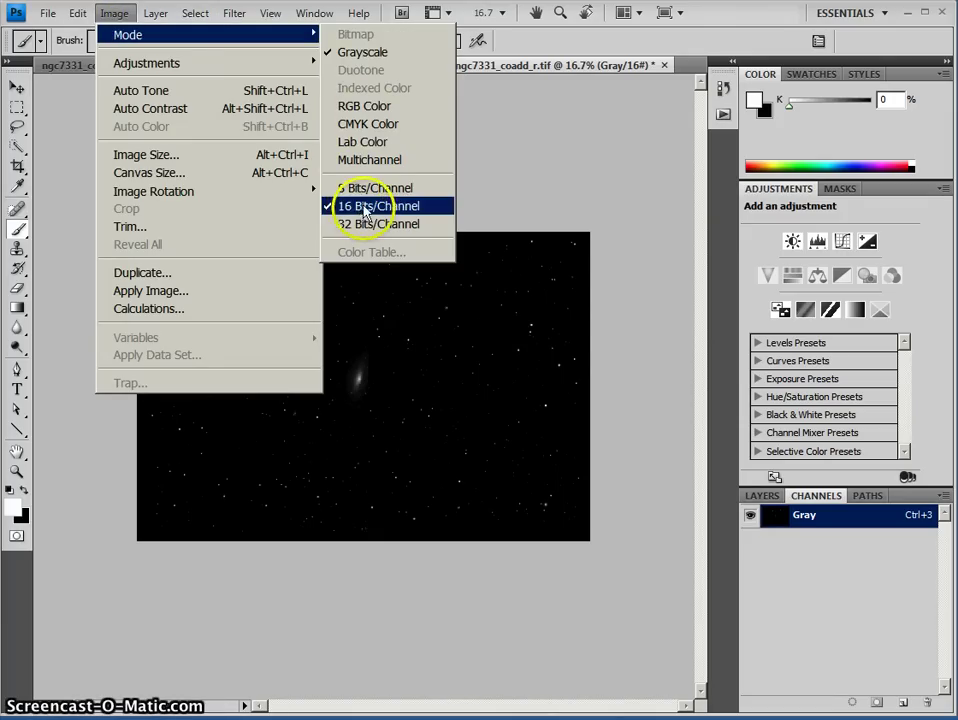
click(618, 225)
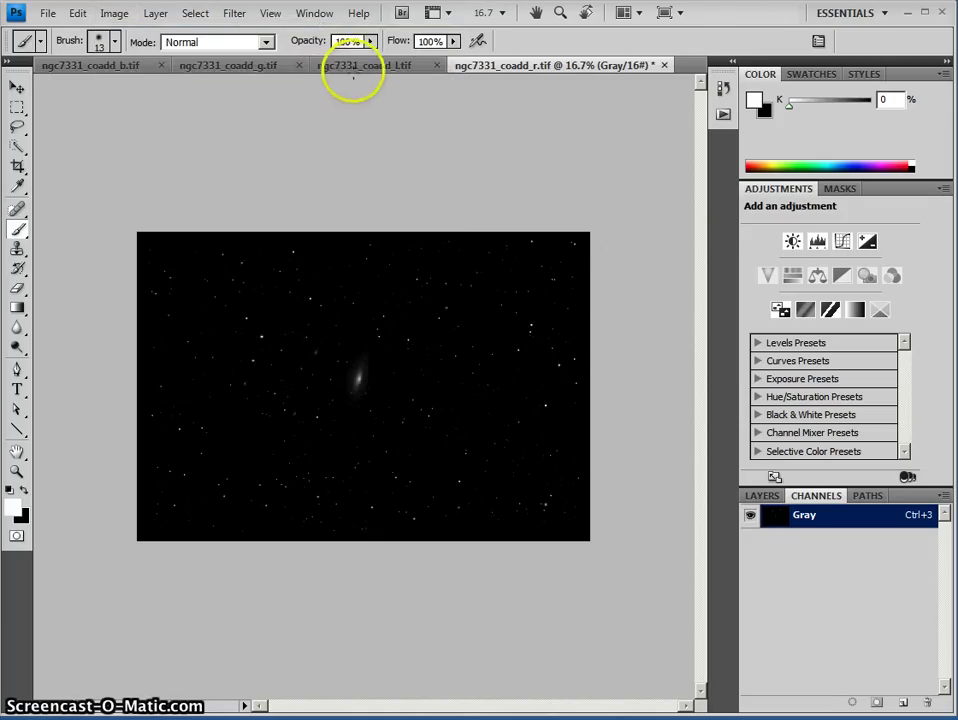
Switch through the l and g documents back to ngc7331_coadd_b.tif
click(361, 66)
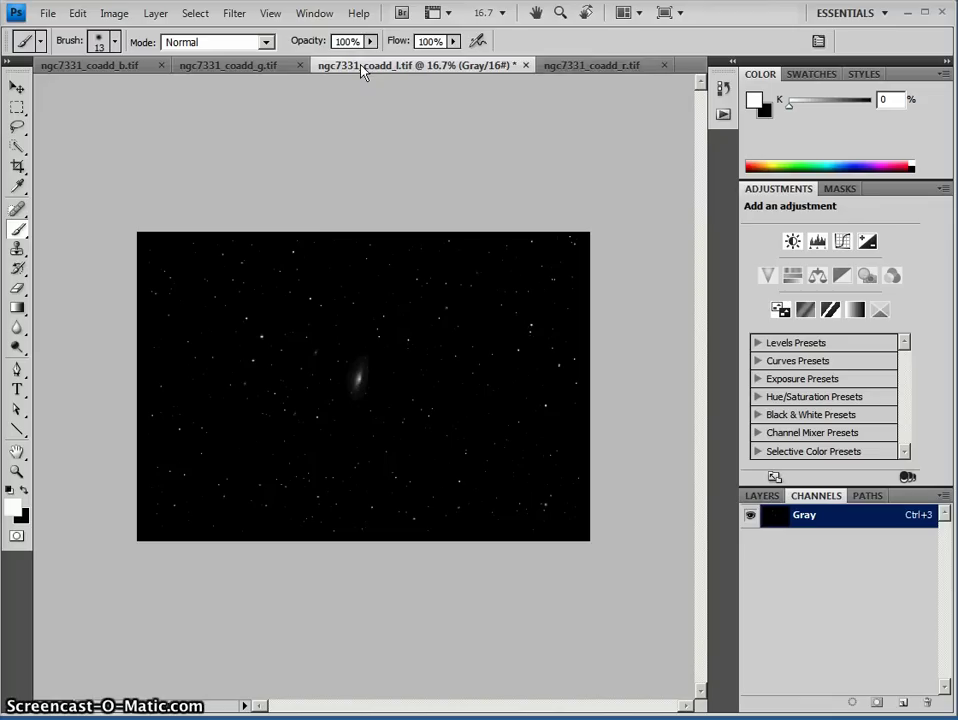
click(262, 68)
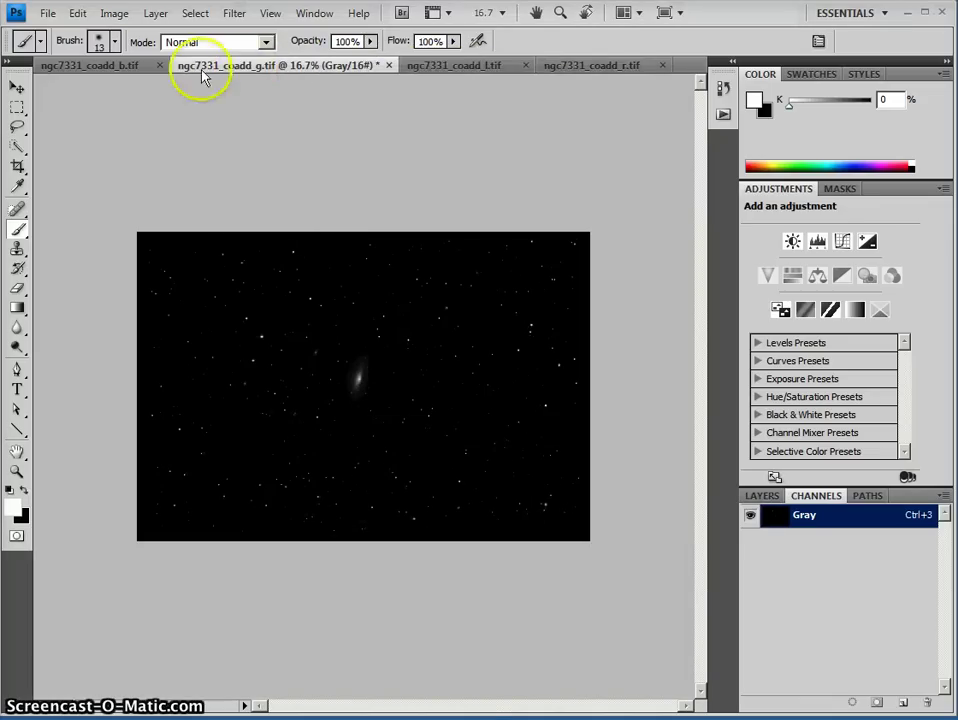
click(109, 67)
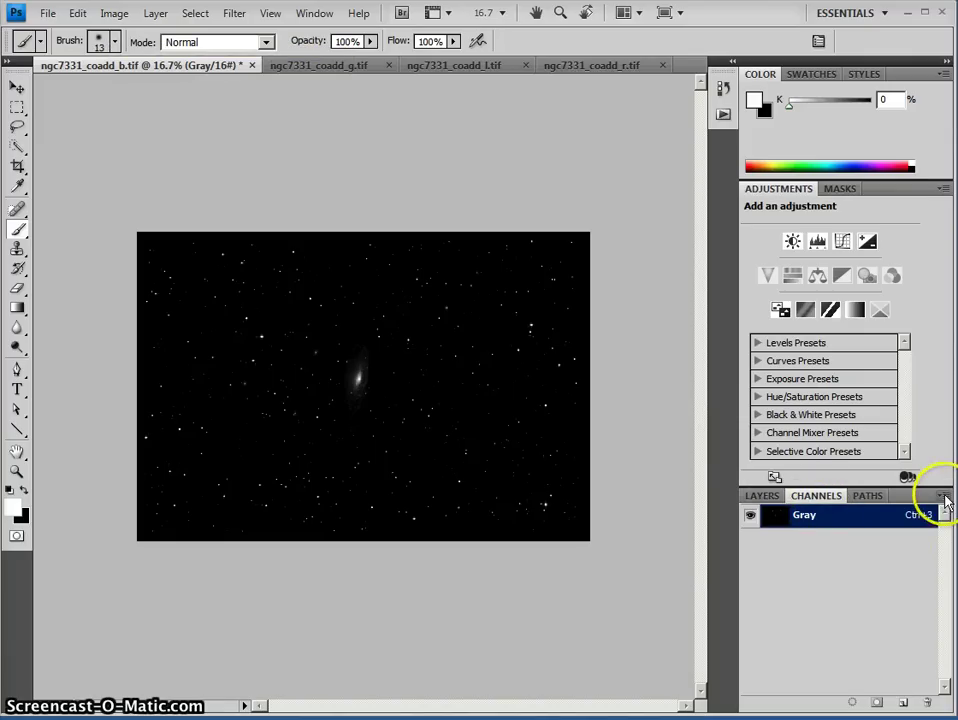
Merge Channels as RGB Color with 3 channels, assigning the r, g, b files to Red, Green, Blue
click(944, 496)
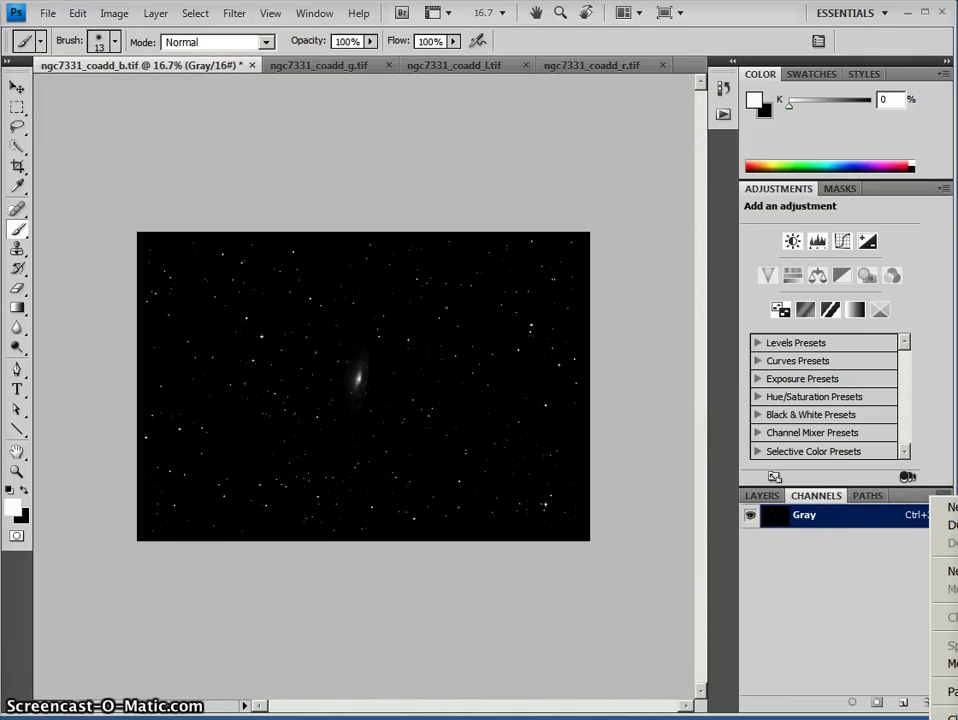
click(950, 663)
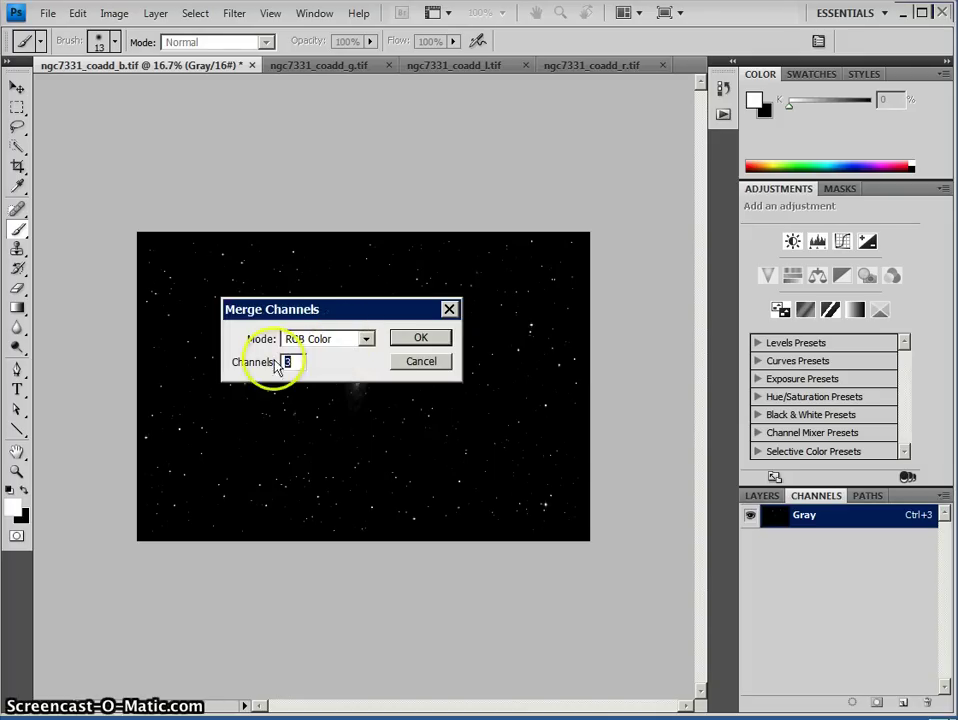
click(446, 344)
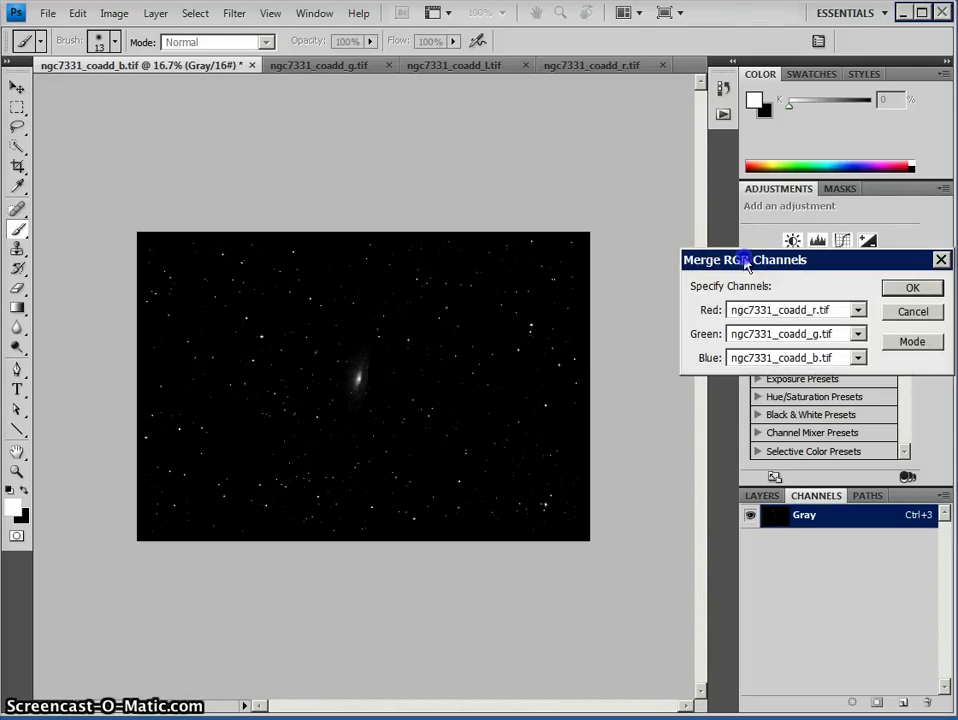
drag(321, 270, 400, 276)
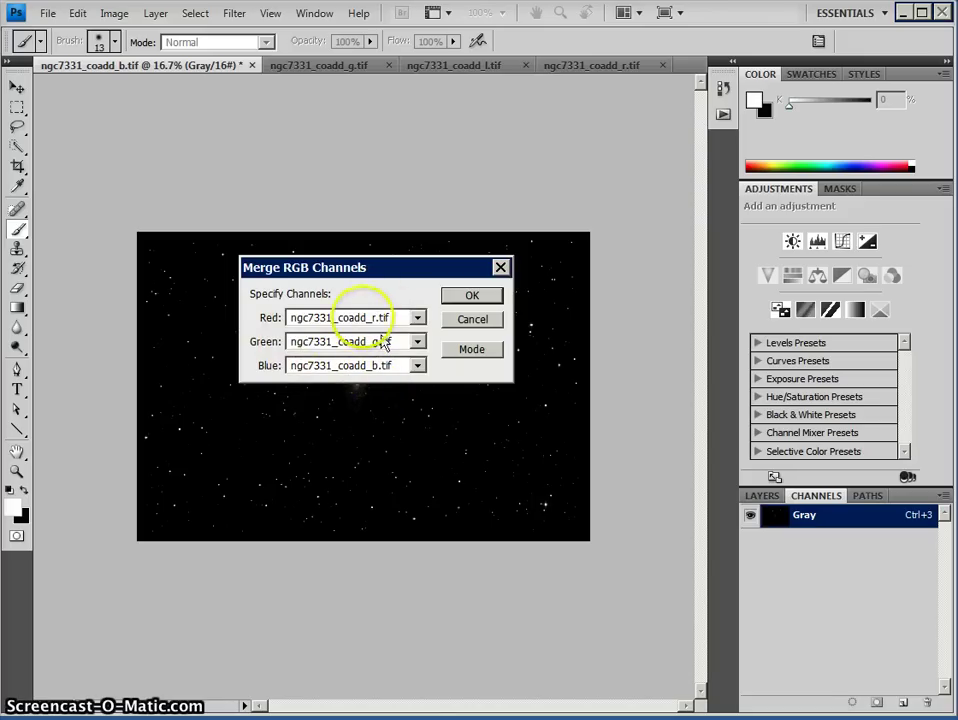
click(485, 298)
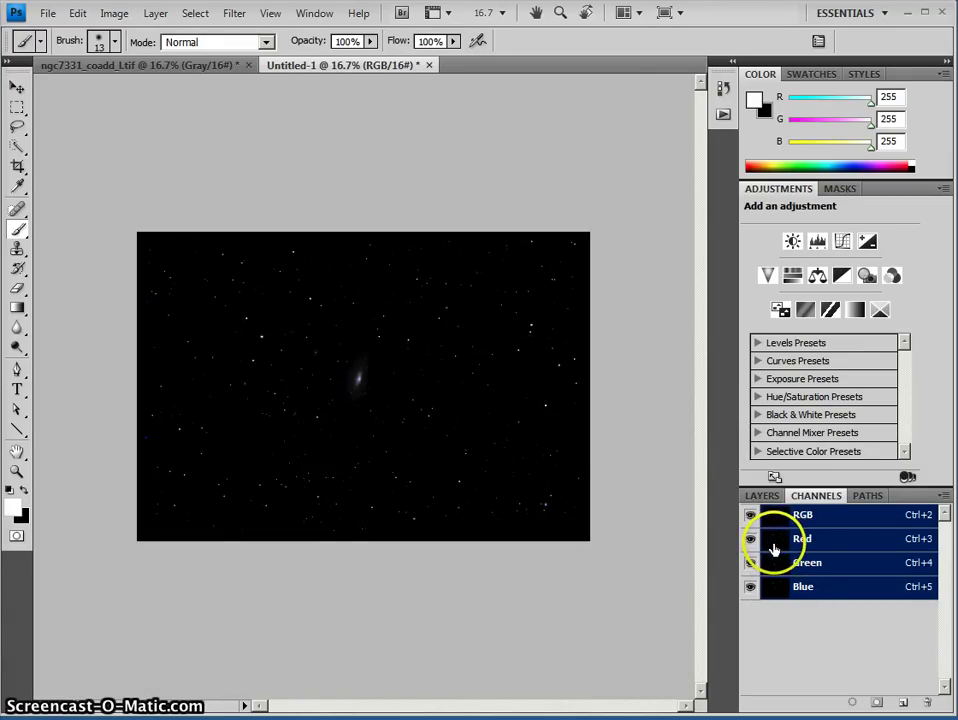
click(773, 545)
click(775, 562)
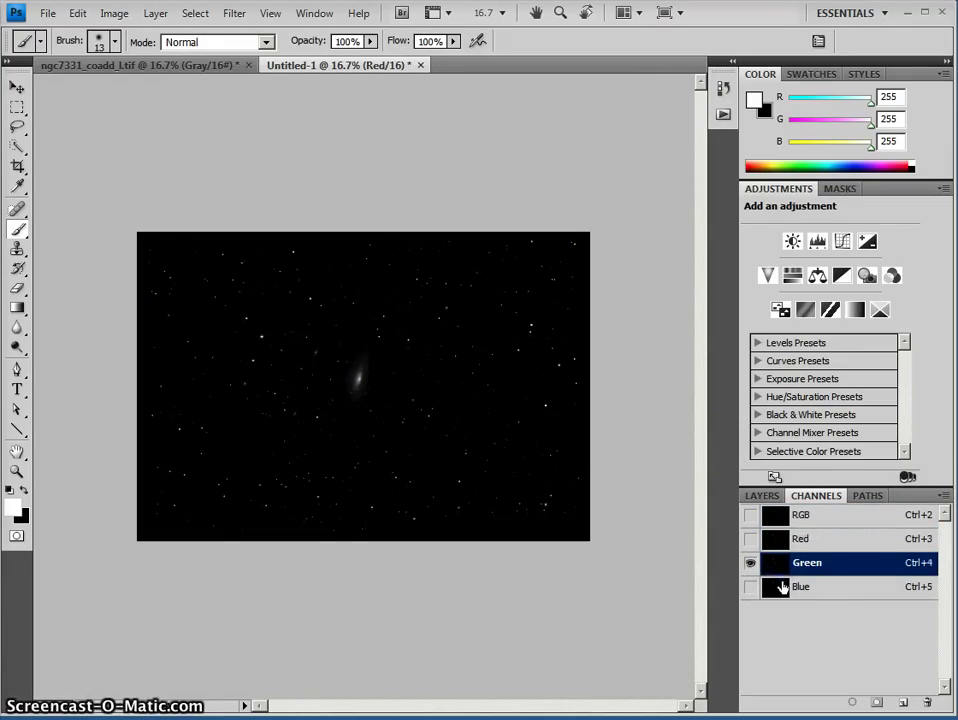
click(782, 588)
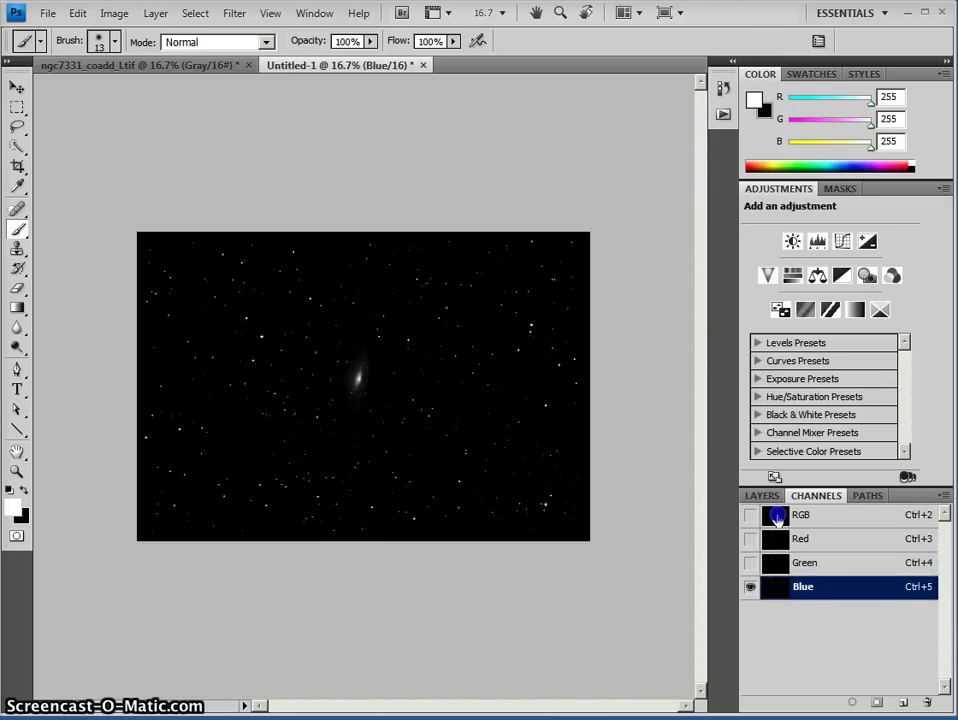
click(777, 519)
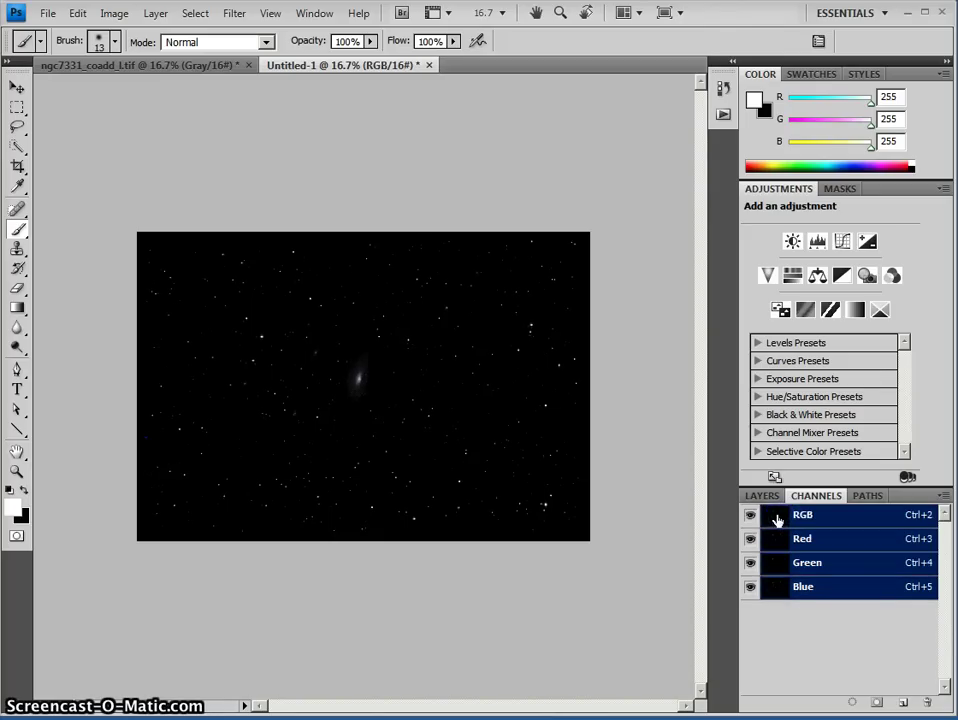
click(110, 66)
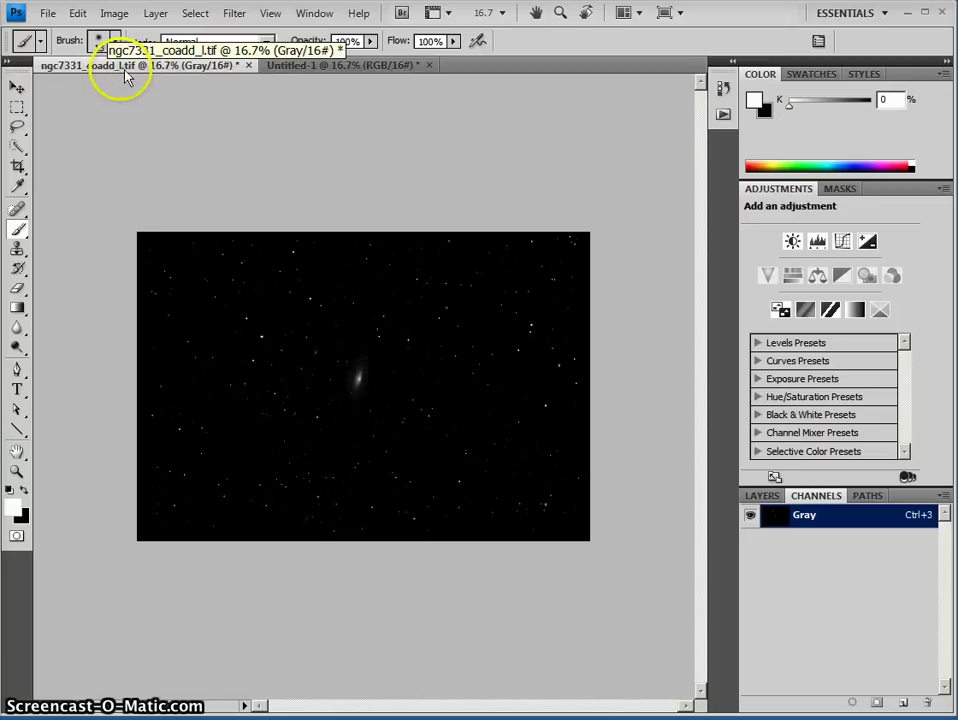
click(337, 70)
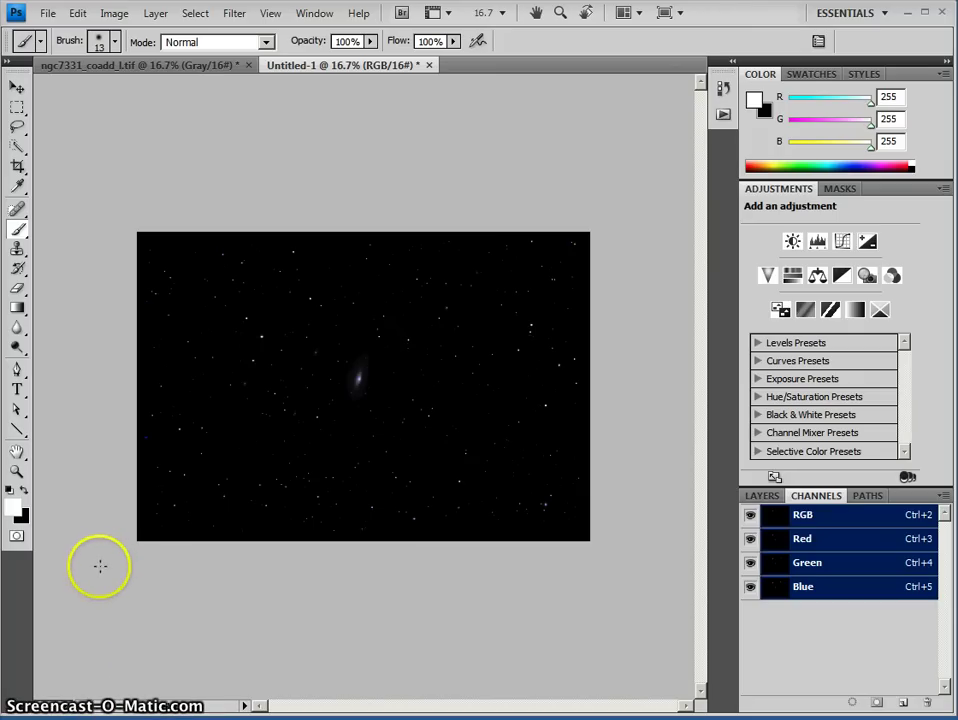
key(ctrl+plus)
key(ctrl+plus)
key(ctrl+plus)
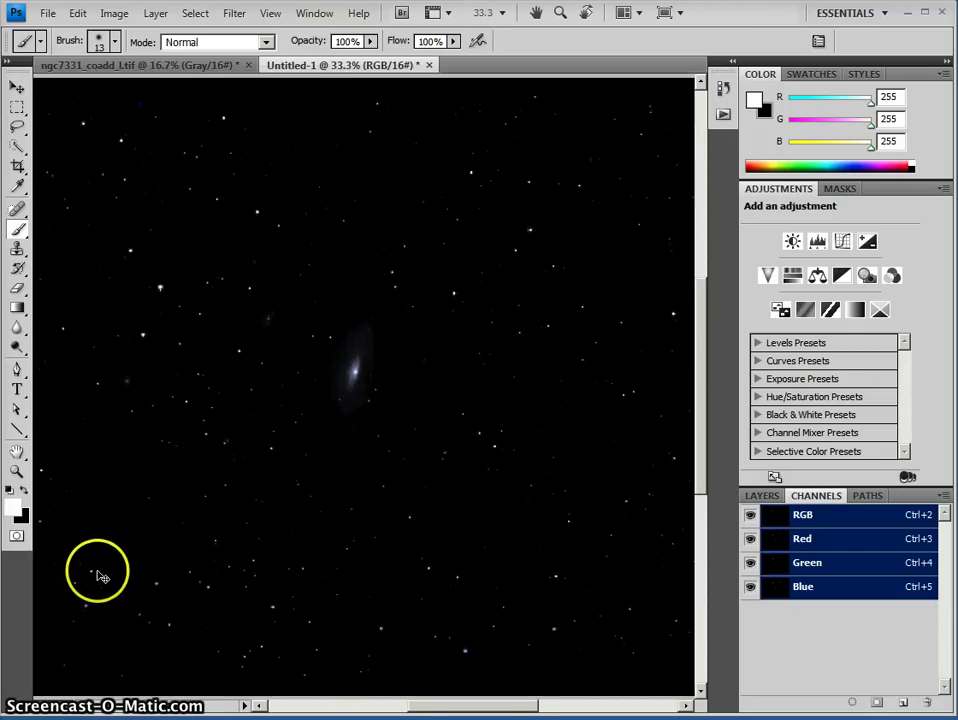
key(ctrl+plus)
key(ctrl+plus)
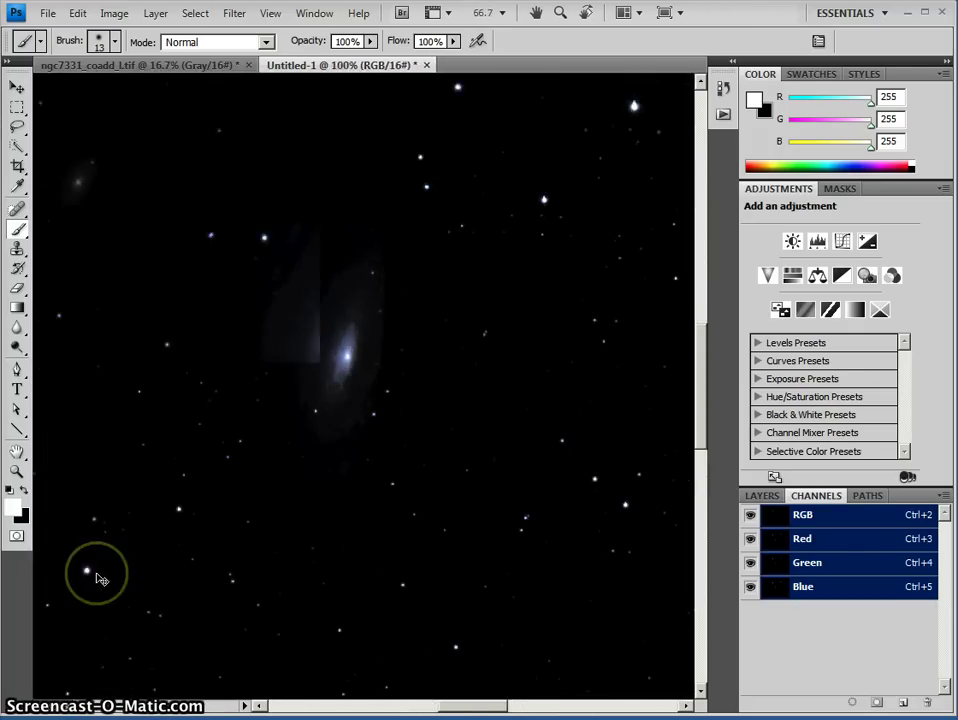
key(ctrl+plus)
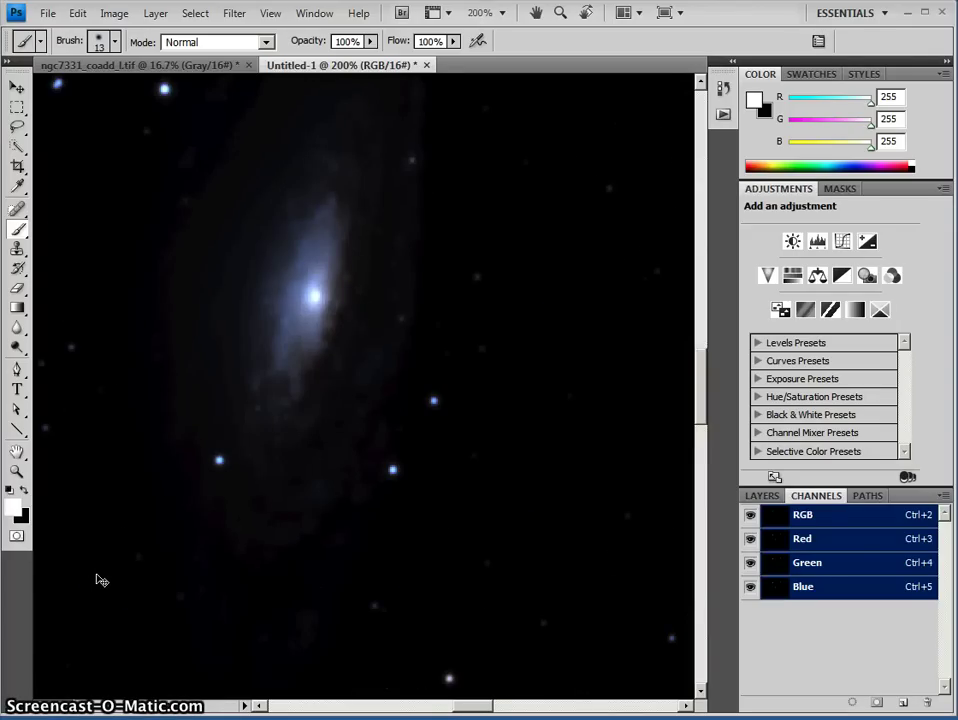
key(ctrl+plus)
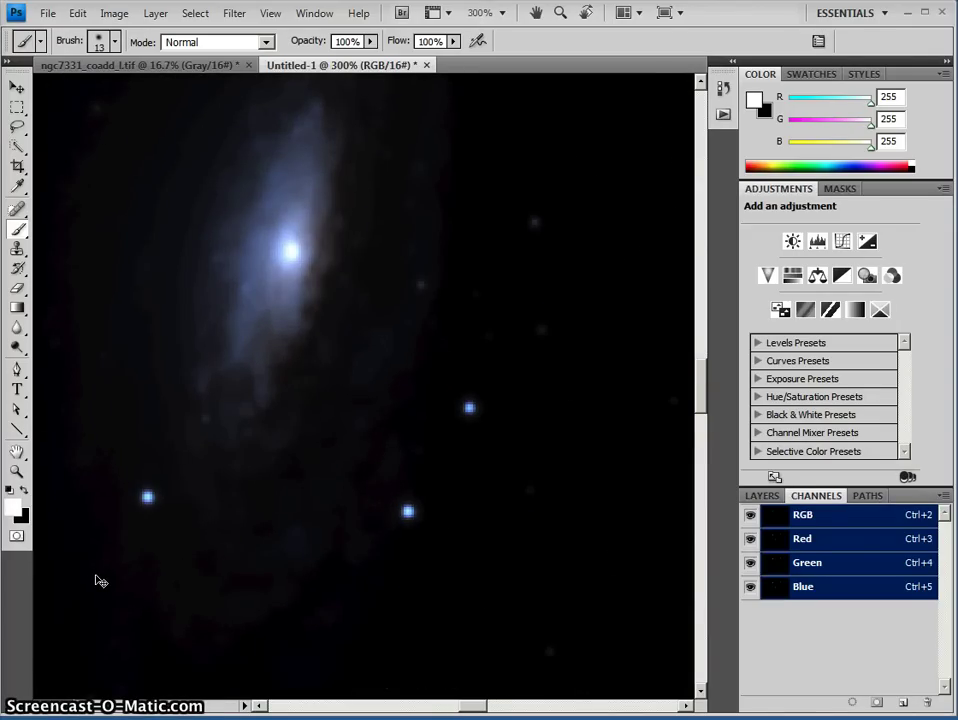
key(ctrl+minus)
key(ctrl+minus)
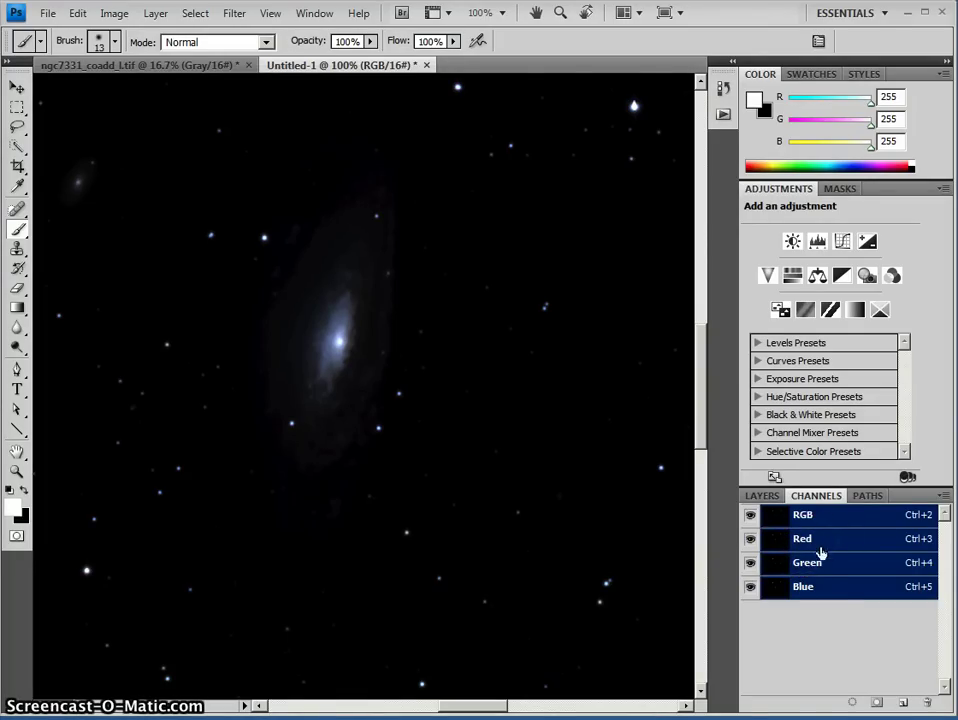
Toggle between the Red, Green and Blue channels, ending with Blue shown alone
click(819, 547)
click(815, 567)
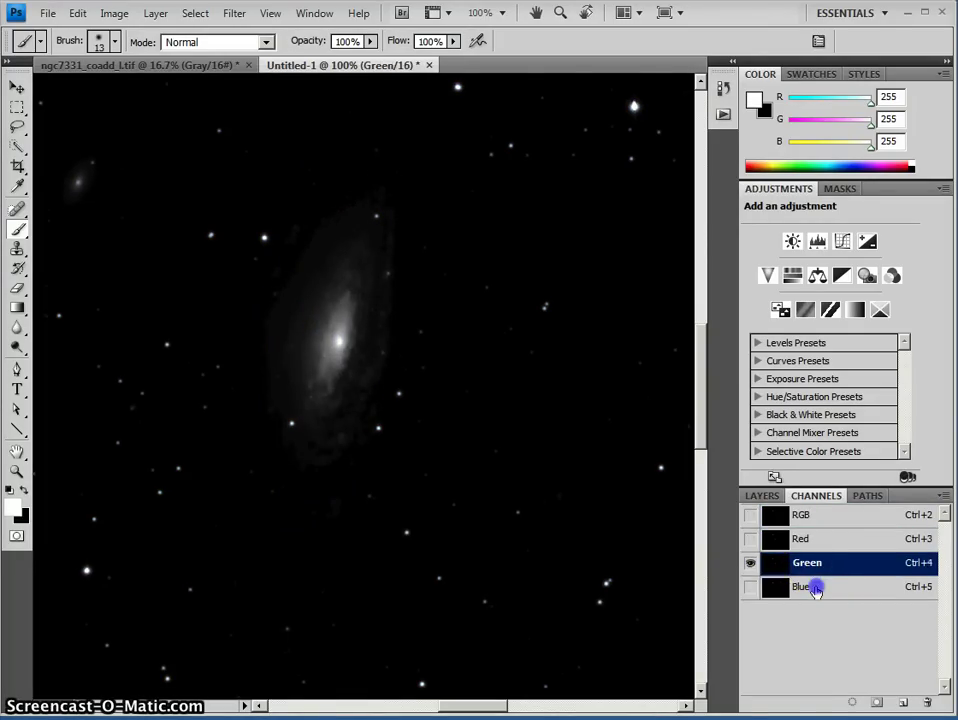
click(816, 590)
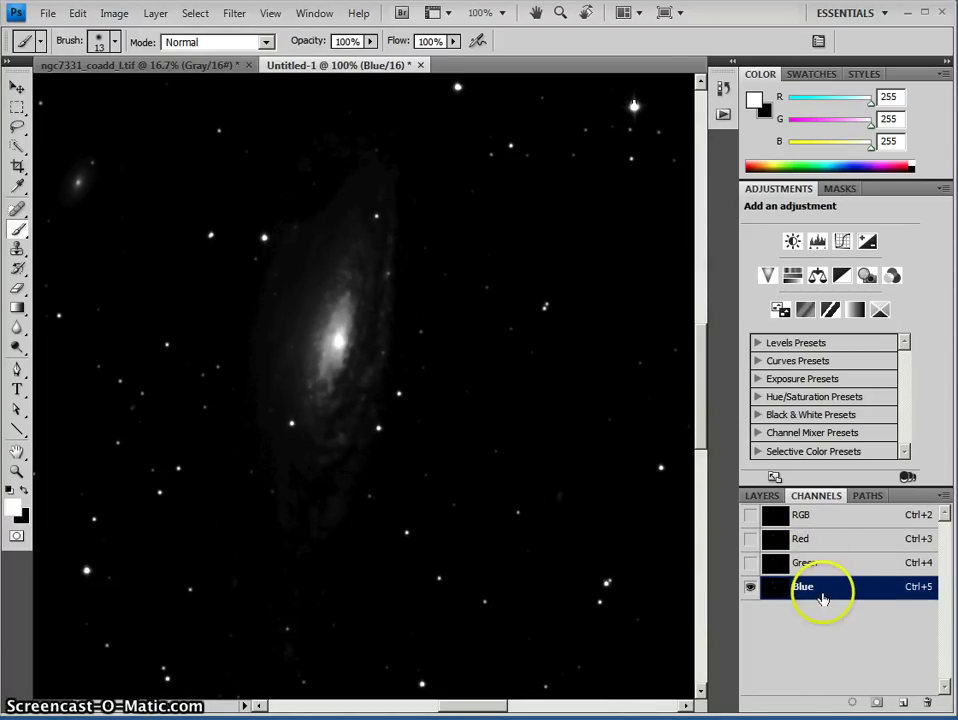
click(822, 558)
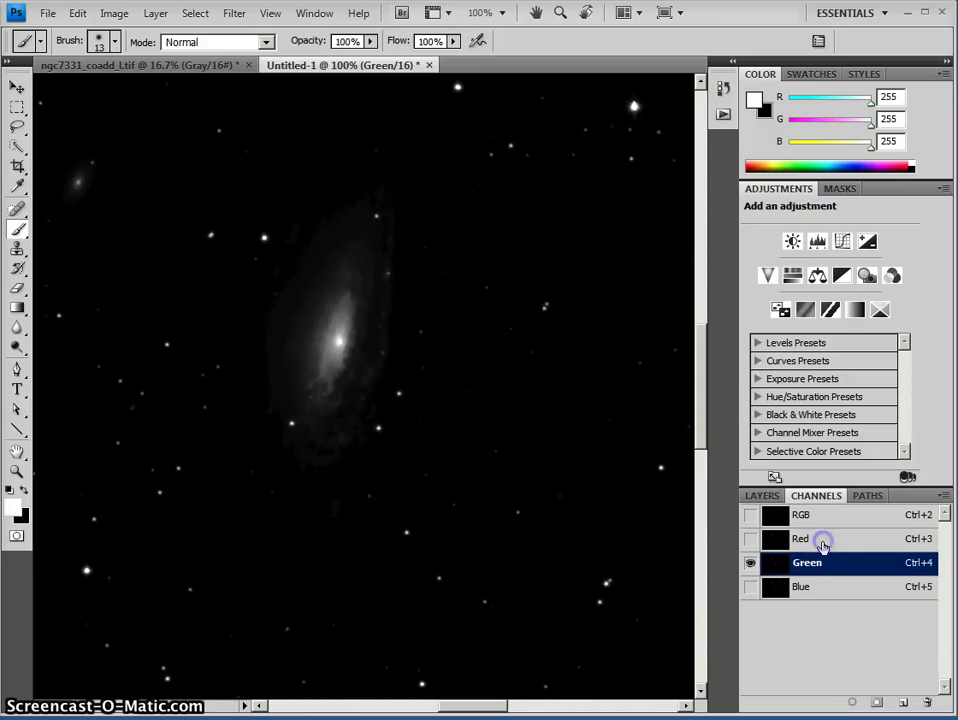
click(822, 546)
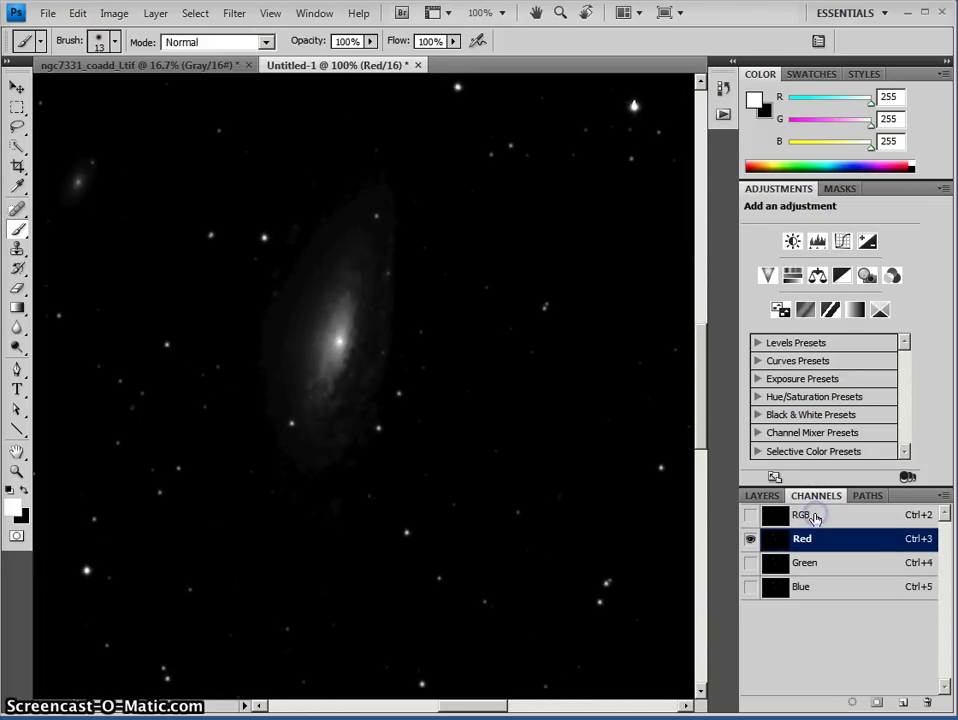
click(814, 517)
click(815, 597)
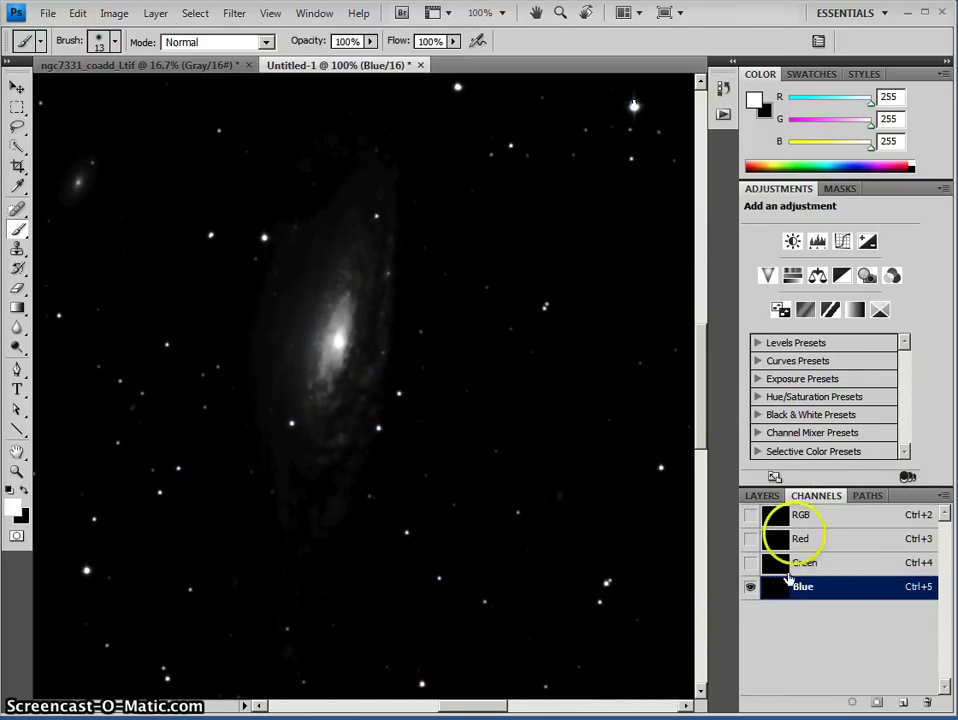
click(800, 588)
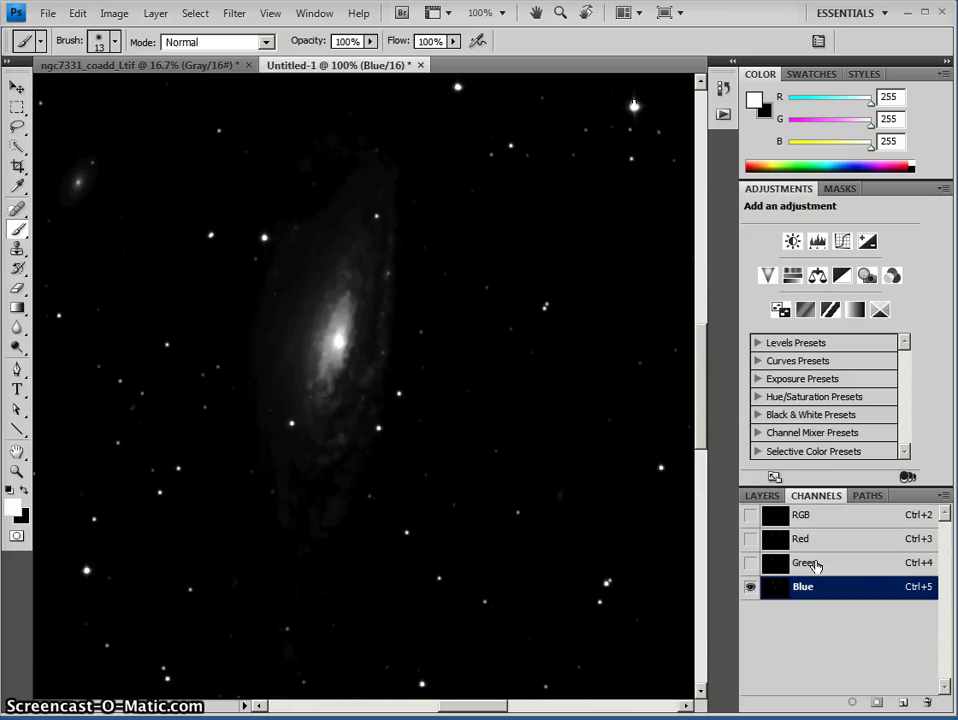
Open Curves on the Blue channel and add raised midtone and highlight points
key(i)
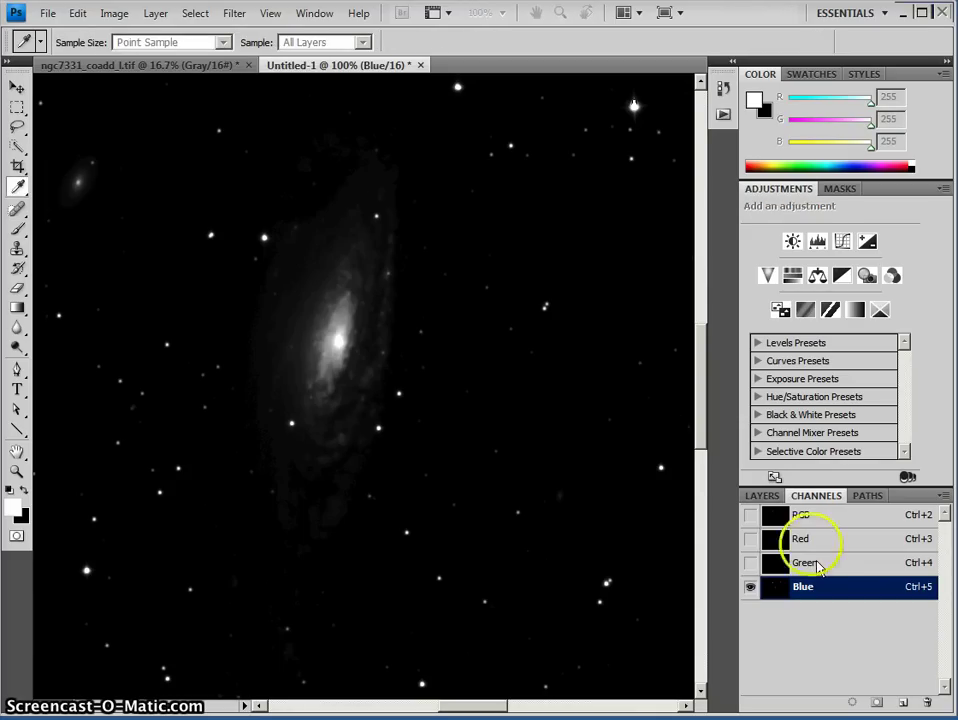
drag(594, 199, 491, 162)
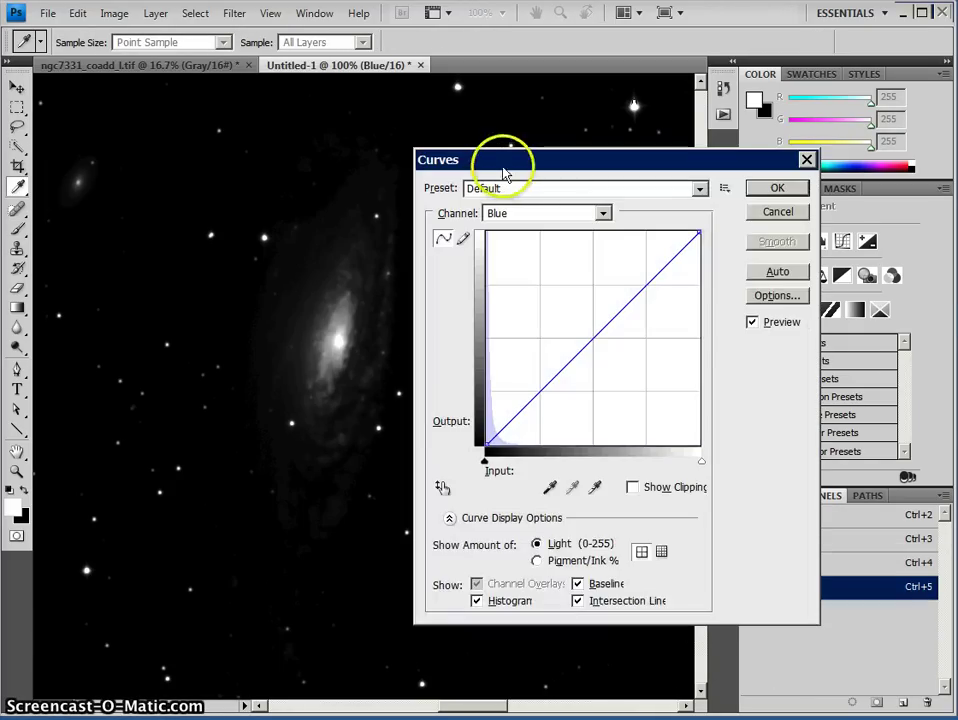
drag(552, 158, 572, 156)
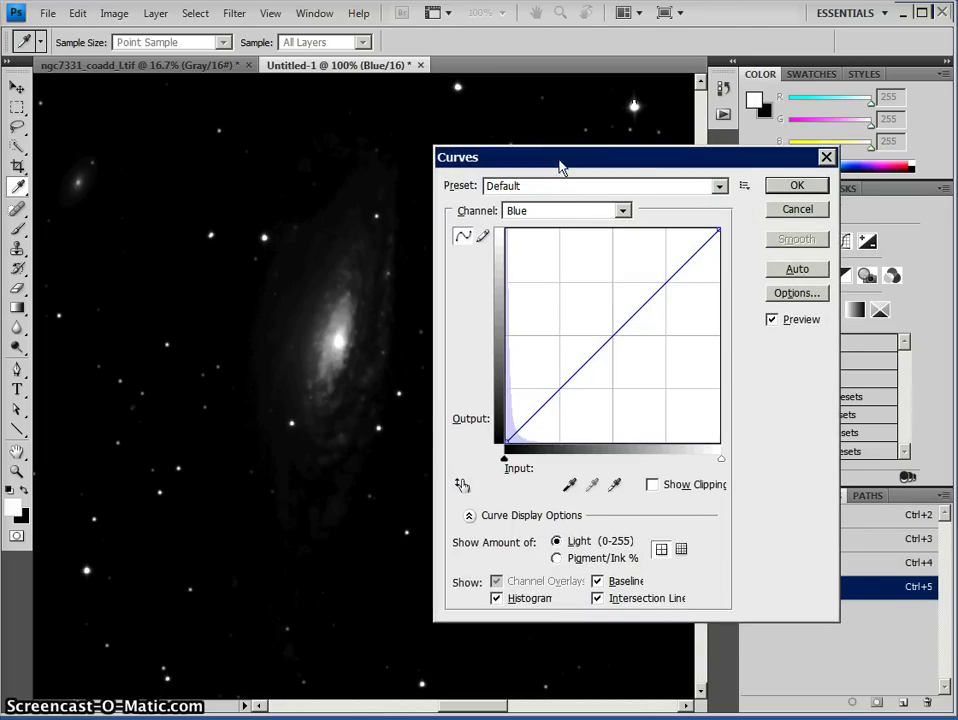
drag(638, 303, 588, 298)
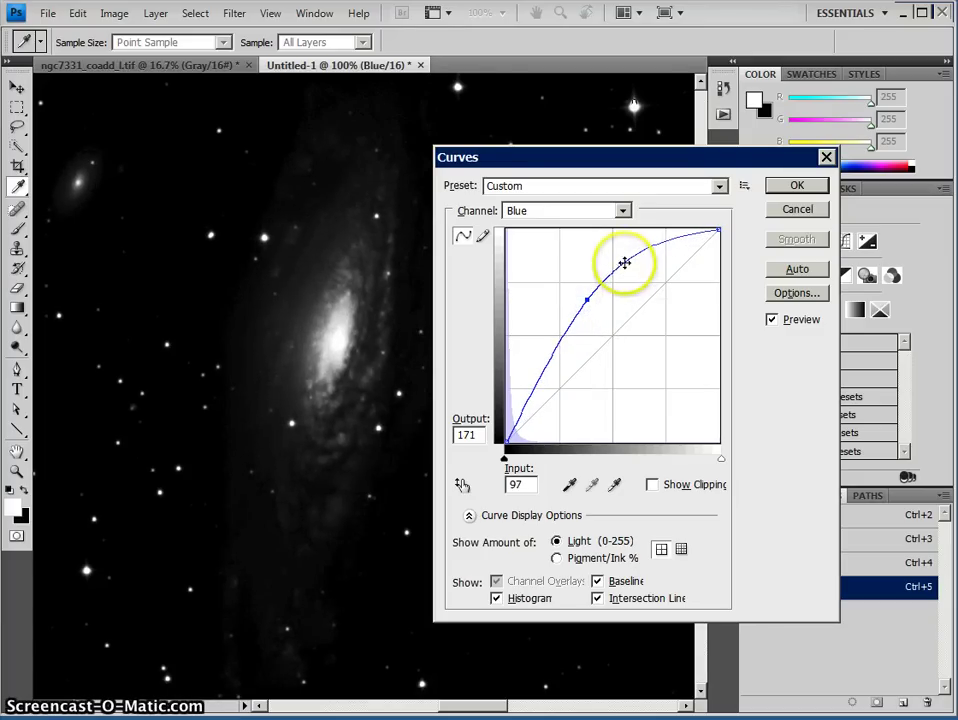
drag(622, 262, 673, 271)
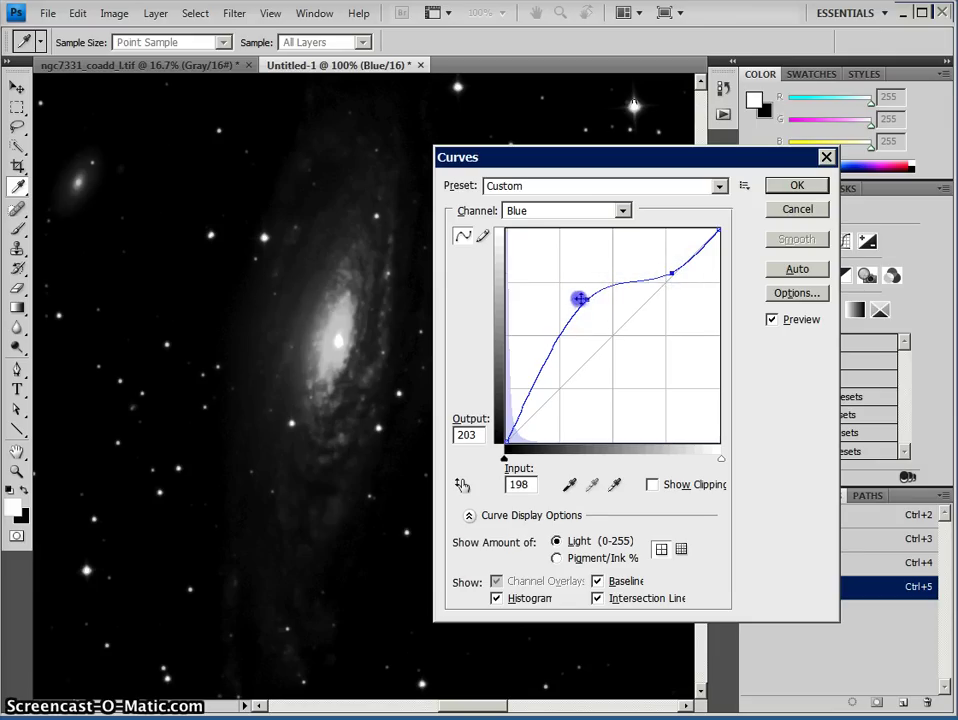
drag(578, 298, 561, 297)
mouse_move(508, 443)
mouse_down()
mouse_move(525, 446)
mouse_move(504, 447)
mouse_up()
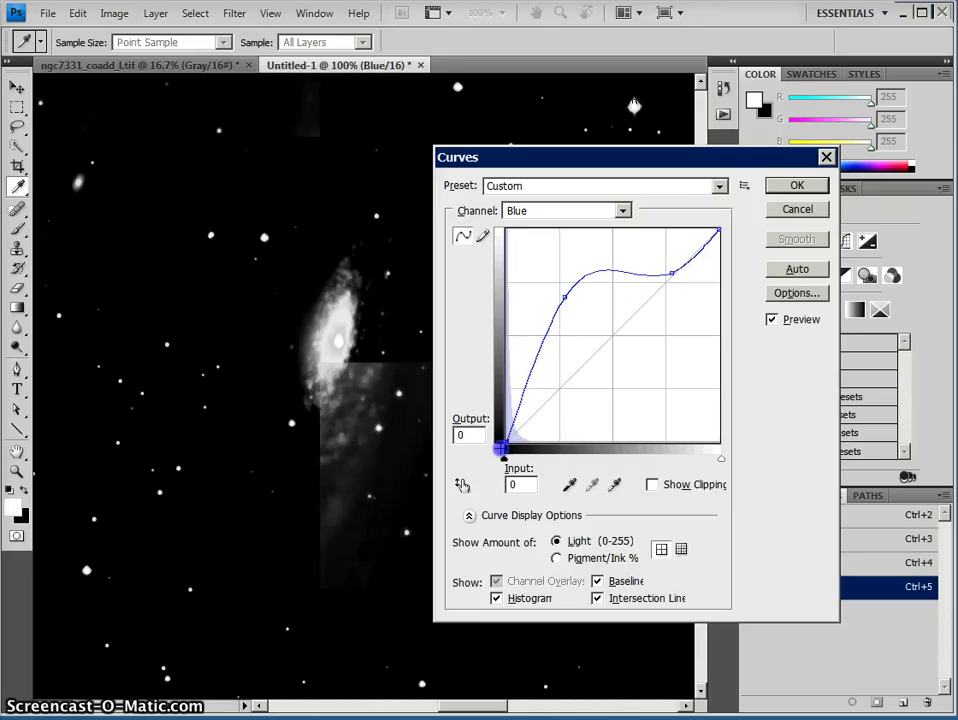
Adjust the curve's highlight end and remove the extra upper point
click(717, 229)
drag(703, 231, 690, 232)
click(666, 275)
drag(666, 275, 634, 256)
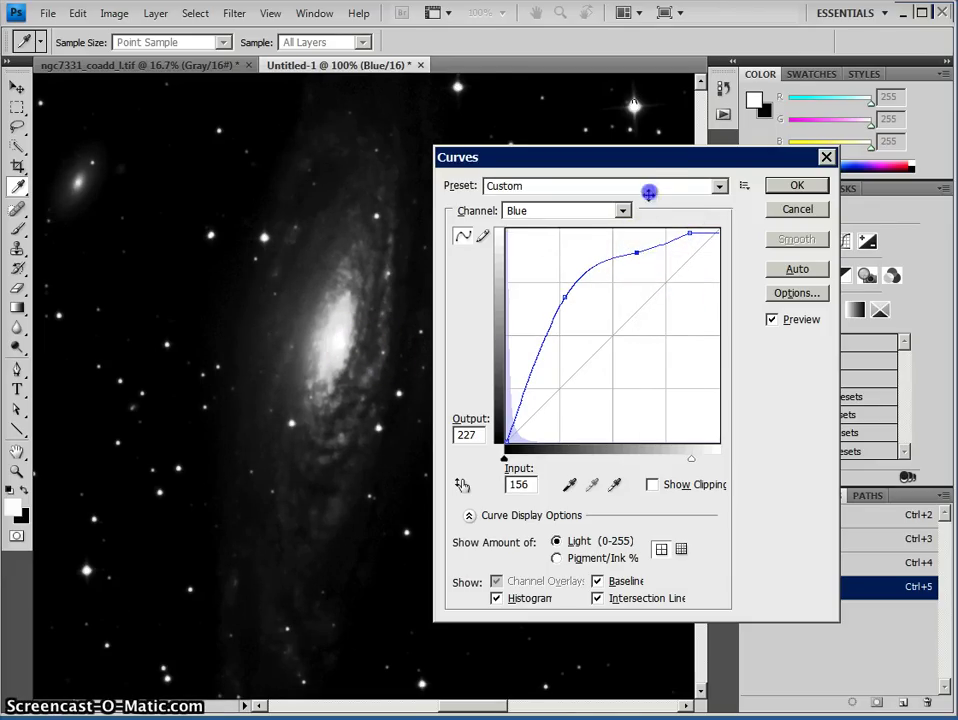
drag(650, 181, 648, 178)
click(695, 233)
drag(695, 233, 724, 229)
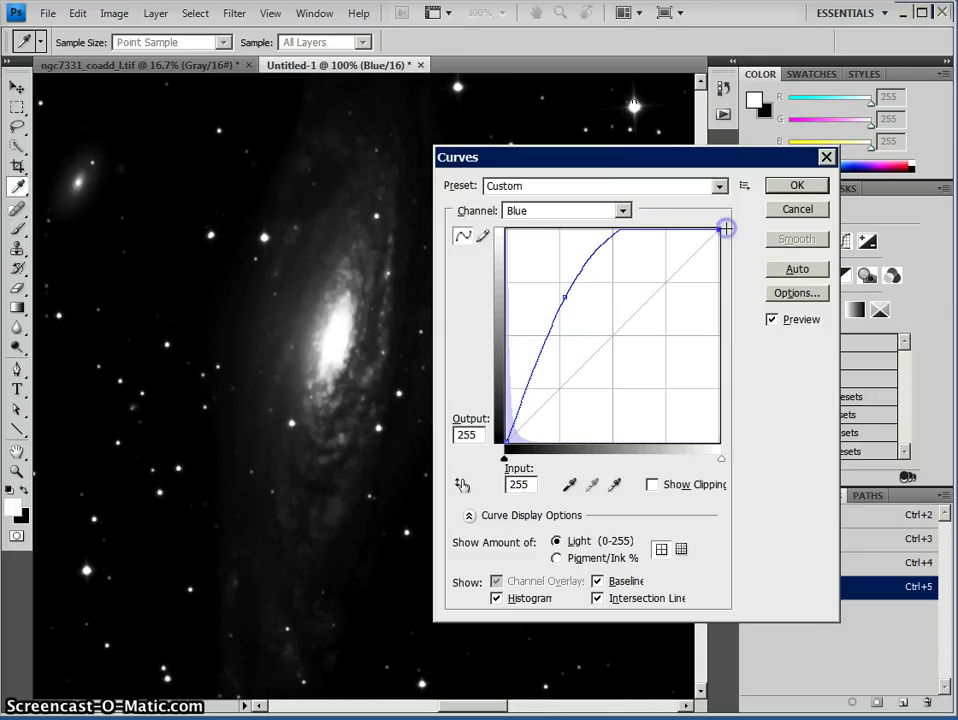
Reposition the midtone and upper points so input 71 maps to output 149
click(566, 297)
mouse_move(590, 313)
mouse_down()
mouse_move(597, 320)
mouse_move(581, 330)
mouse_up()
click(660, 271)
drag(660, 271, 664, 281)
drag(576, 327, 563, 319)
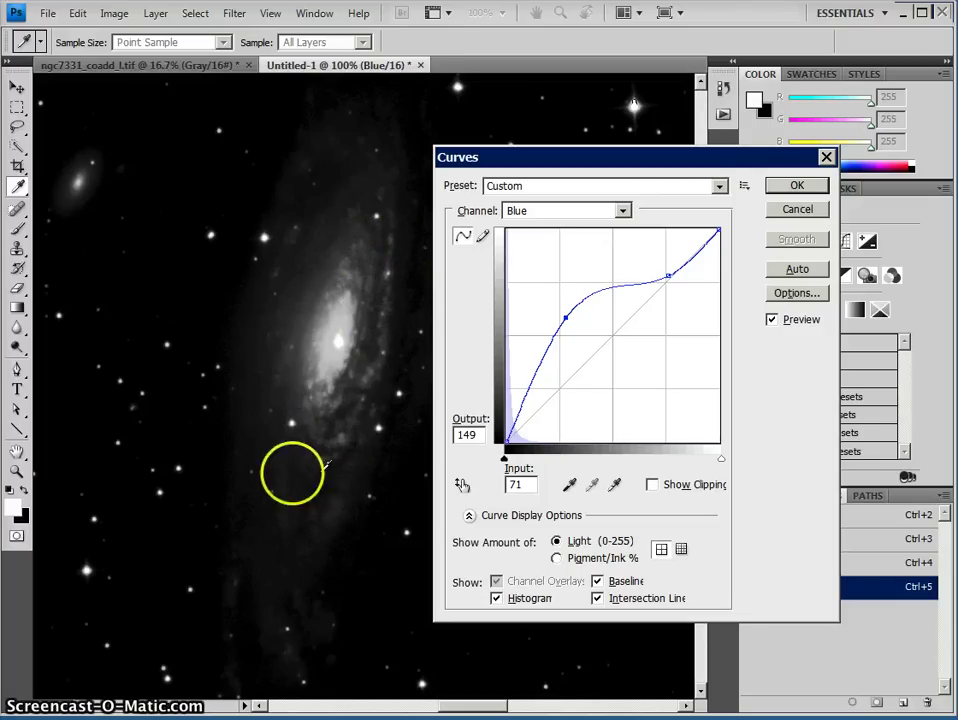
Apply the Blue curve, then curve the Green channel to lift input 83 to output 200
click(796, 188)
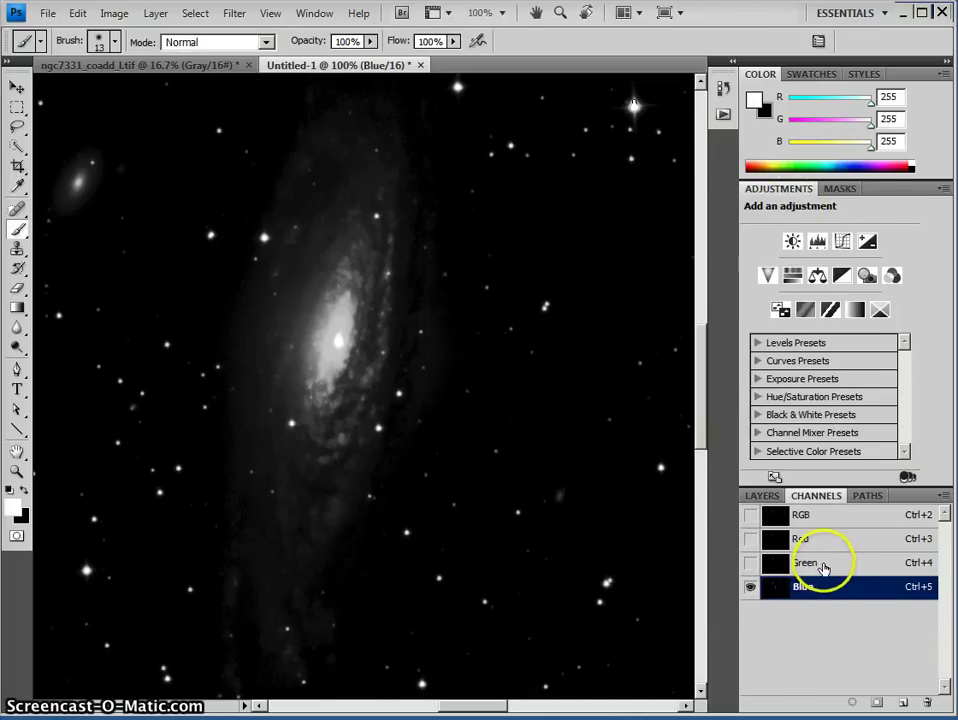
click(822, 566)
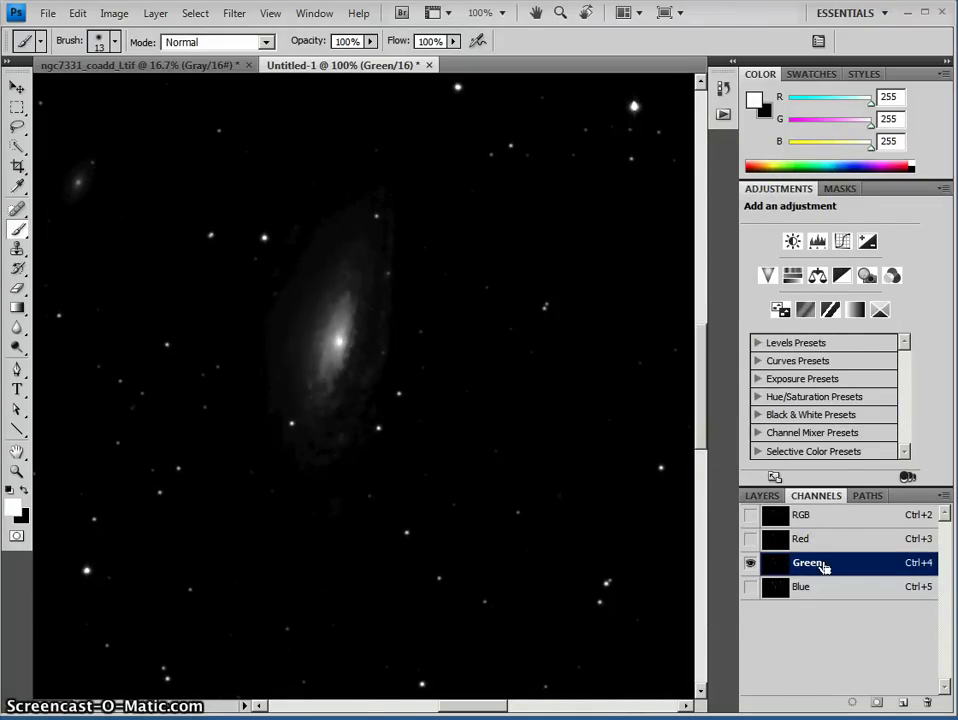
key(ctrl+m)
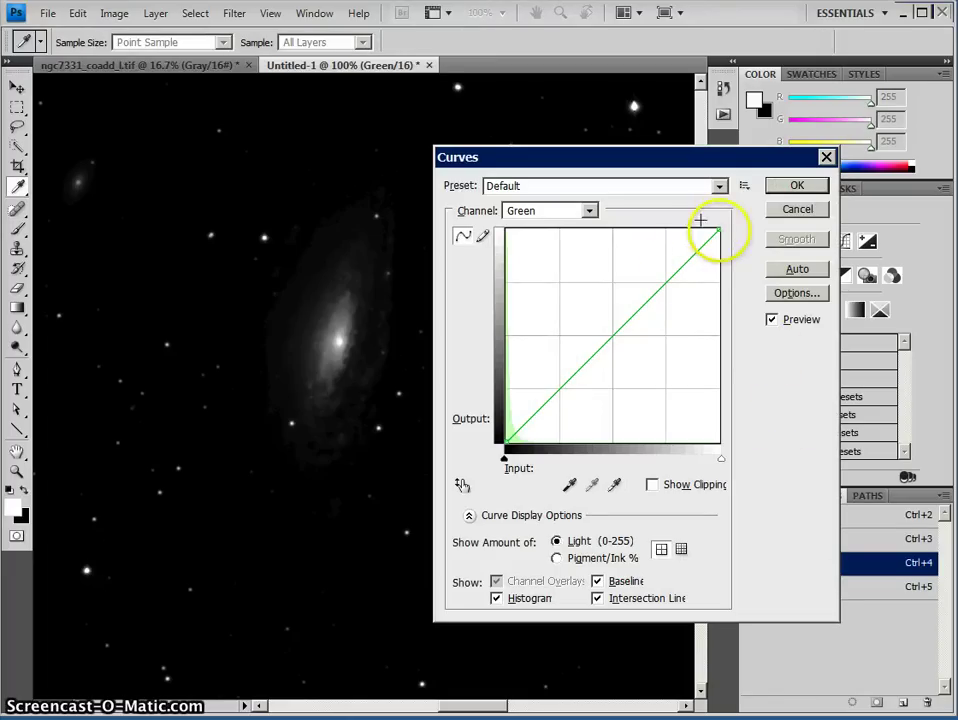
drag(660, 285, 625, 266)
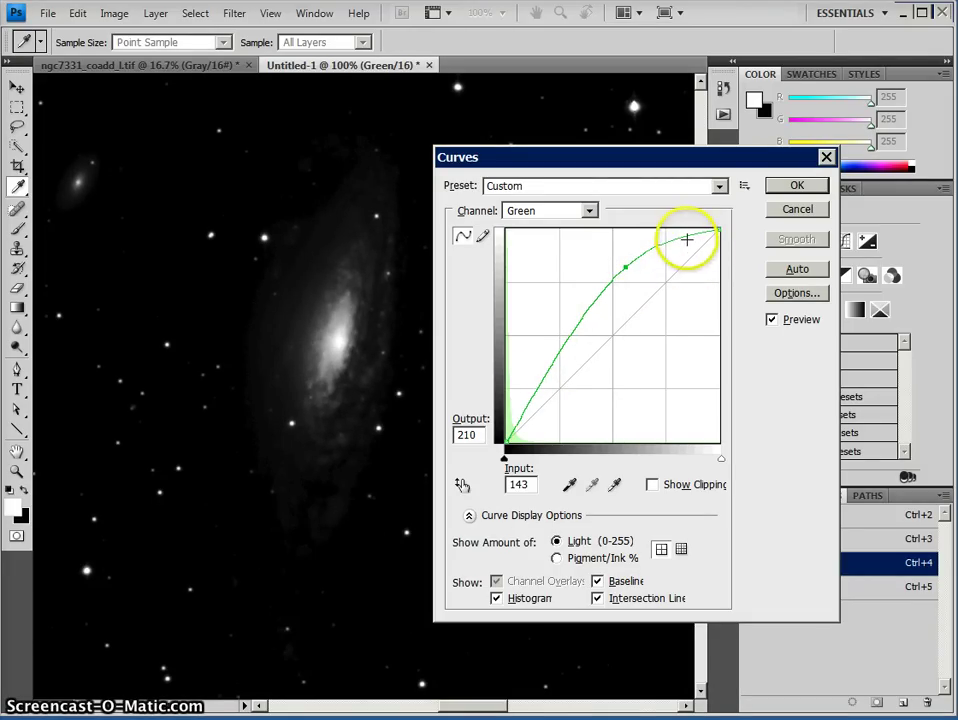
drag(690, 243, 692, 251)
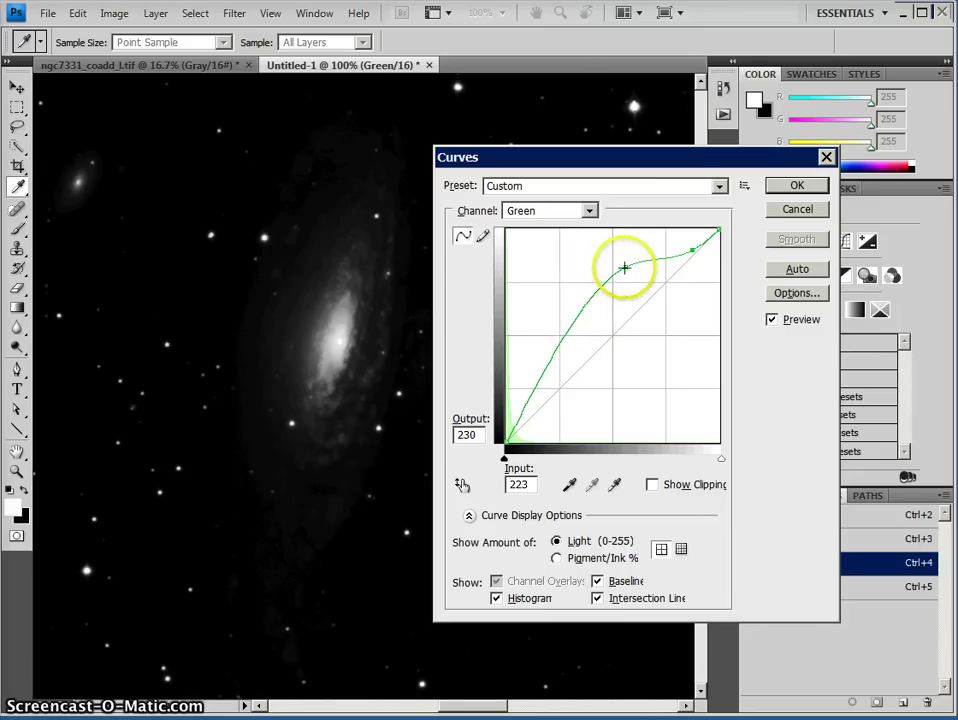
drag(624, 267, 573, 274)
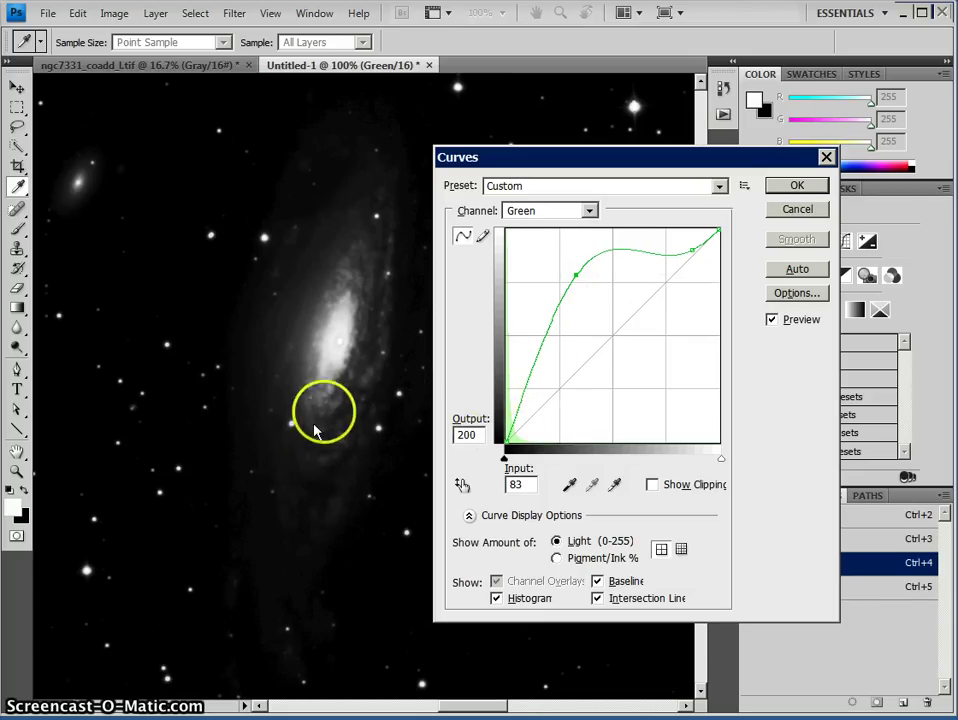
click(784, 193)
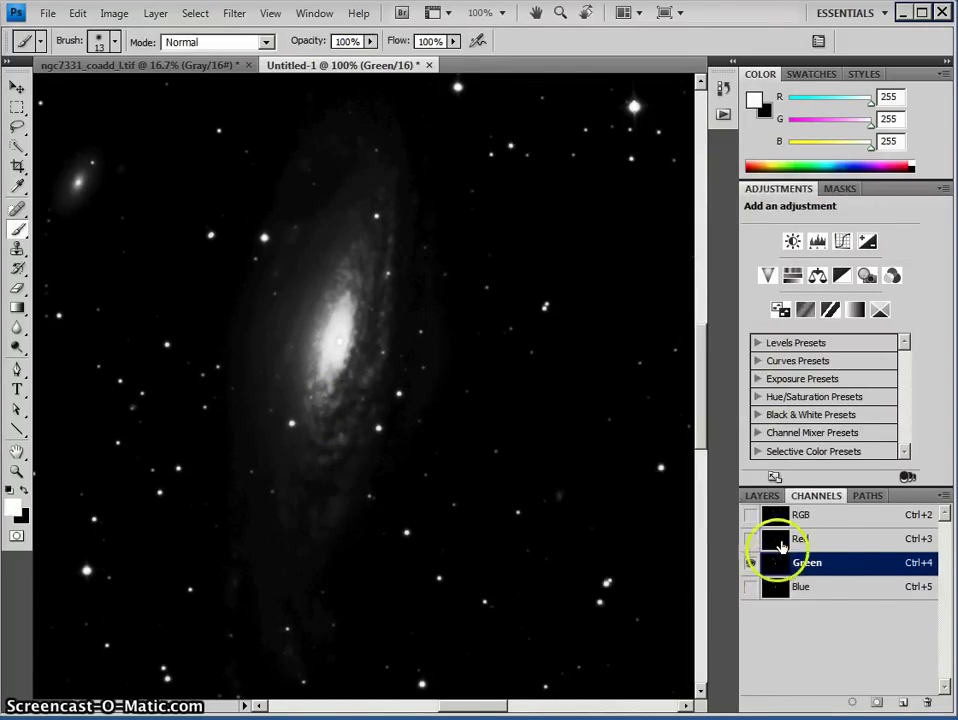
Apply a Curves adjustment to the Red channel raising input 65 to output 167
click(782, 541)
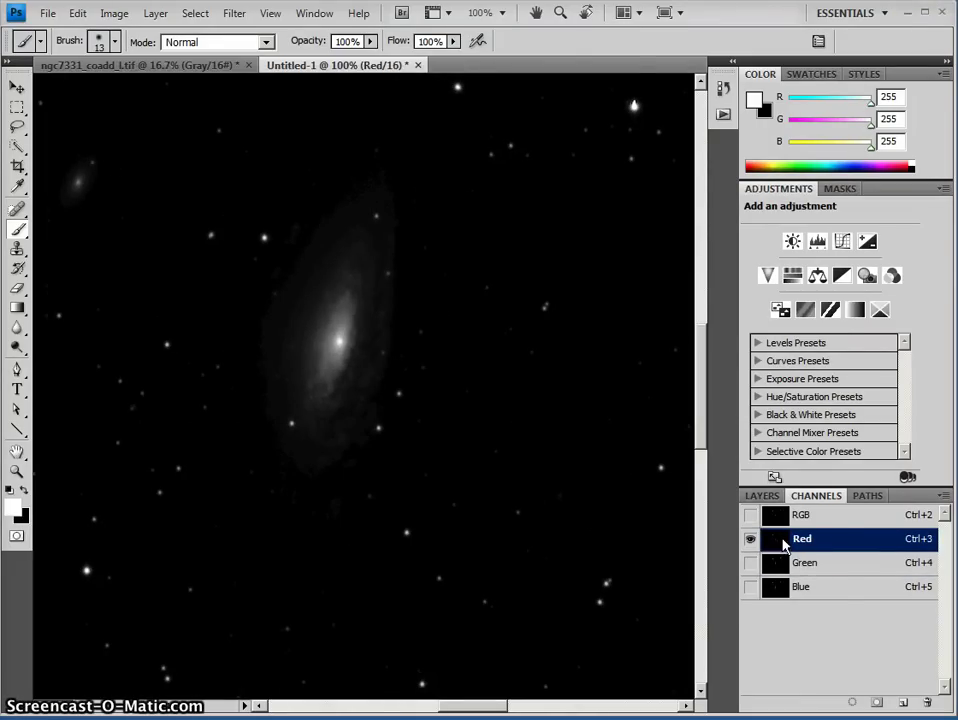
key(ctrl+m)
drag(676, 272, 558, 303)
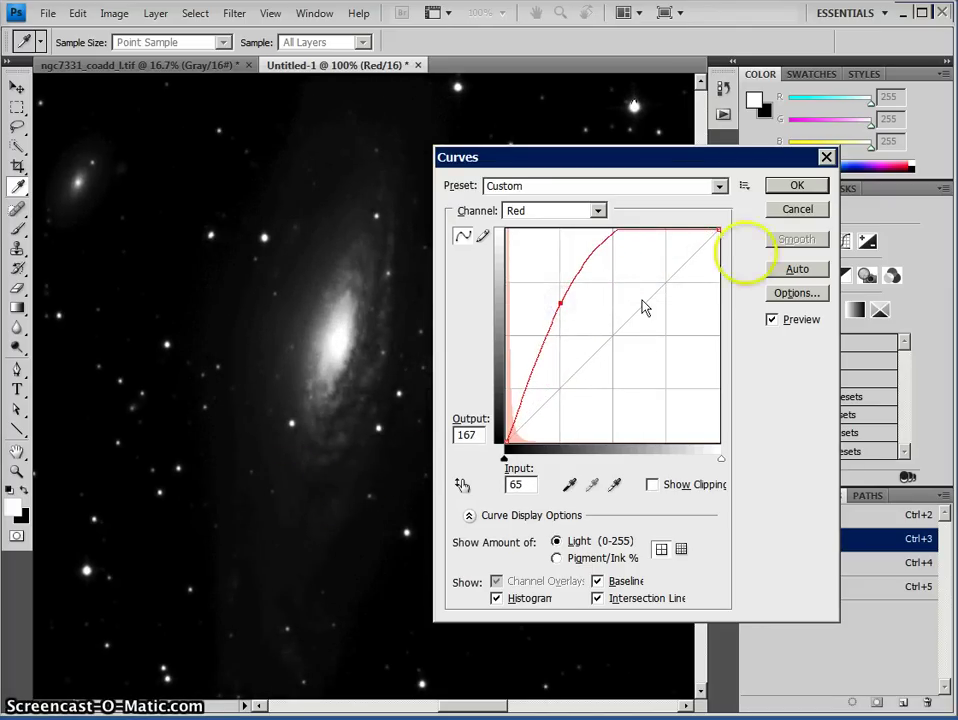
click(632, 234)
drag(668, 243, 699, 253)
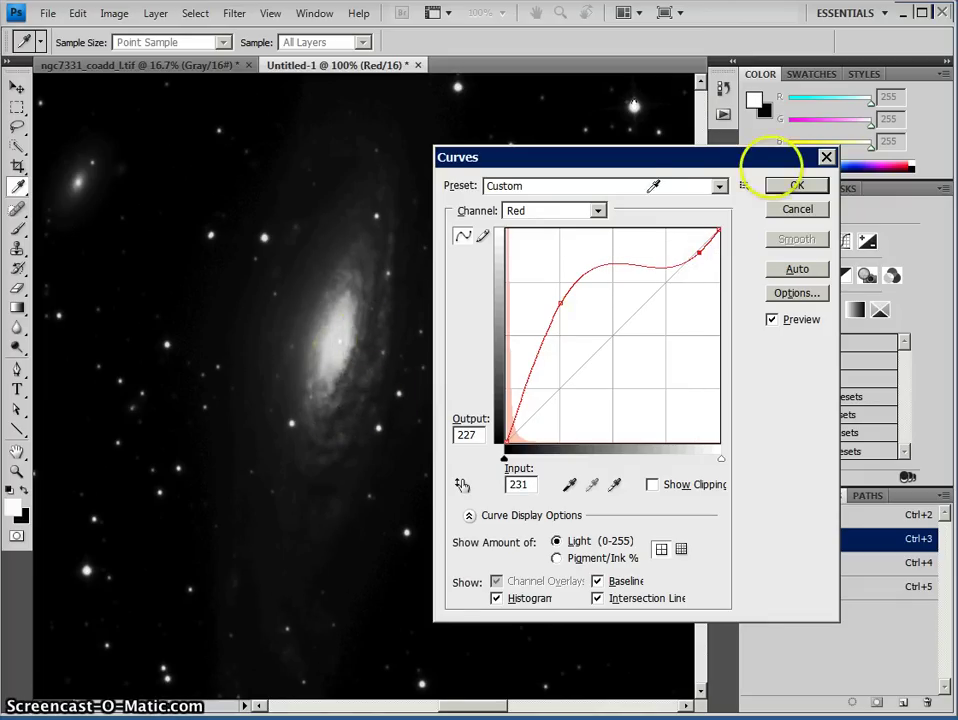
click(799, 187)
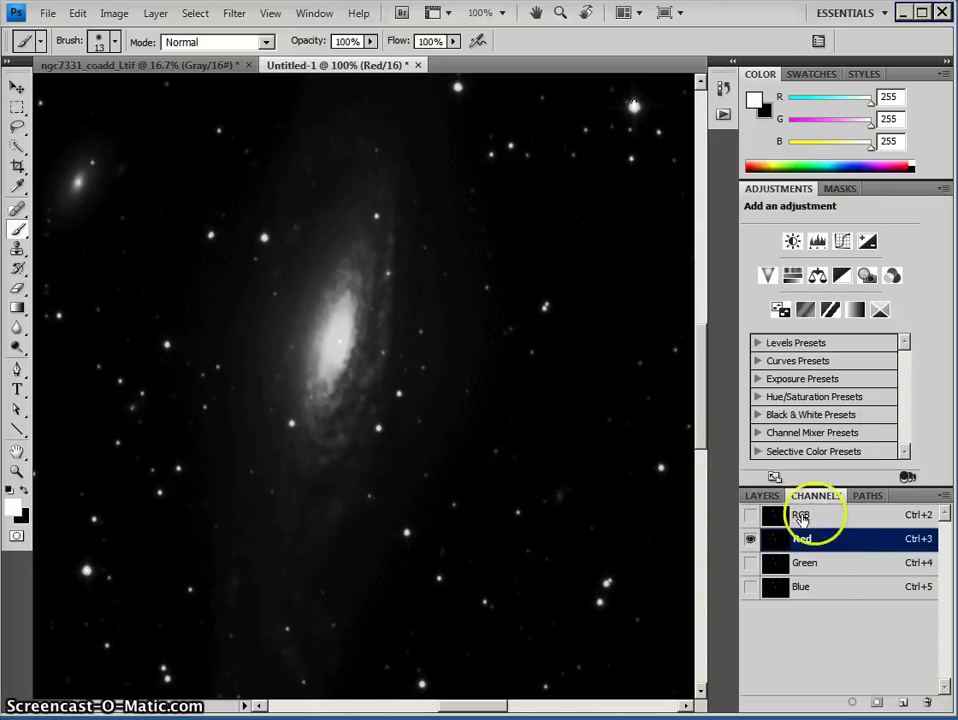
View Blue then Green alone, return to the RGB composite, and show the Layers panel
click(816, 594)
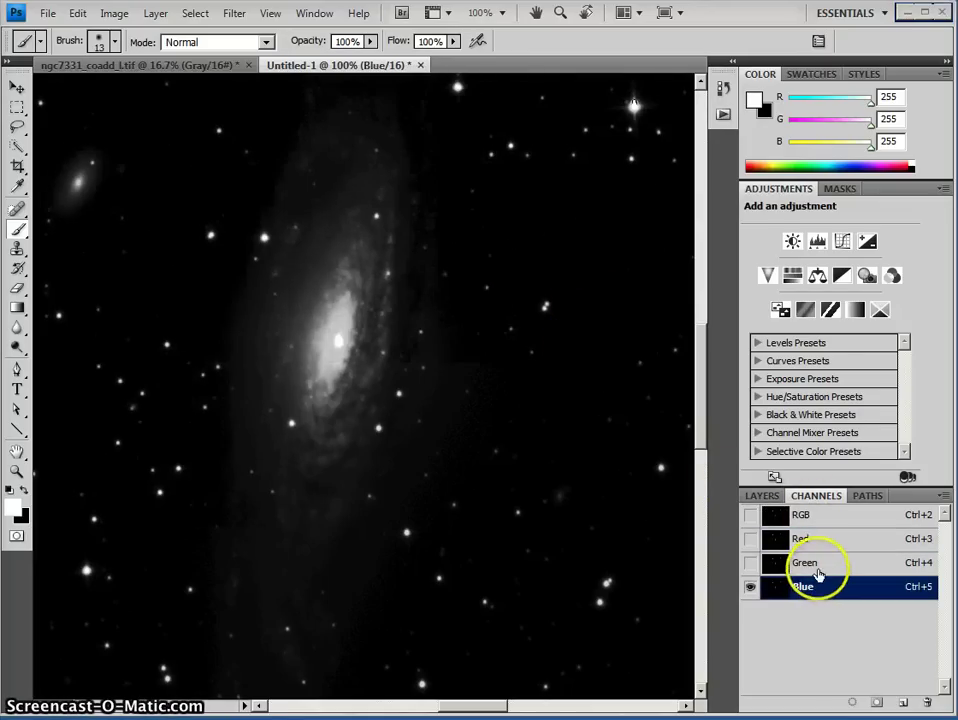
click(819, 566)
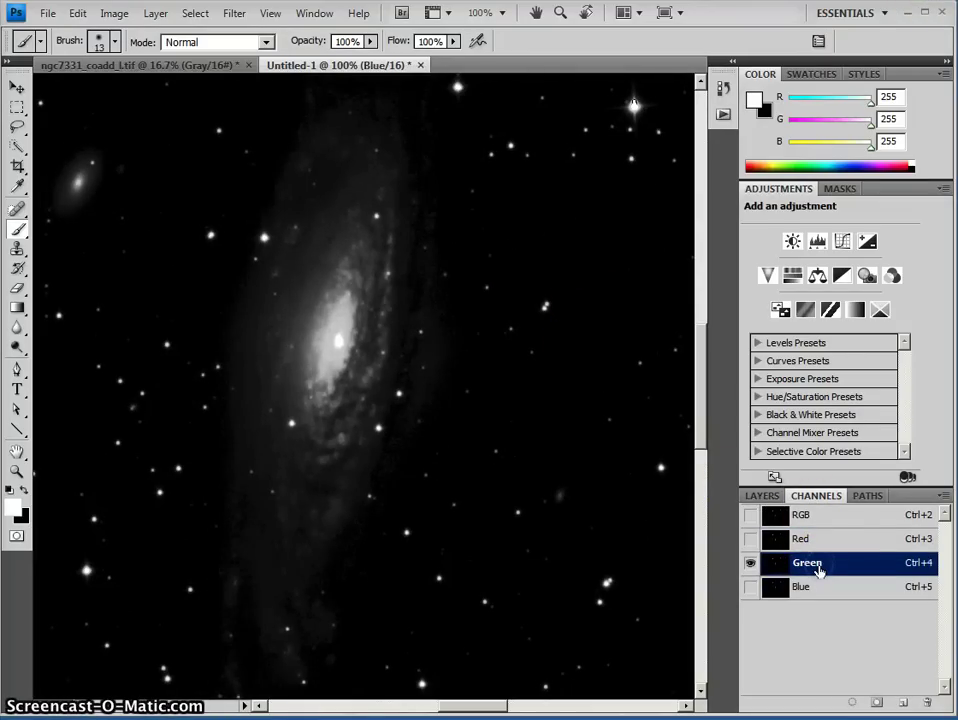
click(829, 518)
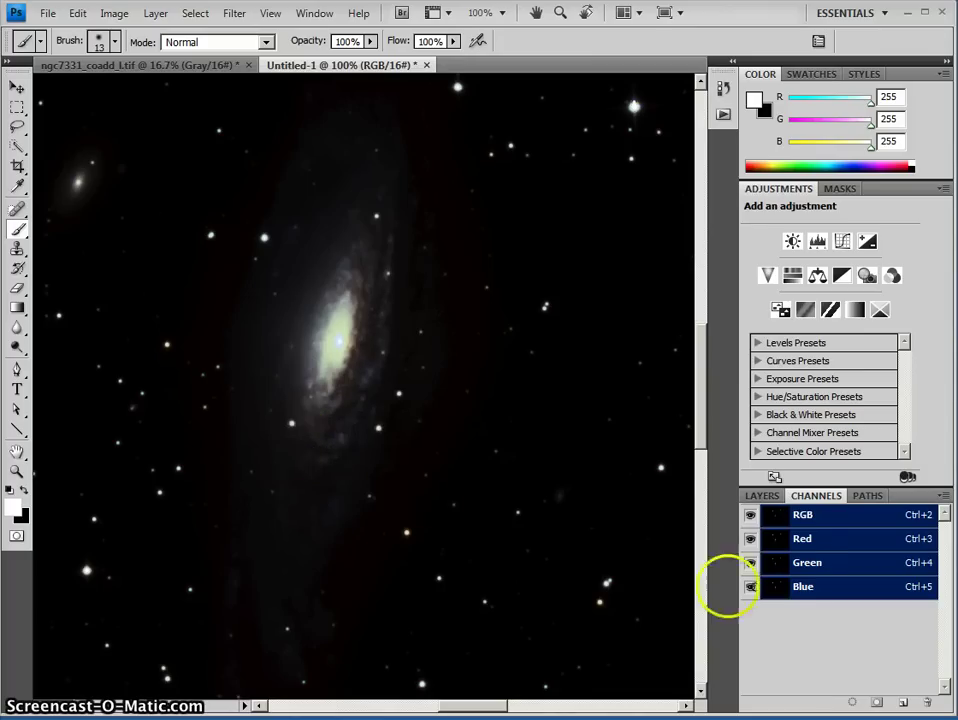
click(762, 497)
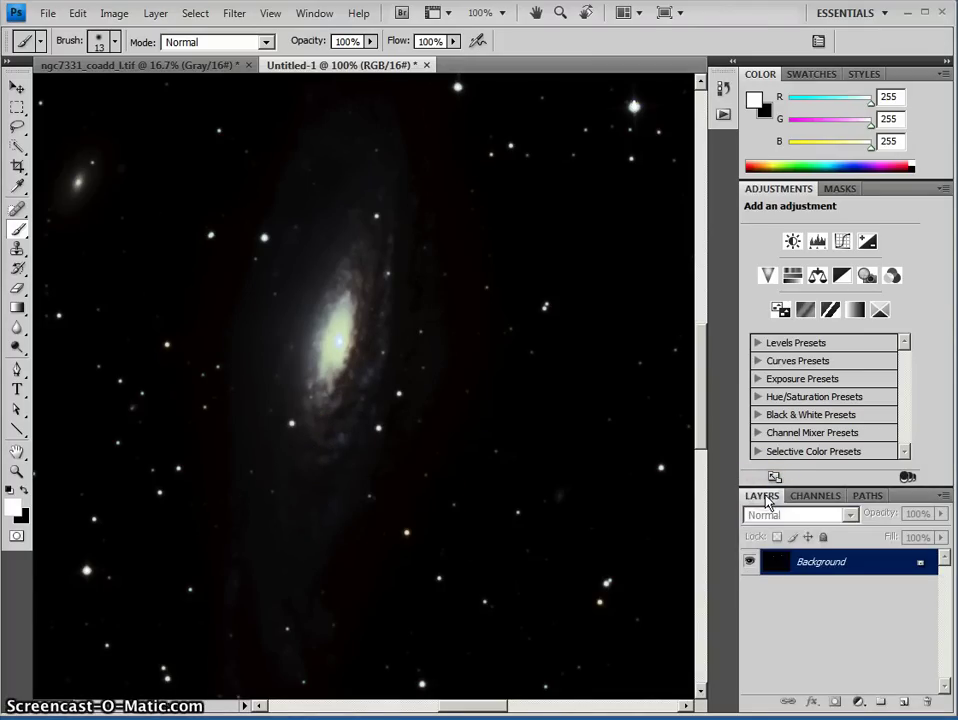
Add a Levels adjustment layer and drag its midtone and white sliders to brighten the galaxy
click(857, 703)
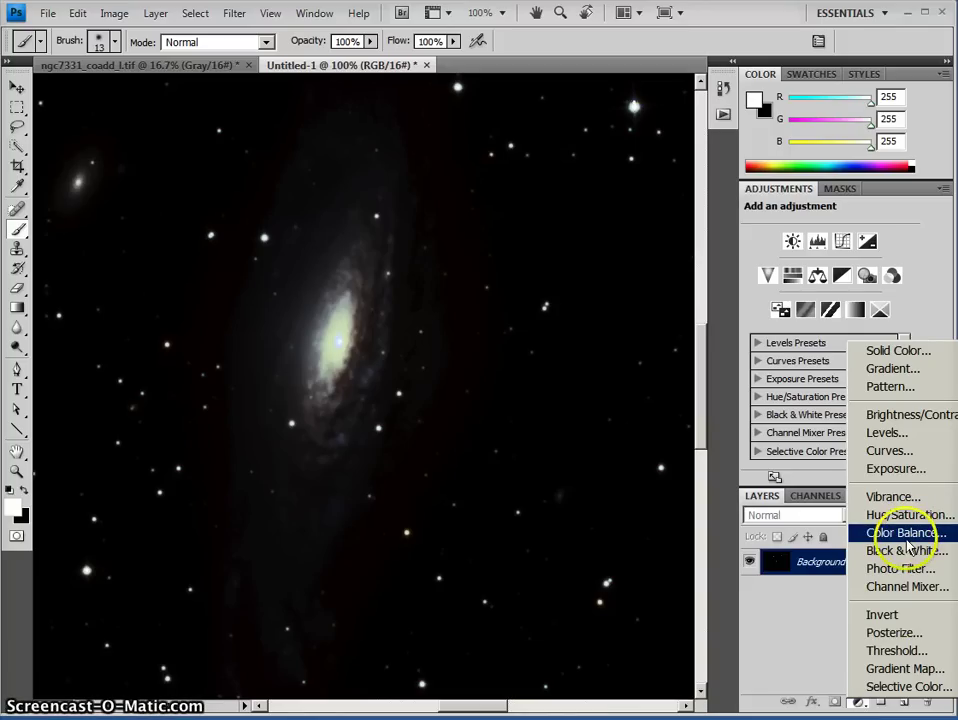
click(888, 432)
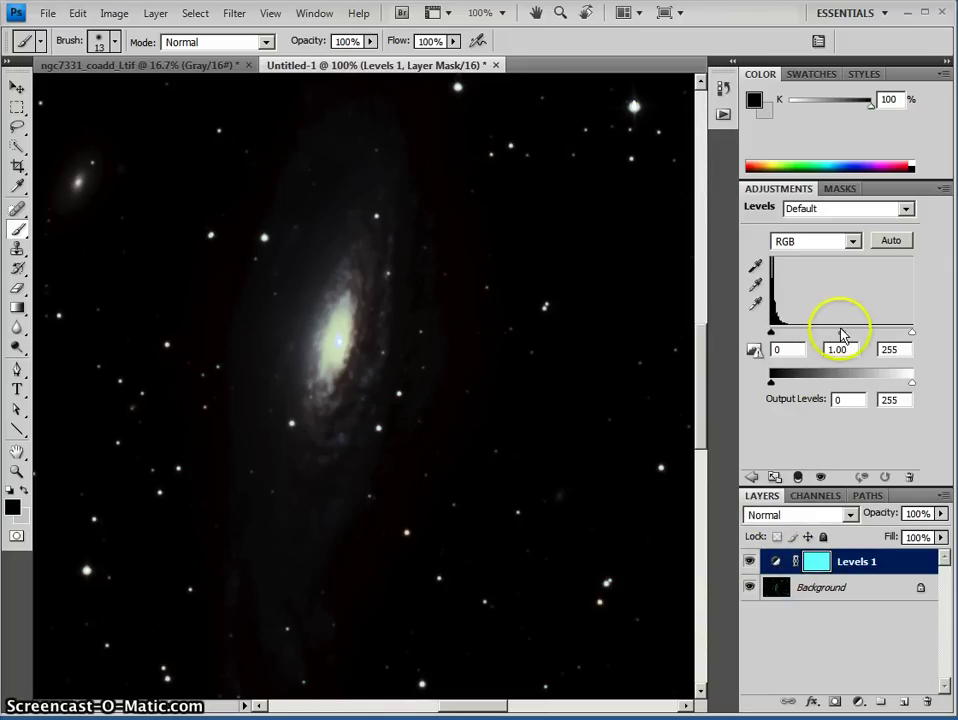
drag(822, 337, 819, 337)
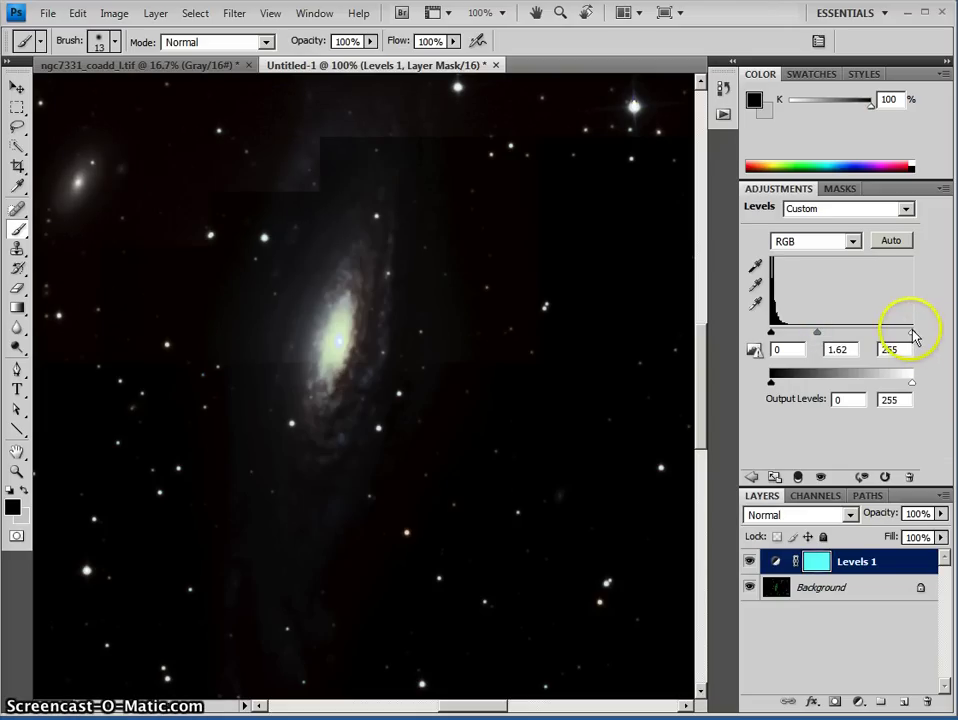
drag(911, 331, 861, 338)
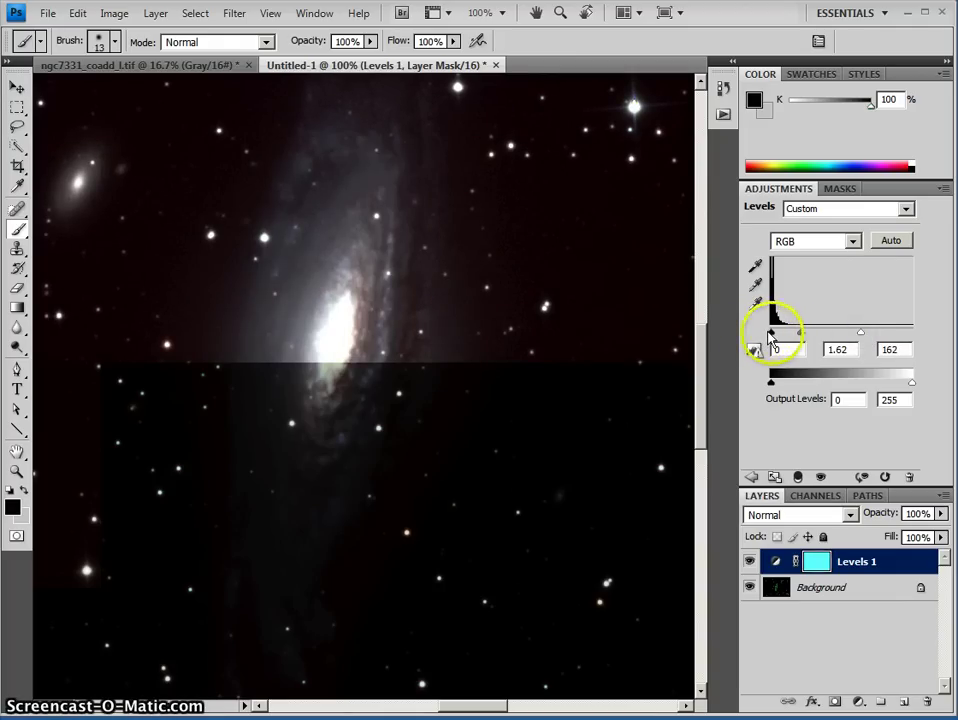
drag(798, 331, 815, 336)
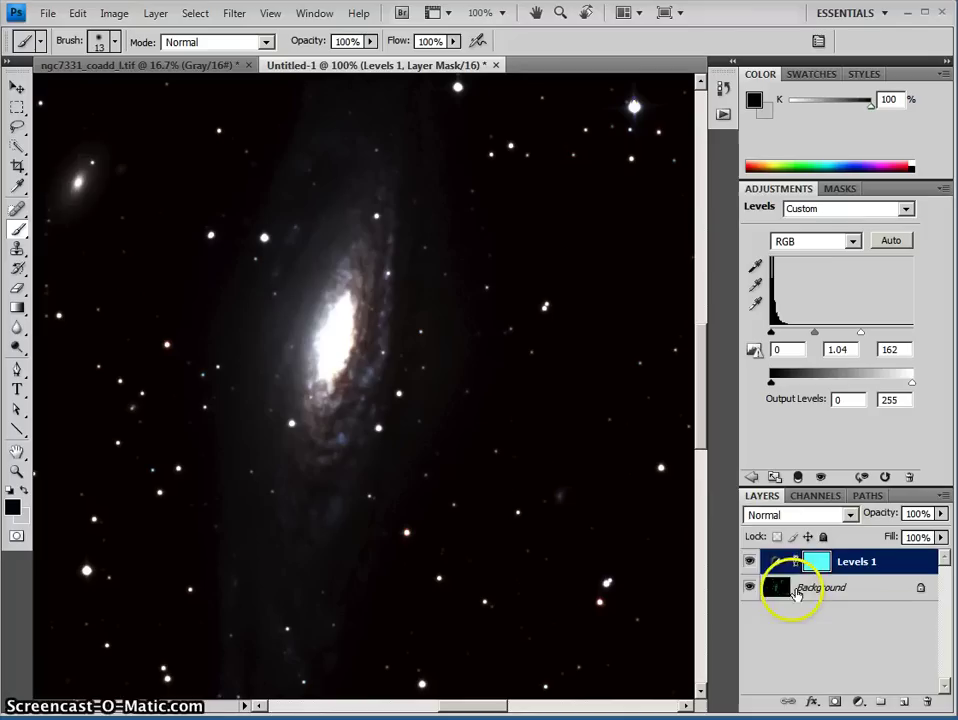
Toggle the Levels layer to compare, then settle input levels at 0 / 1.57 / 255
click(750, 561)
click(750, 561)
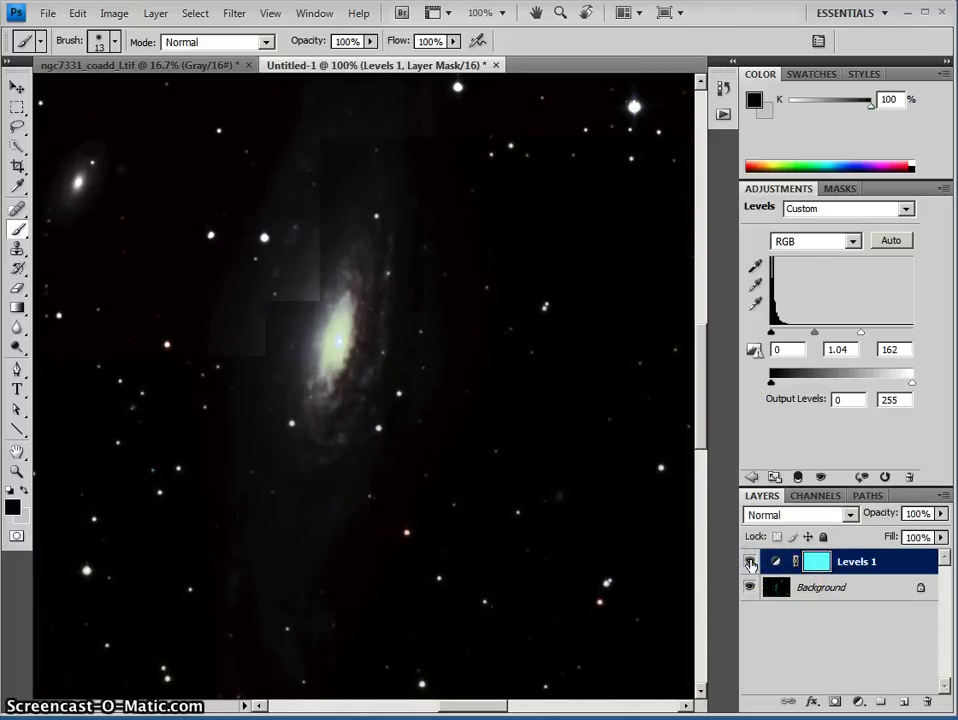
click(750, 562)
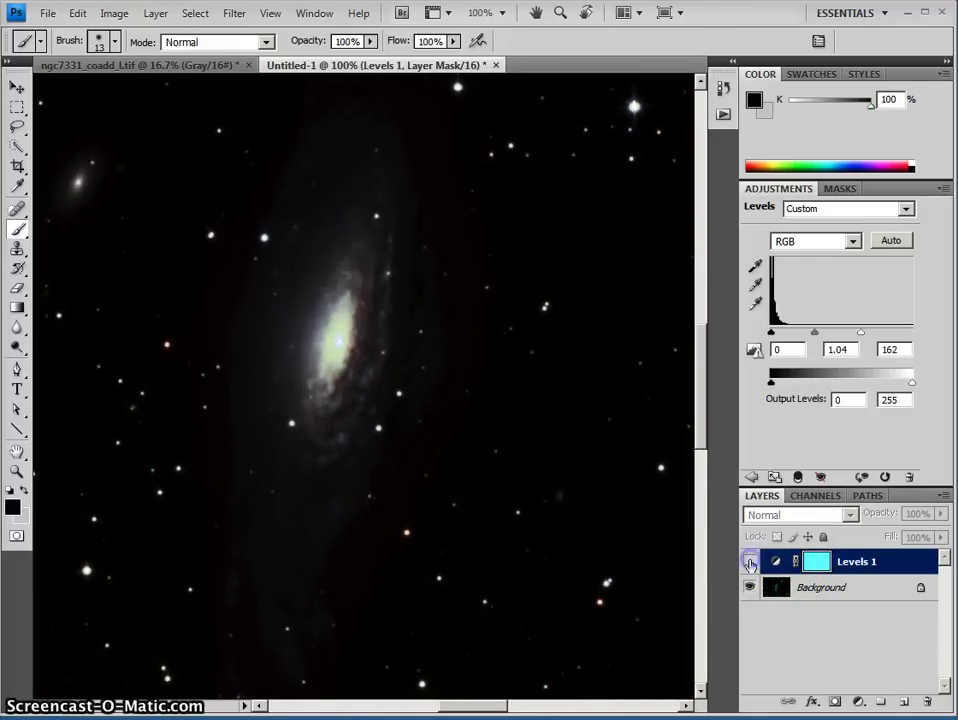
click(750, 563)
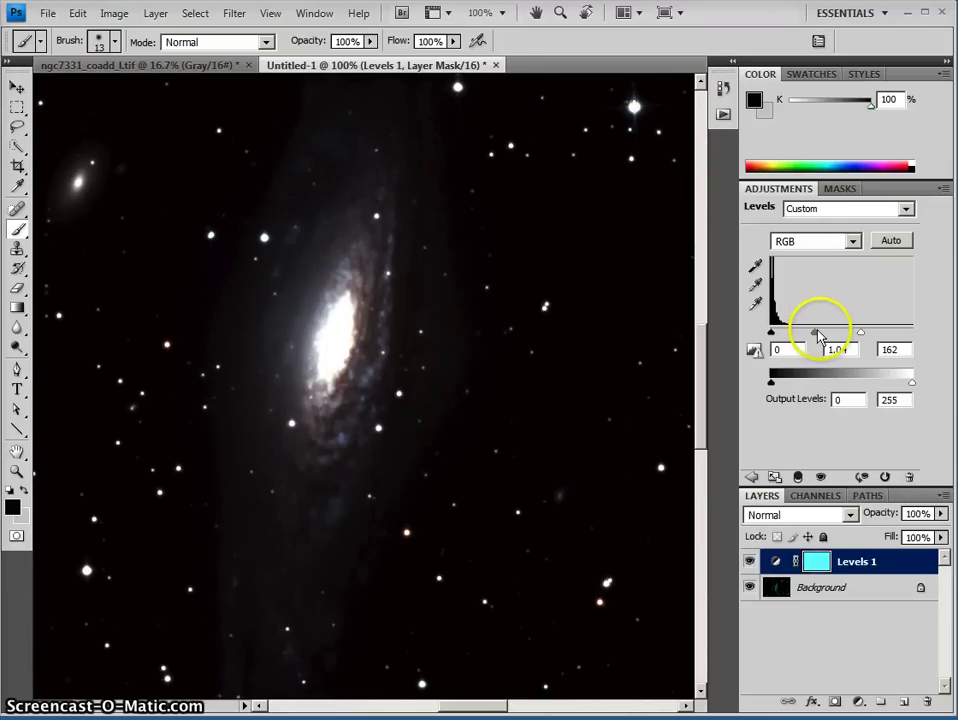
drag(824, 335, 912, 332)
click(838, 348)
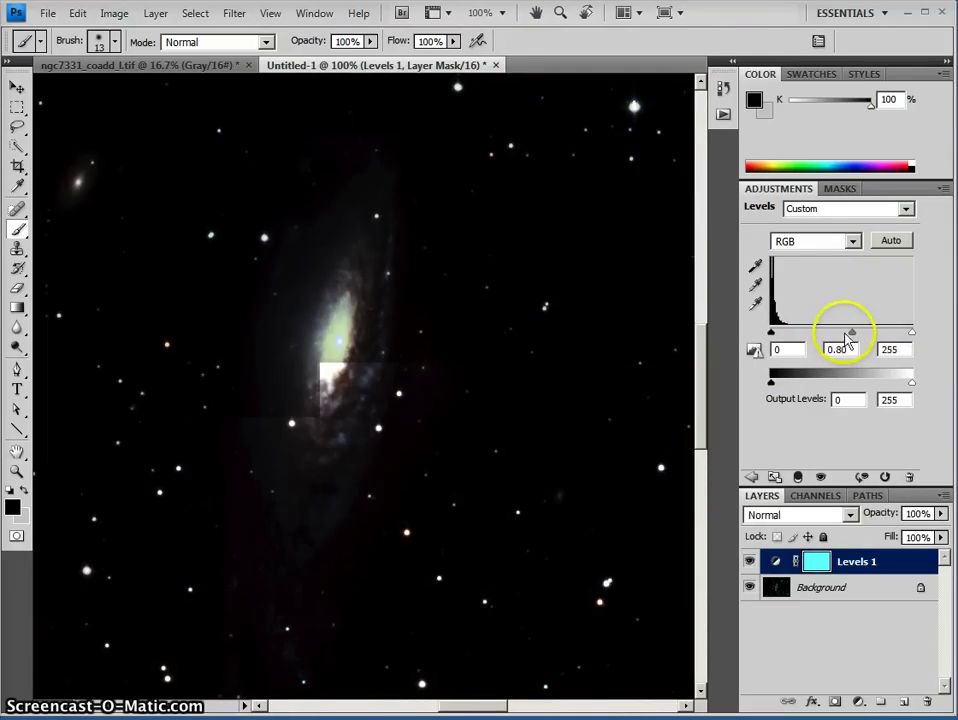
drag(847, 331, 818, 337)
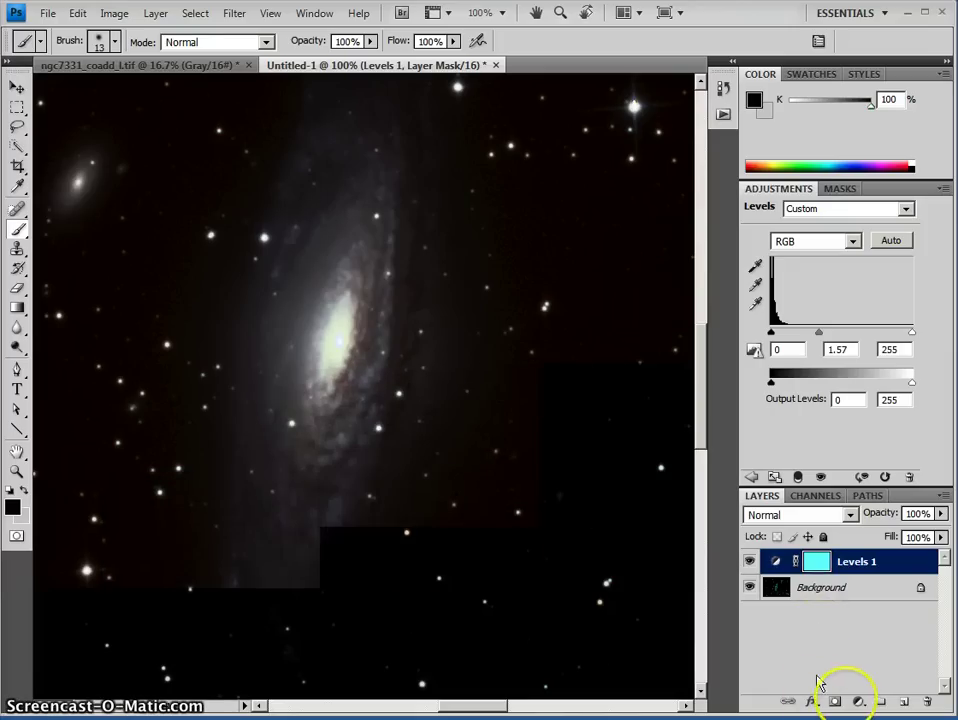
Add a Hue/Saturation adjustment layer with saturation +45 and hue -1
click(858, 703)
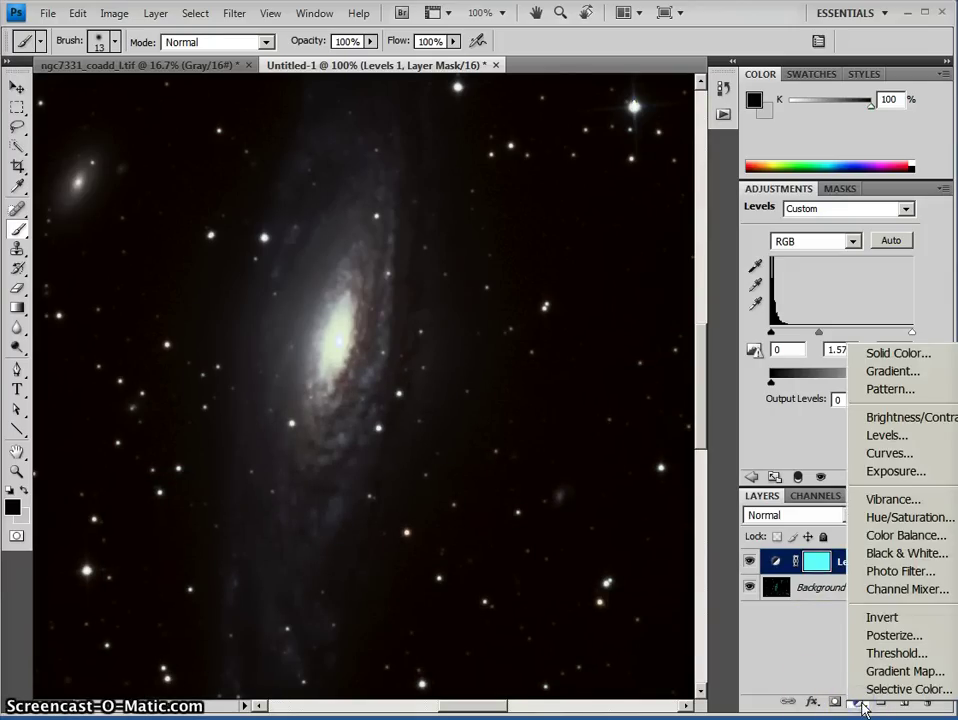
click(895, 517)
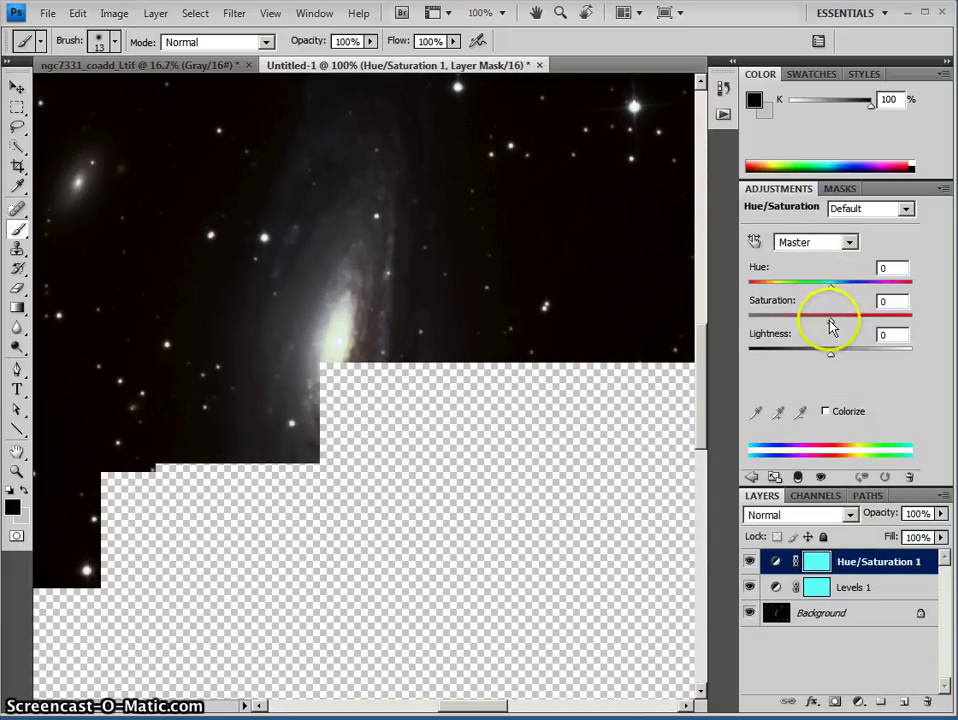
drag(834, 320, 857, 322)
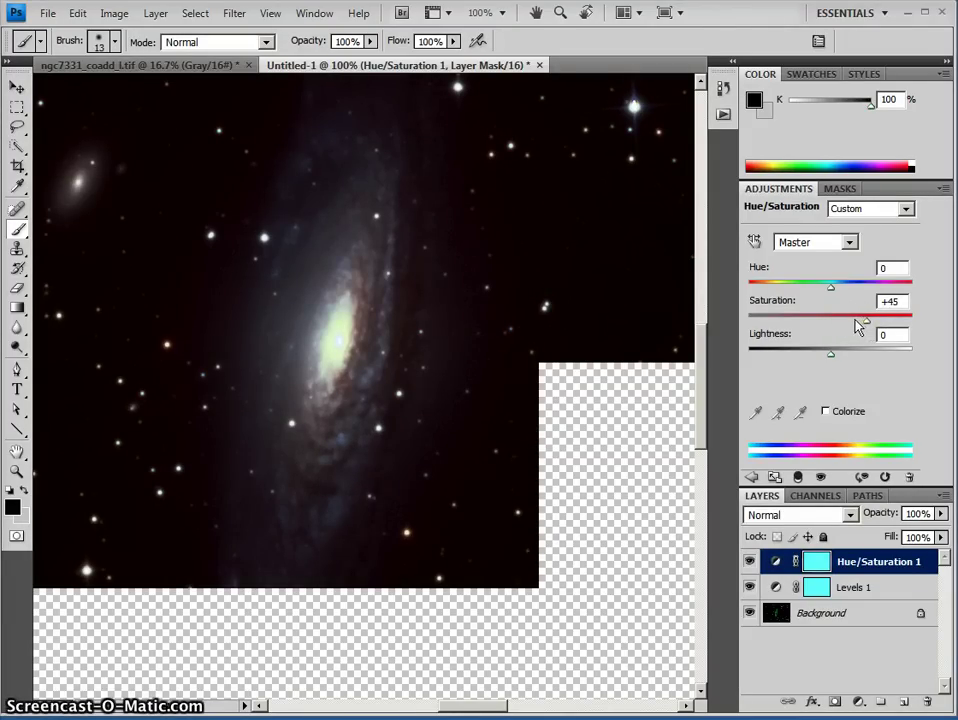
drag(830, 289, 831, 289)
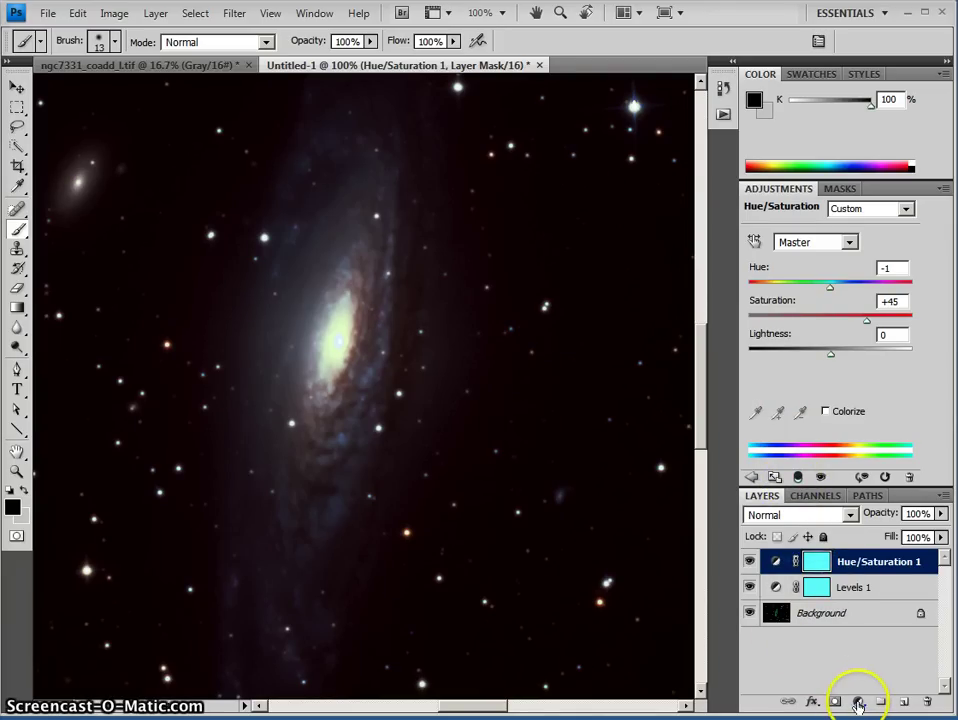
click(857, 703)
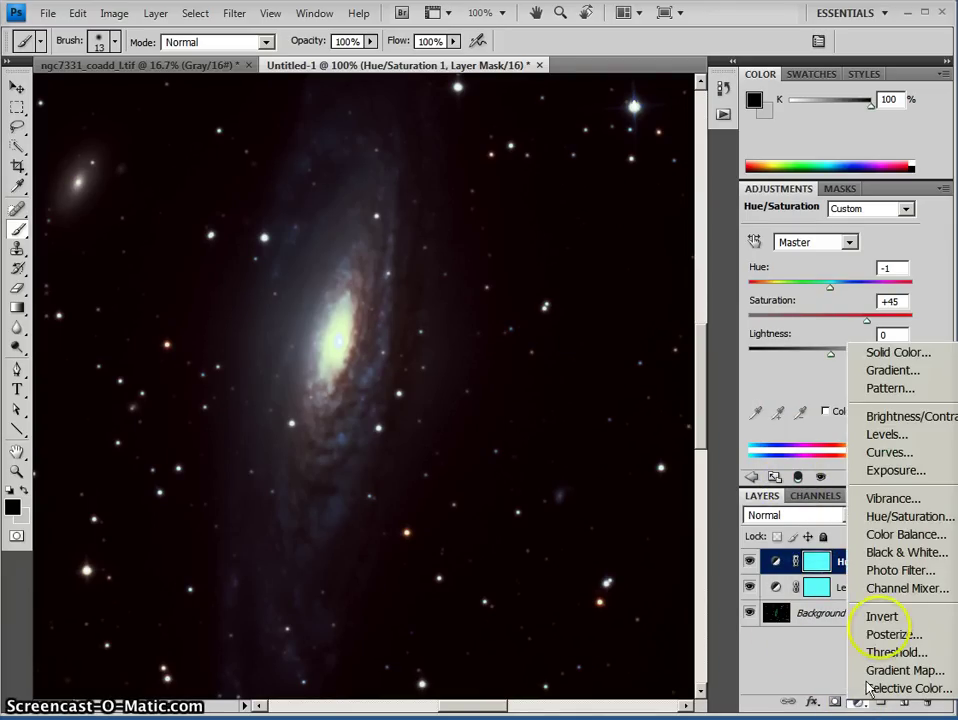
Add a Curves adjustment layer lifting input 110 to 155, with an upper point at 207→209
click(900, 453)
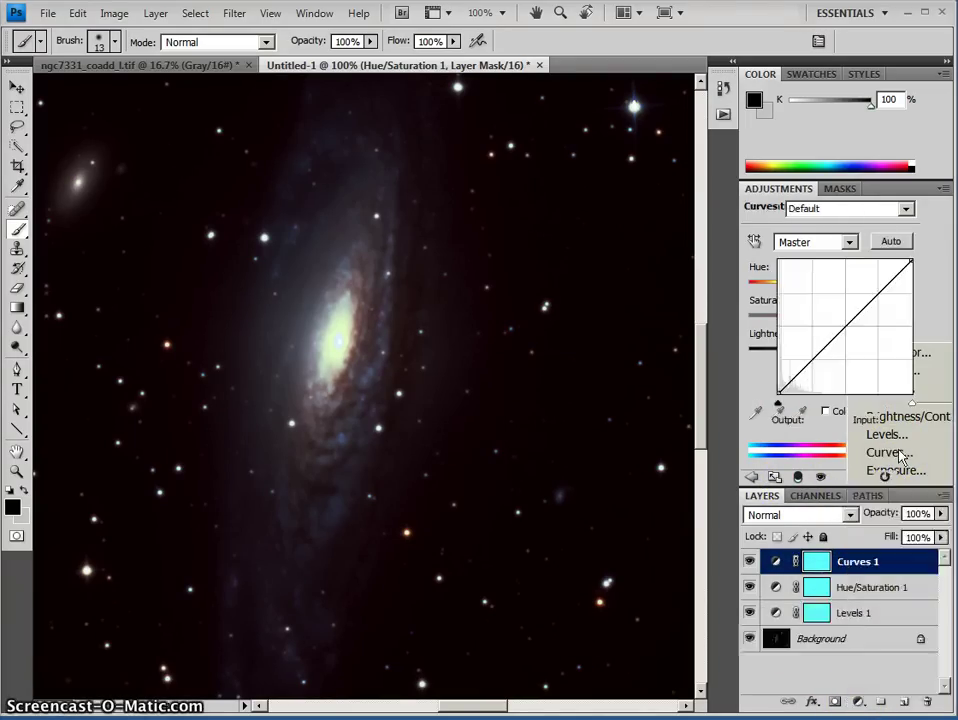
click(910, 264)
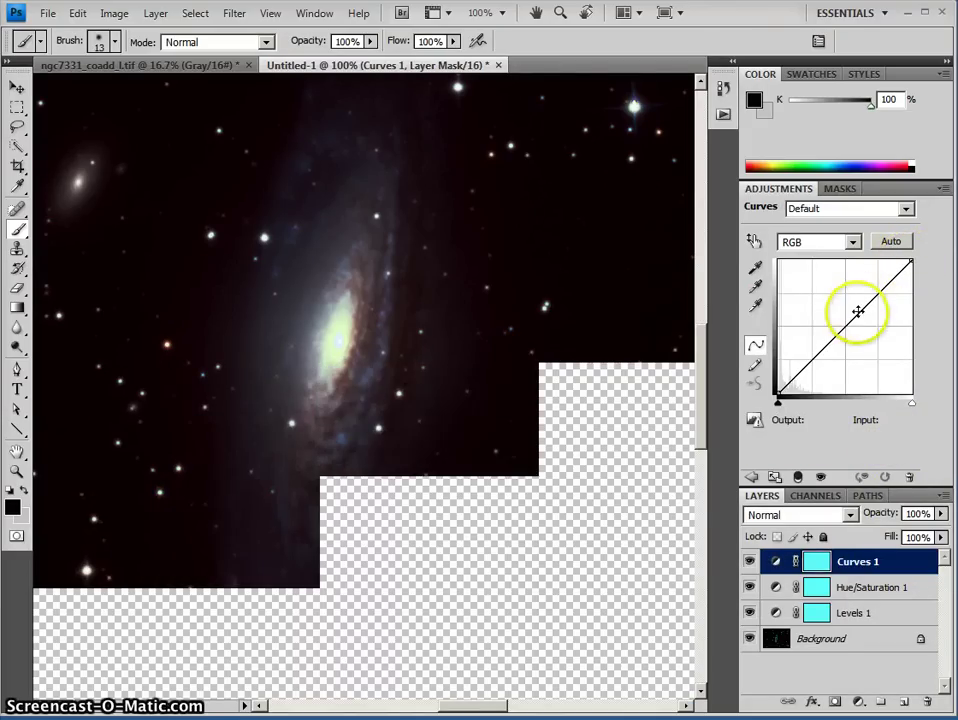
drag(858, 312, 834, 313)
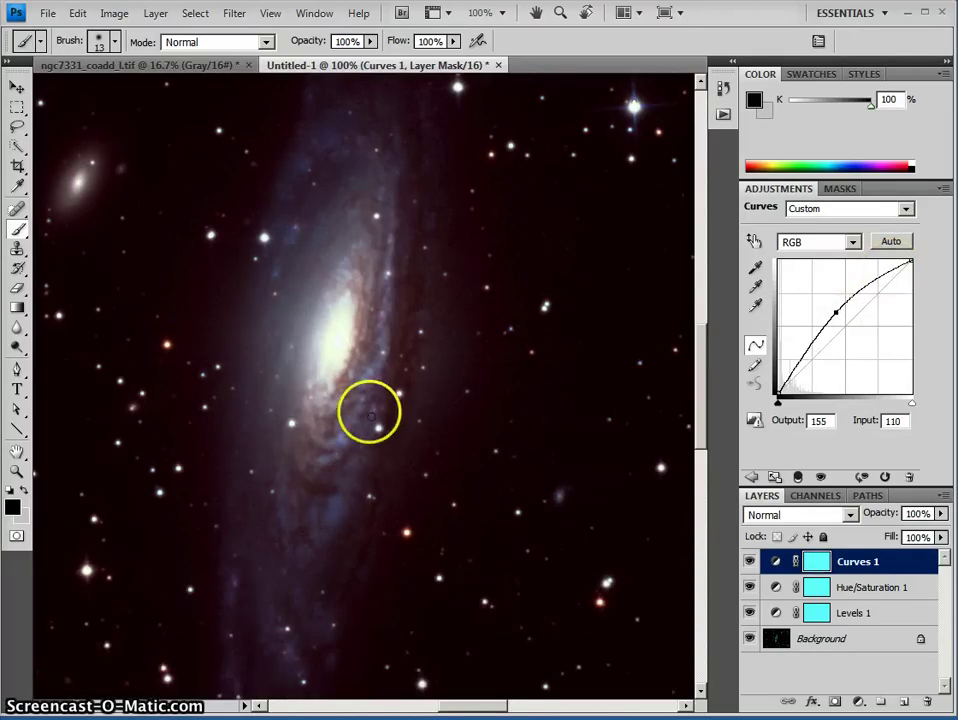
click(882, 278)
drag(883, 279, 886, 285)
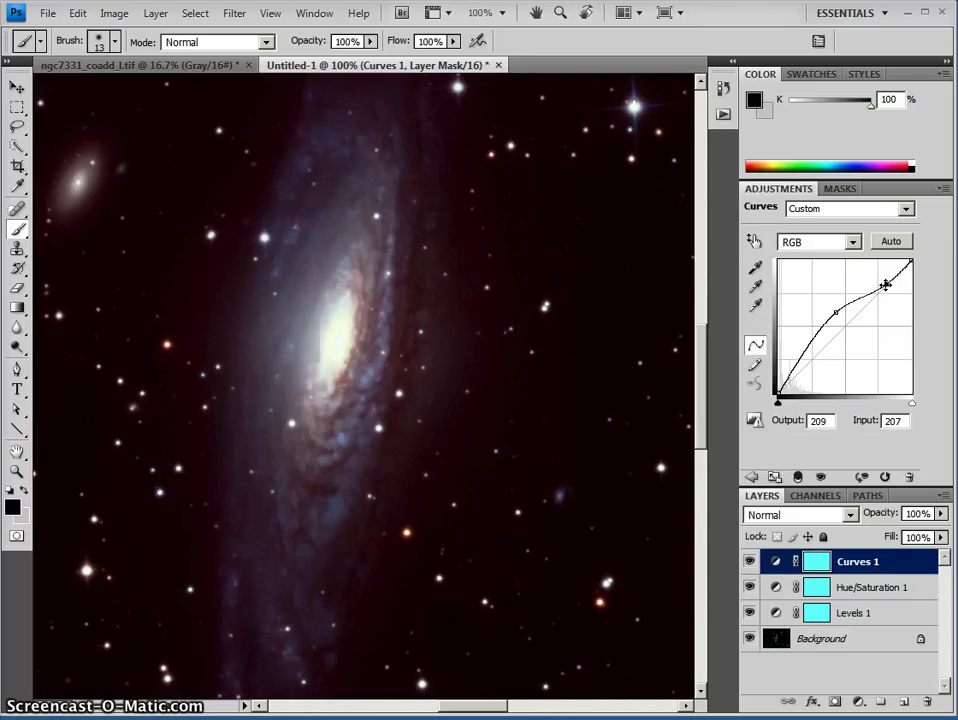
click(836, 313)
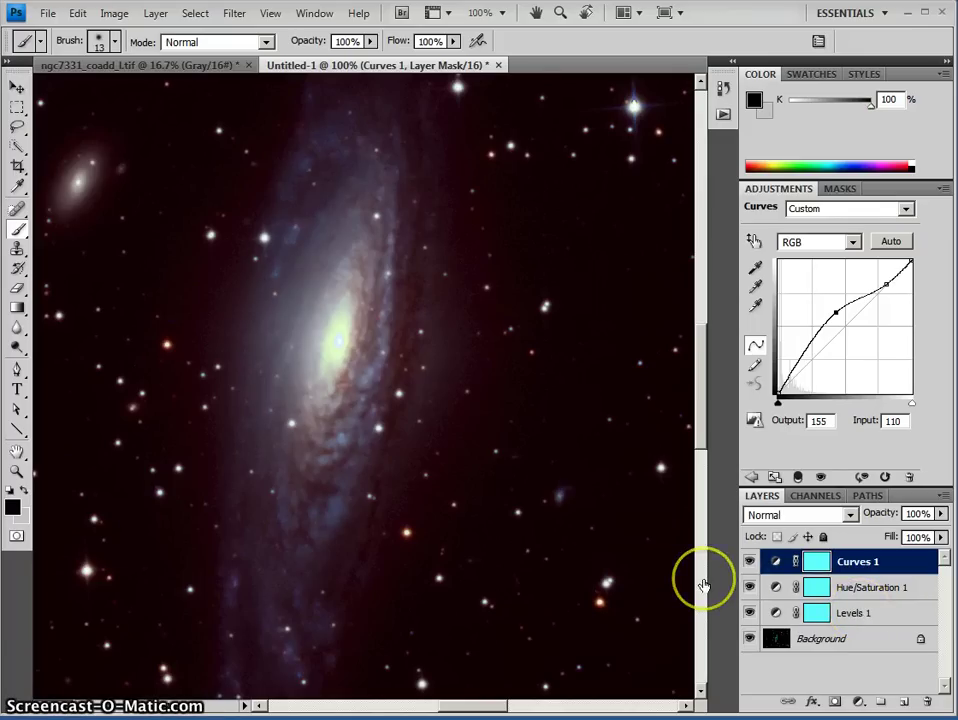
Zoom out from 66.7% to 50% to show the whole galaxy and star field
key(ctrl+minus)
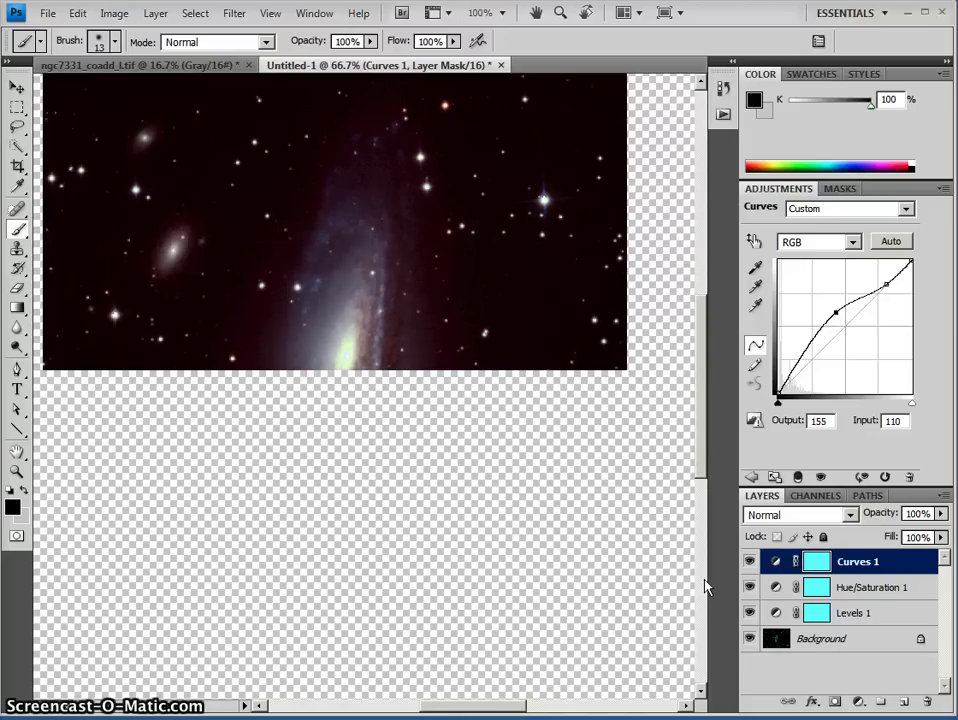
key(ctrl+minus)
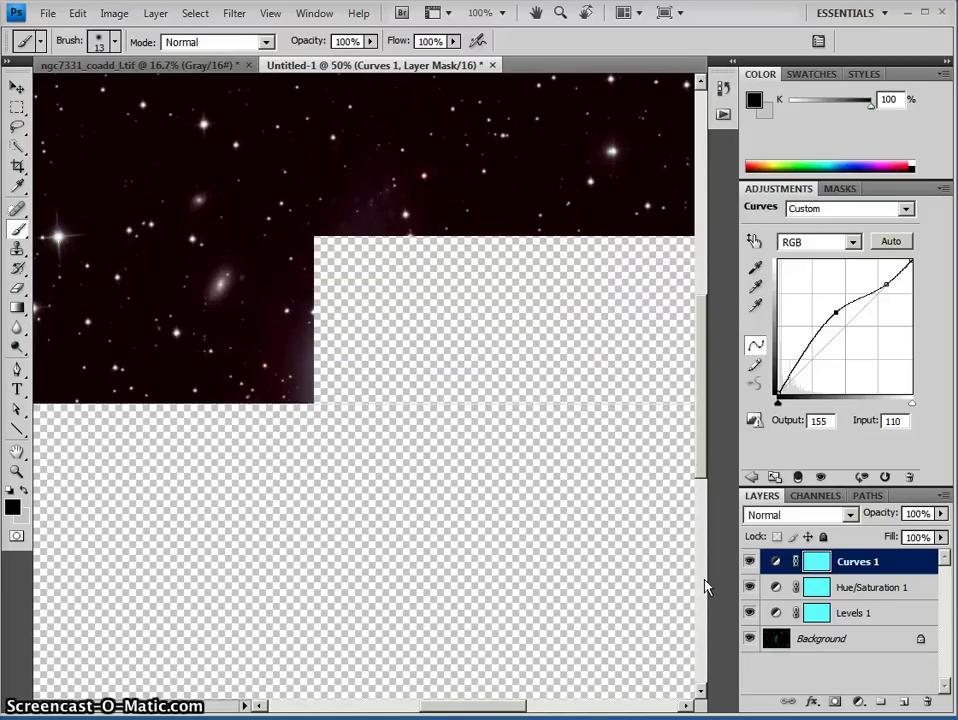